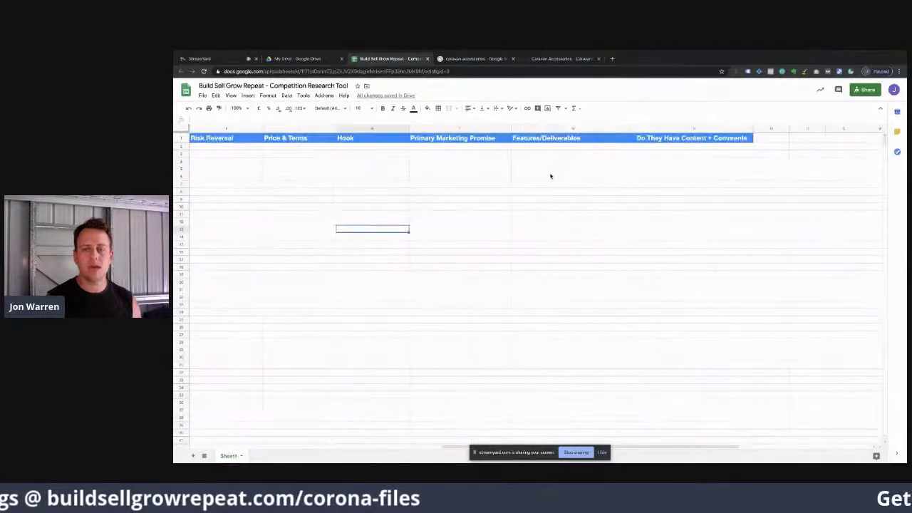
Step: Scroll back to the Competitor Name column and switch to the caravan accessories Google results
{"action": "scroll", "coordinate": [550, 176], "scroll_direction": "left", "scroll_amount": 6}
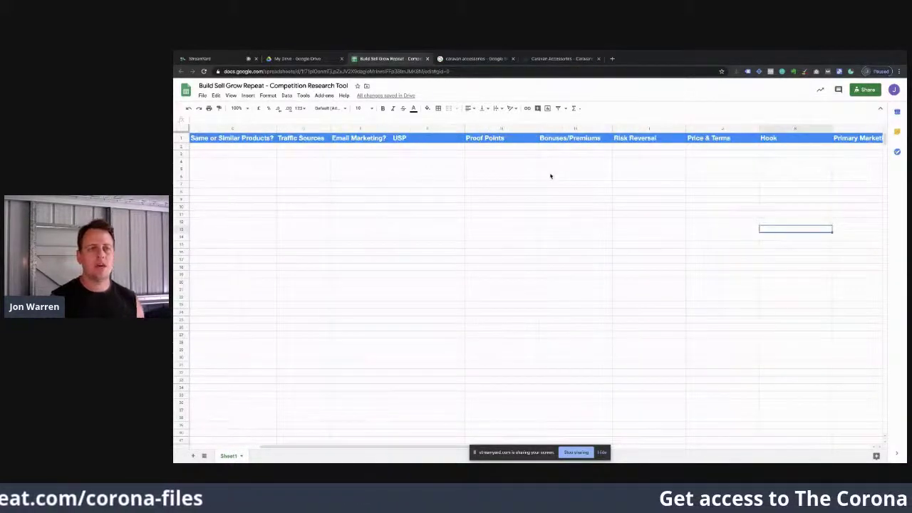
{"action": "scroll", "coordinate": [550, 176], "scroll_direction": "left", "scroll_amount": 2}
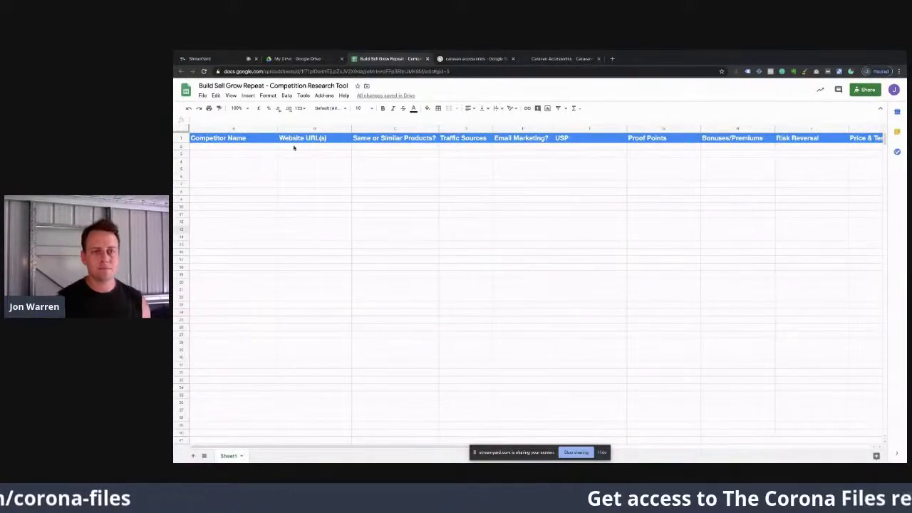
{"action": "left_click", "coordinate": [441, 63]}
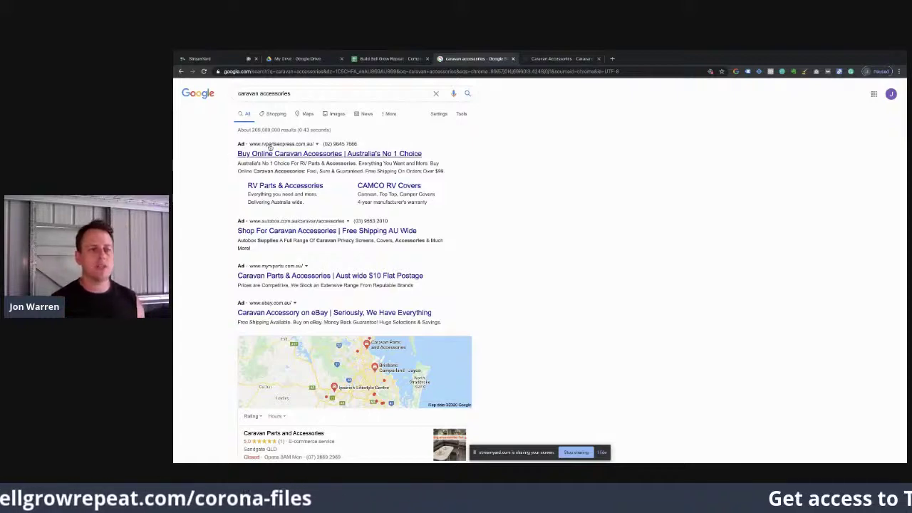
Step: Look through the caravan accessories ads and local results, then switch to the Caravans Plus site
{"action": "scroll", "coordinate": [278, 153], "scroll_direction": "down", "scroll_amount": 1}
{"action": "scroll", "coordinate": [278, 149], "scroll_direction": "down", "scroll_amount": 5}
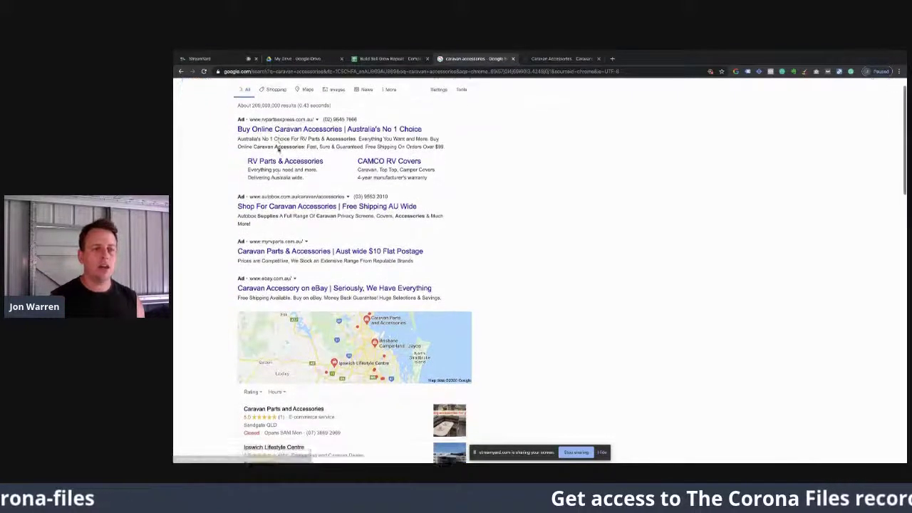
{"action": "scroll", "coordinate": [278, 150], "scroll_direction": "down", "scroll_amount": 1}
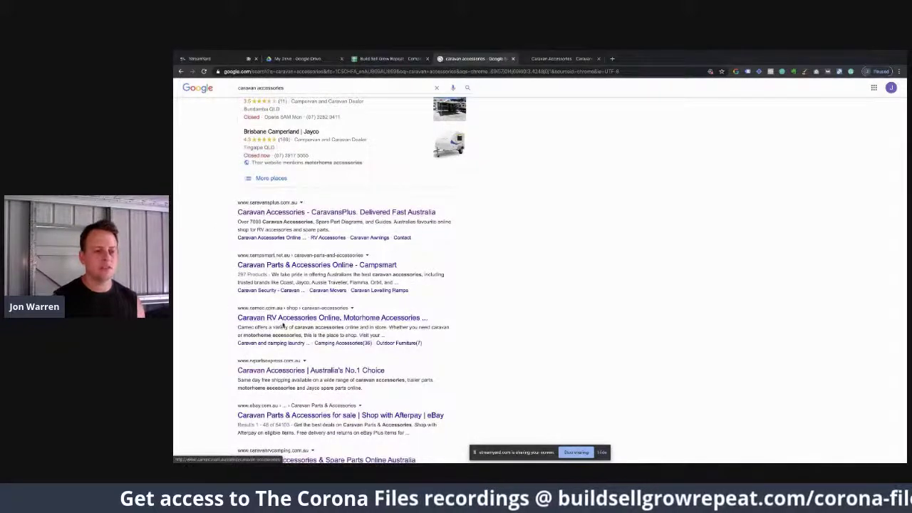
{"action": "scroll", "coordinate": [270, 320], "scroll_direction": "down", "scroll_amount": 2}
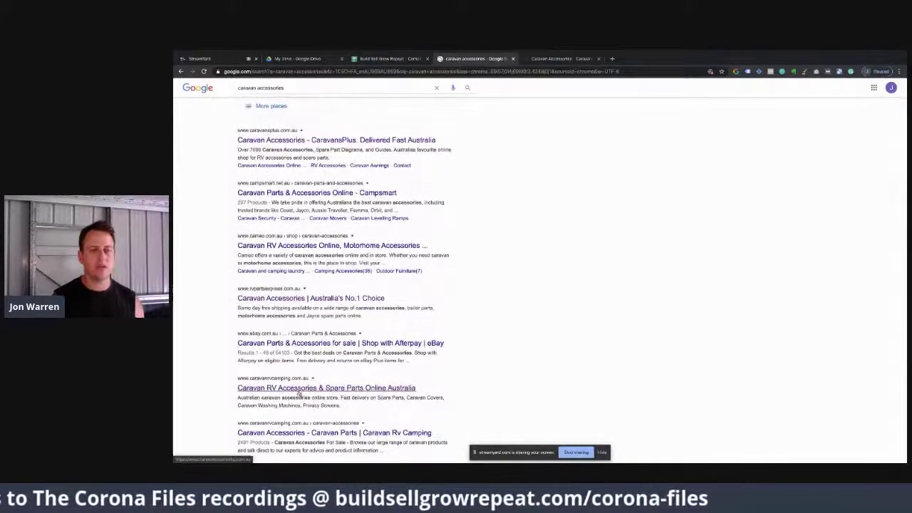
{"action": "scroll", "coordinate": [300, 393], "scroll_direction": "up", "scroll_amount": 2}
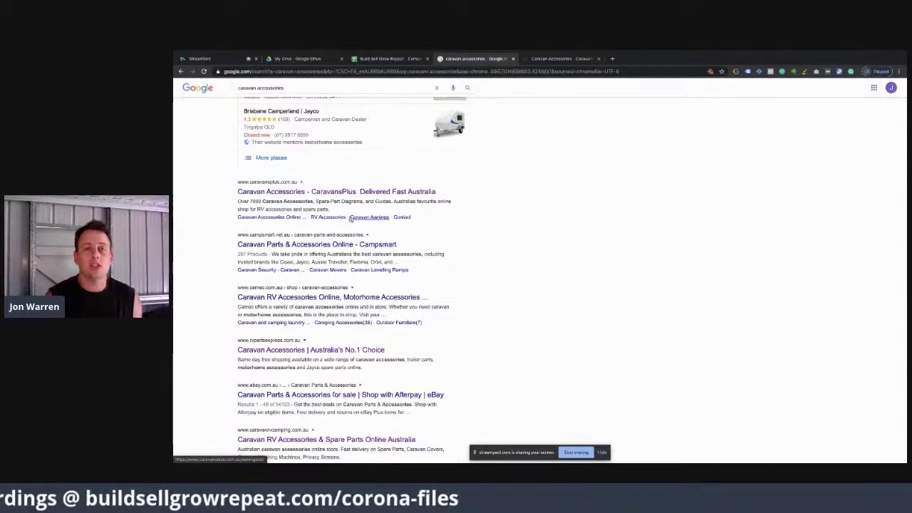
{"action": "scroll", "coordinate": [350, 219], "scroll_direction": "up", "scroll_amount": 10}
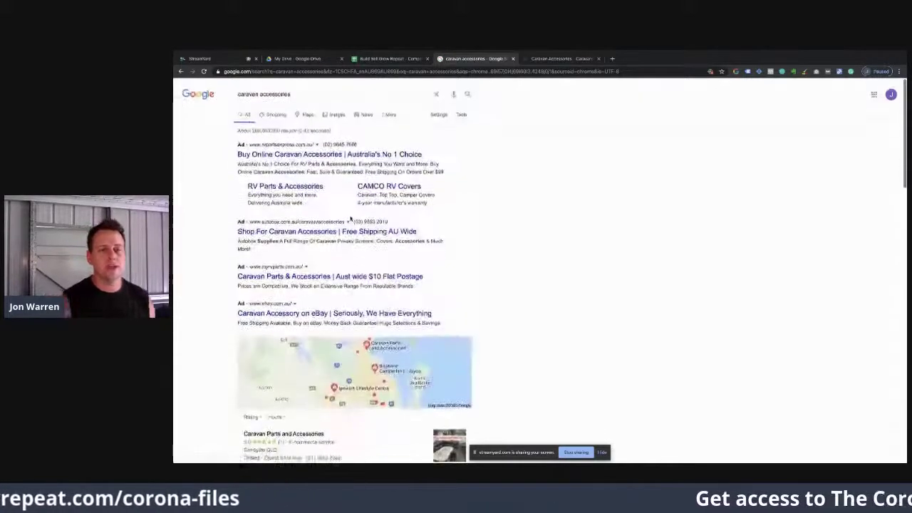
{"action": "scroll", "coordinate": [244, 299], "scroll_direction": "down", "scroll_amount": 4}
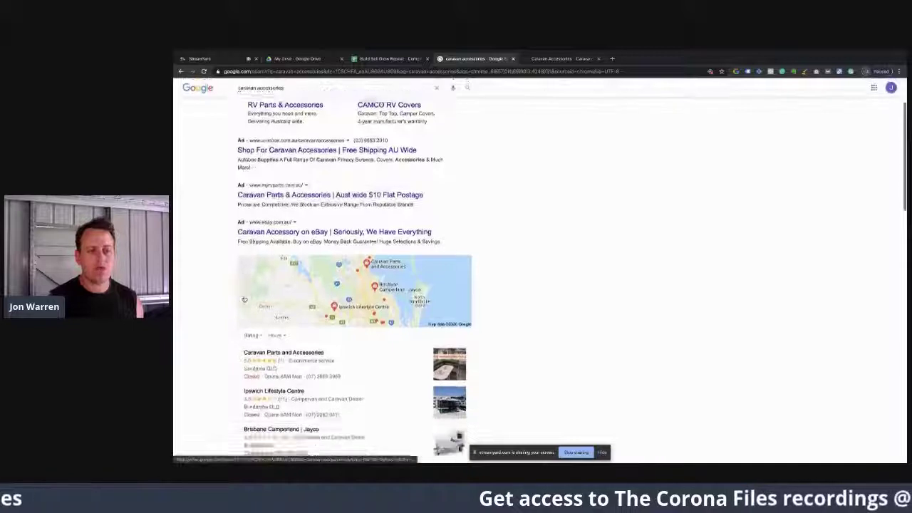
{"action": "scroll", "coordinate": [549, 87], "scroll_direction": "up", "scroll_amount": 4}
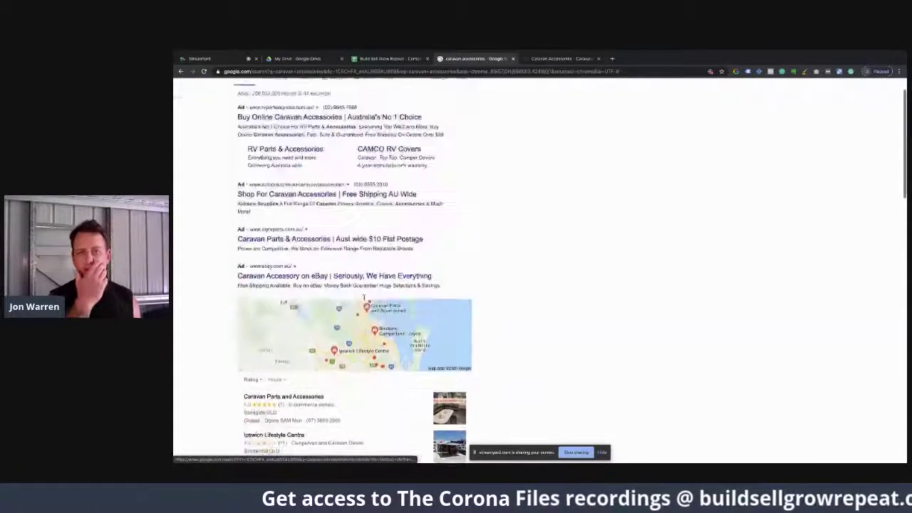
{"action": "left_click", "coordinate": [551, 58]}
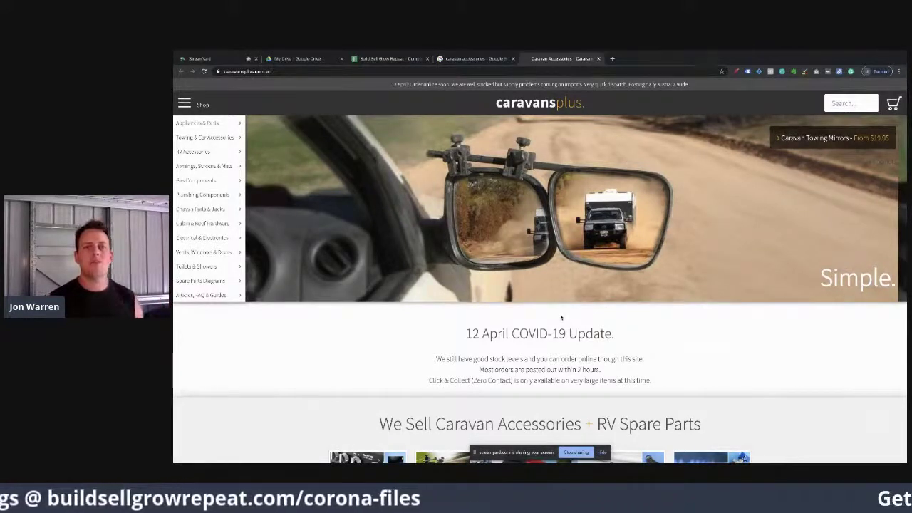
Step: Fill A2–C2 with Caravans Plus, caravansplus.com.au and 'Sames as and similar products'
{"action": "left_click", "coordinate": [366, 60]}
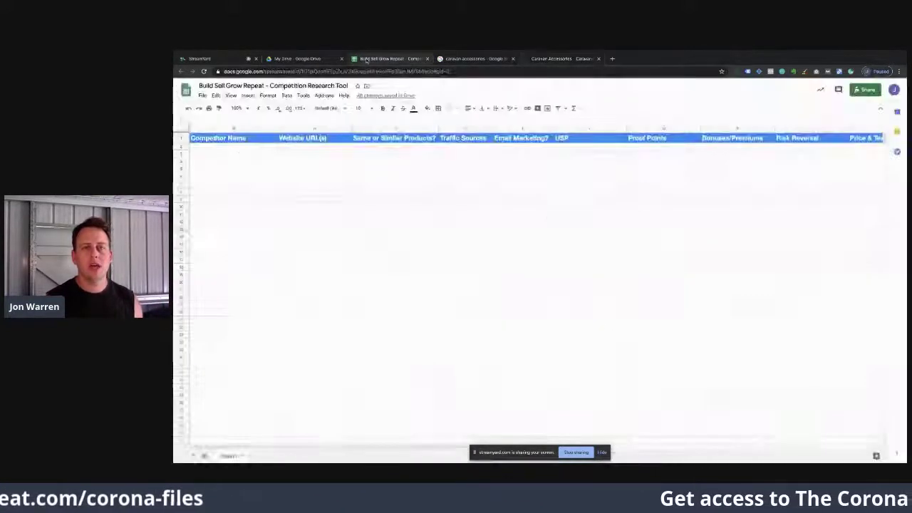
{"action": "left_click", "coordinate": [223, 149]}
{"action": "type", "text": "Caravans Plus"}
{"action": "key", "text": "Tab"}
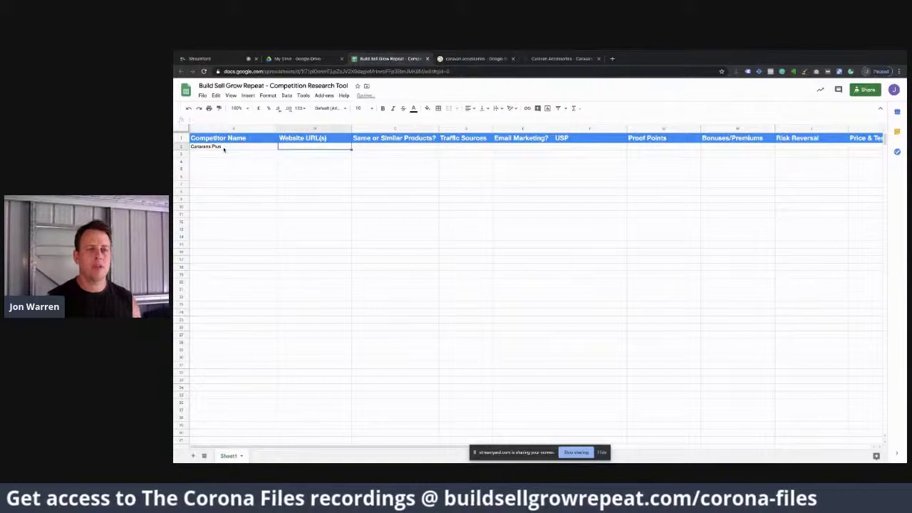
{"action": "type", "text": "carava"}
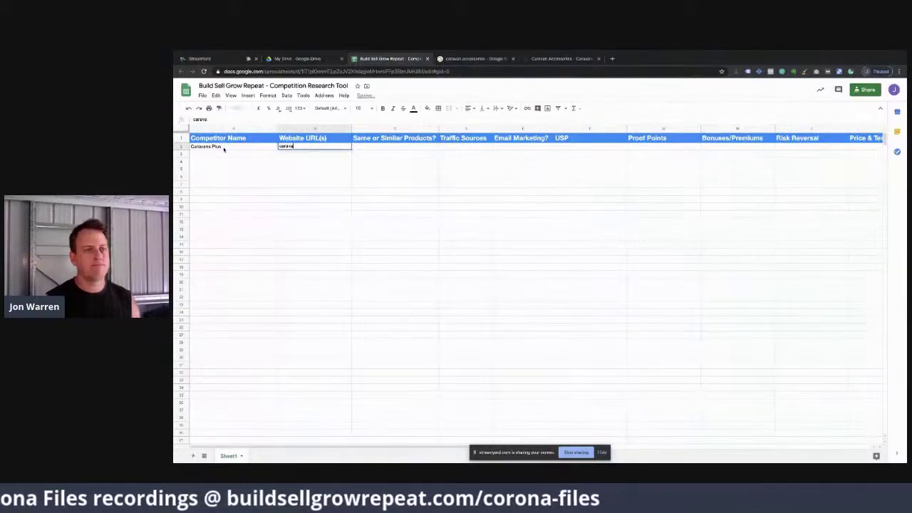
{"action": "type", "text": "nsplus.com.au"}
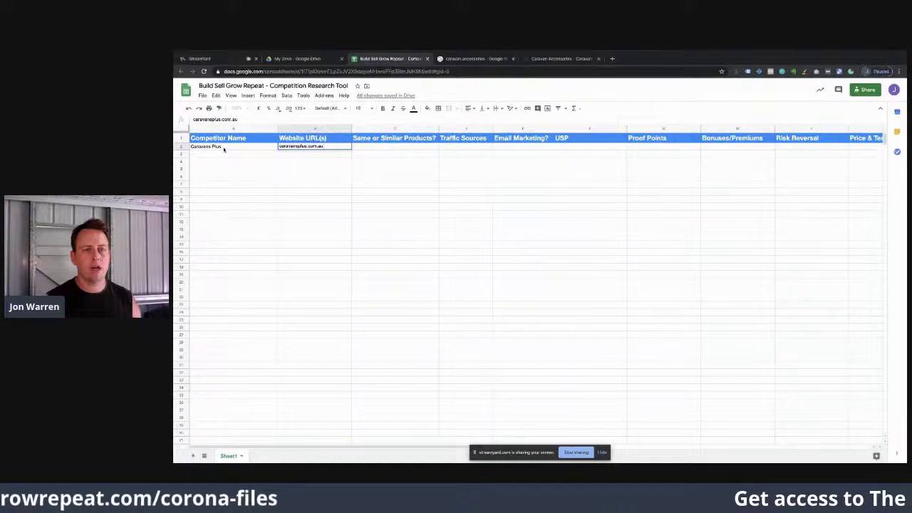
{"action": "key", "text": "Tab"}
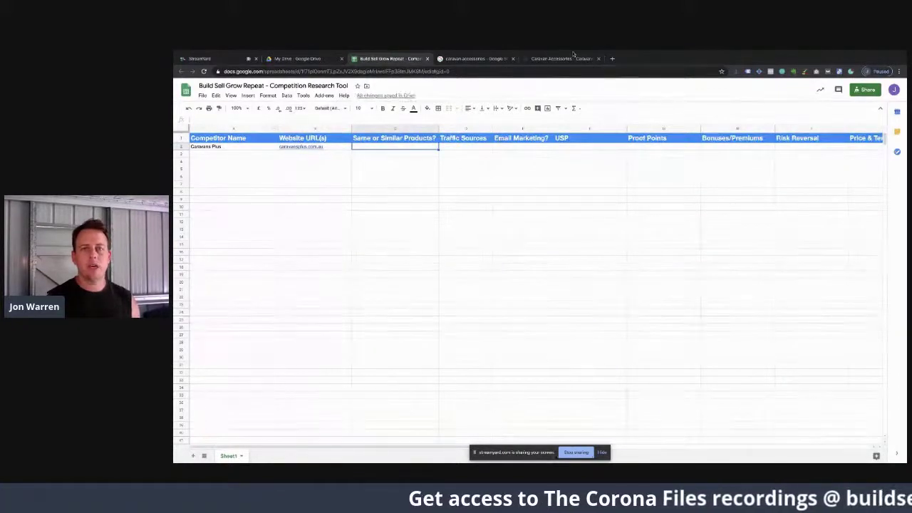
{"action": "type", "text": "Sam"}
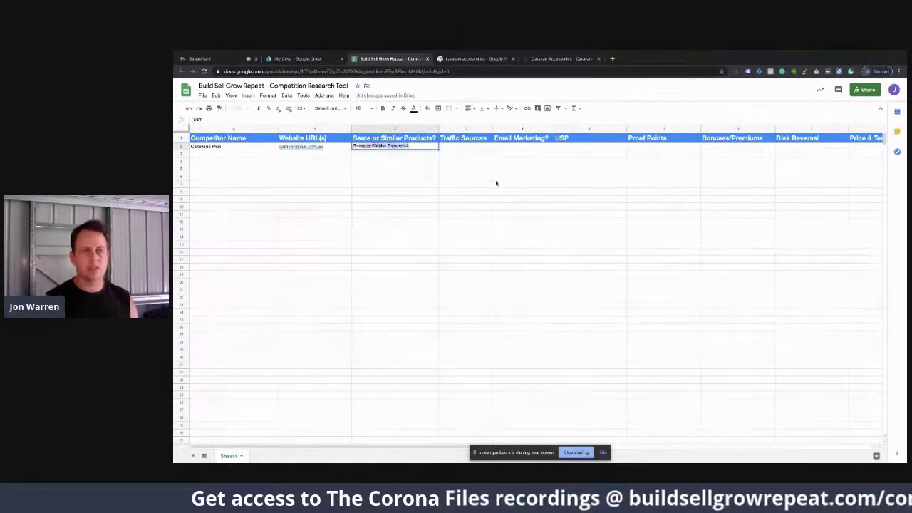
{"action": "type", "text": "es as"}
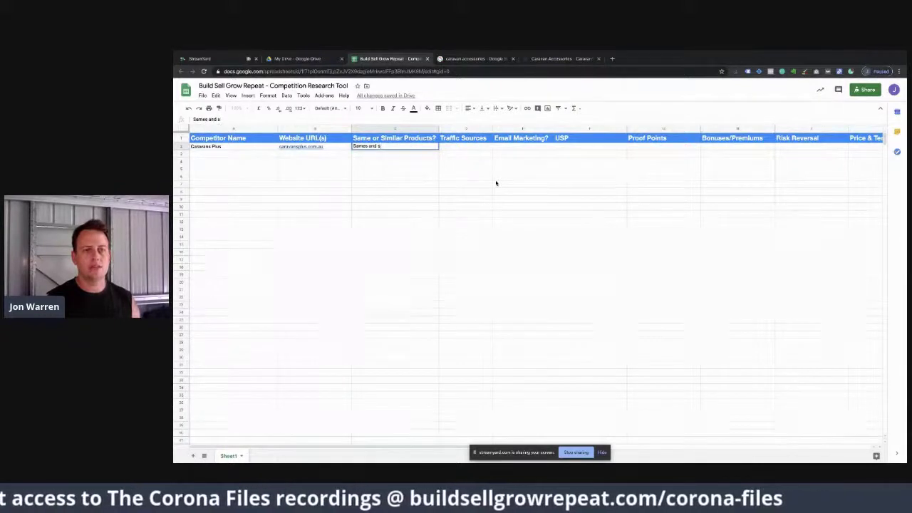
{"action": "type", "text": " and si"}
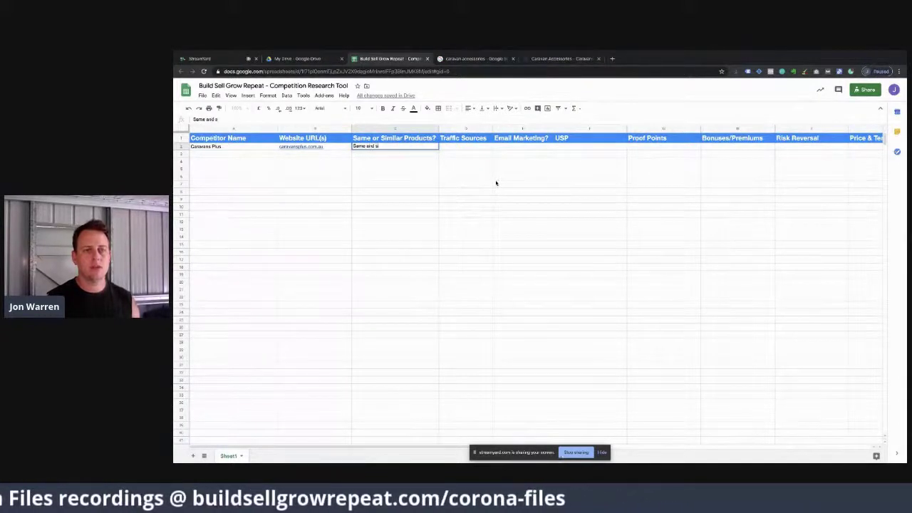
{"action": "type", "text": "milar products"}
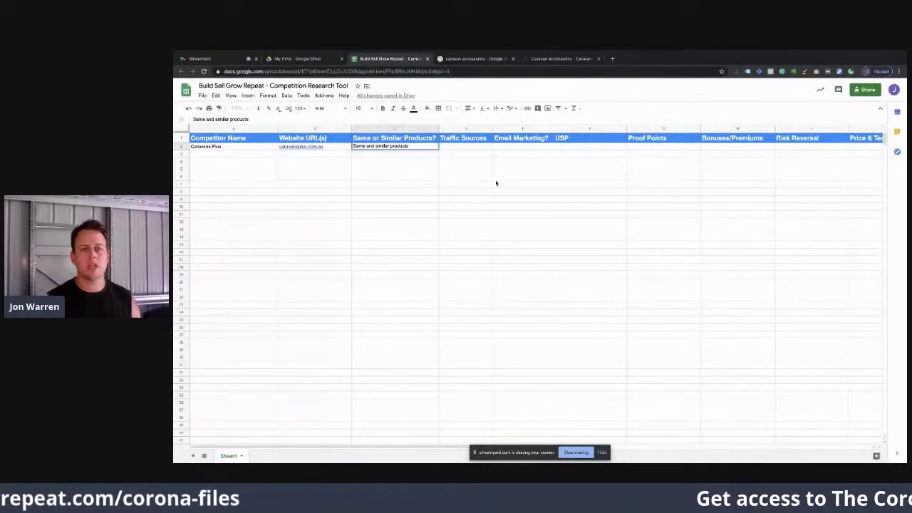
{"action": "key", "text": "Tab"}
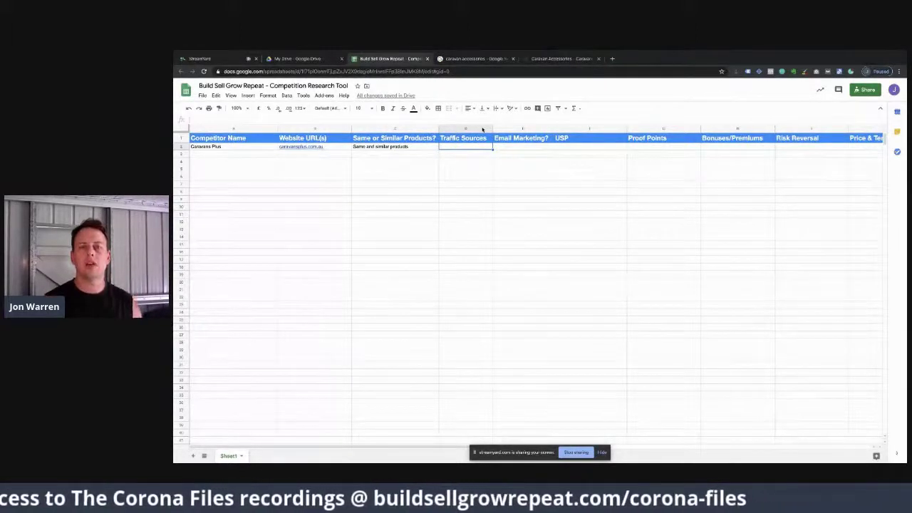
Step: Recheck Caravans Plus's ranking in the caravan accessories results, then open a new browser tab
{"action": "left_click", "coordinate": [552, 58]}
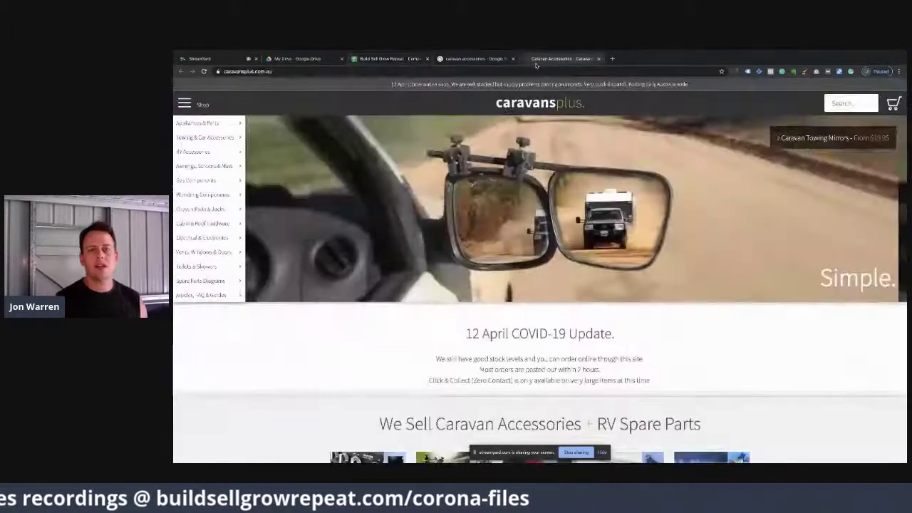
{"action": "left_click", "coordinate": [463, 59]}
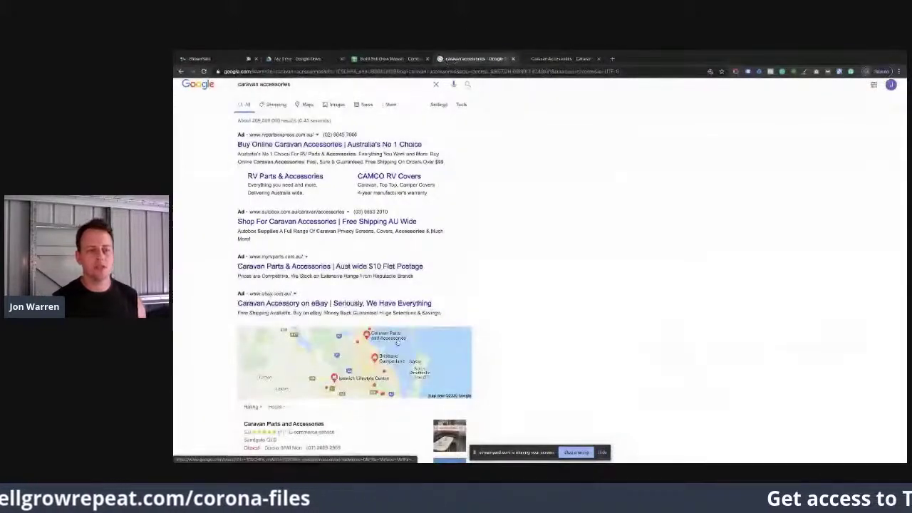
{"action": "scroll", "coordinate": [397, 342], "scroll_direction": "down", "scroll_amount": 5}
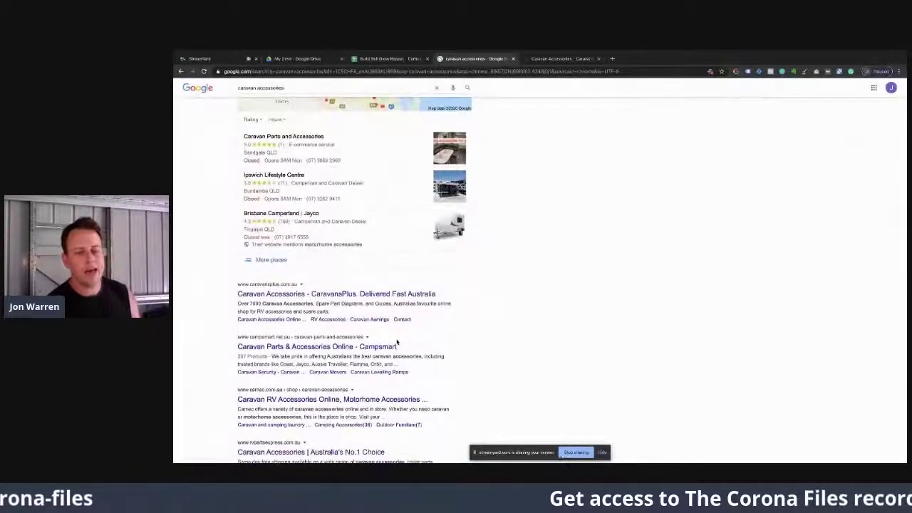
{"action": "scroll", "coordinate": [397, 343], "scroll_direction": "down", "scroll_amount": 1}
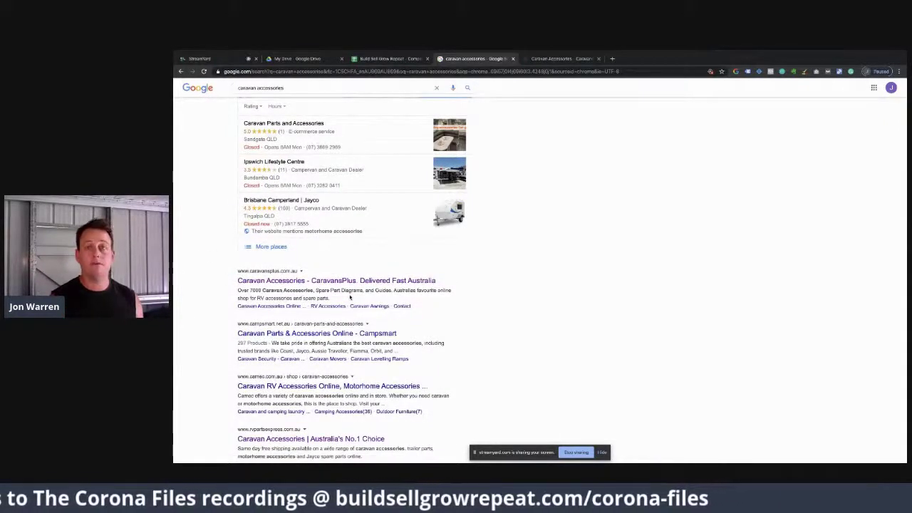
{"action": "scroll", "coordinate": [350, 297], "scroll_direction": "up", "scroll_amount": 5}
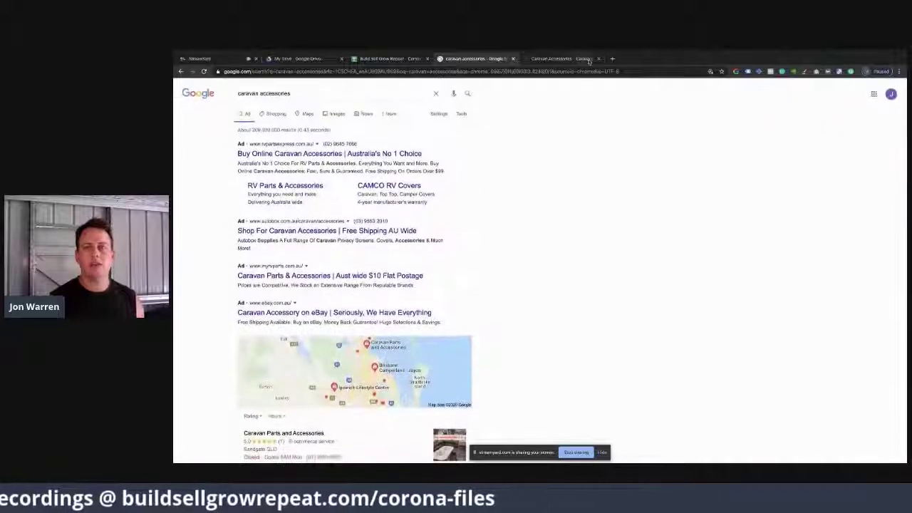
{"action": "left_click", "coordinate": [612, 58]}
Step: Run an Ubersuggest domain lookup for caravansplus.com.au and dismiss the Register for FREE popup
{"action": "type", "text": "ubersuggest"}
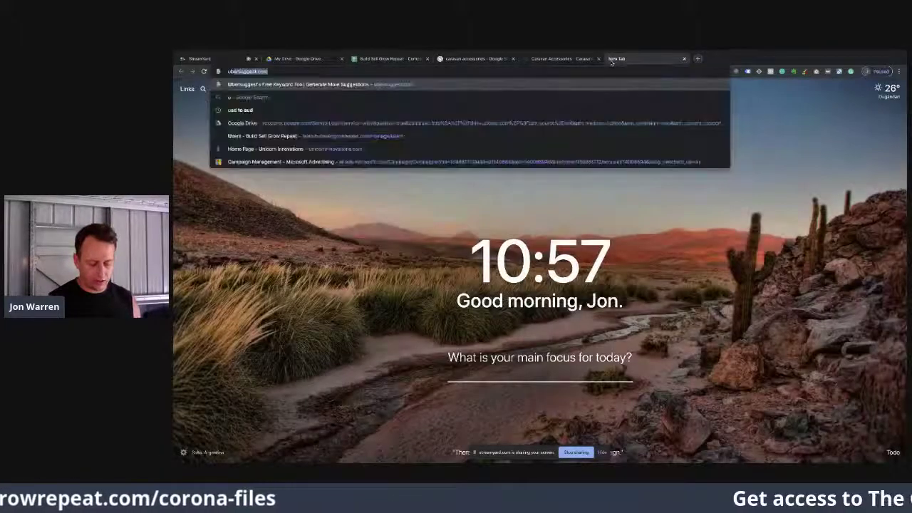
{"action": "key", "text": "Return"}
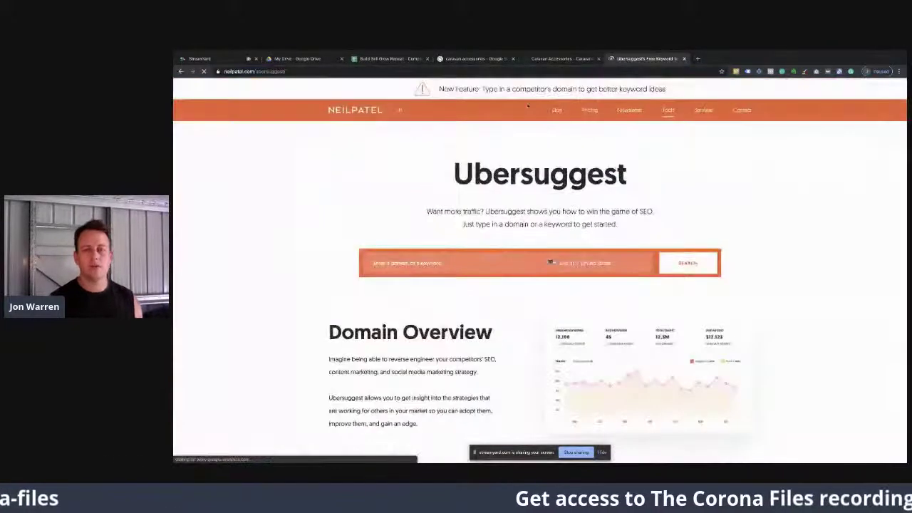
{"action": "left_click", "coordinate": [442, 269]}
{"action": "type", "text": "cara"}
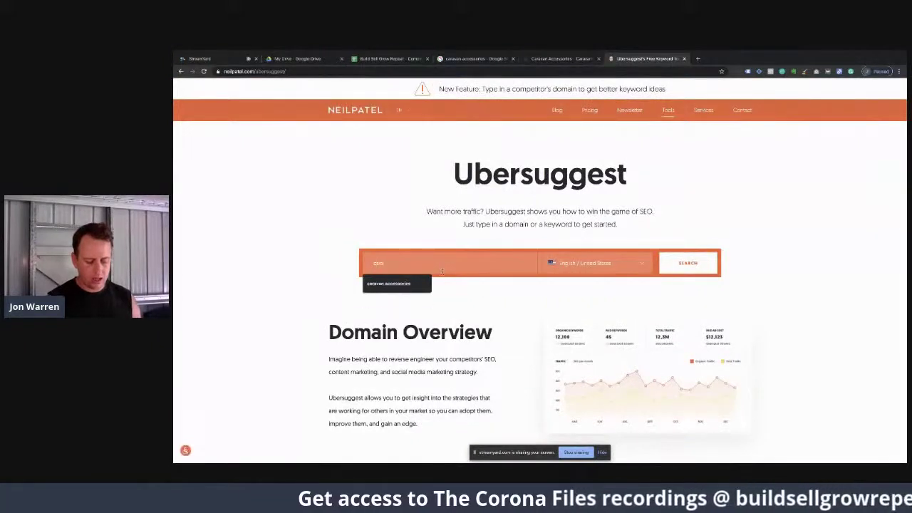
{"action": "type", "text": "vansplus.com"}
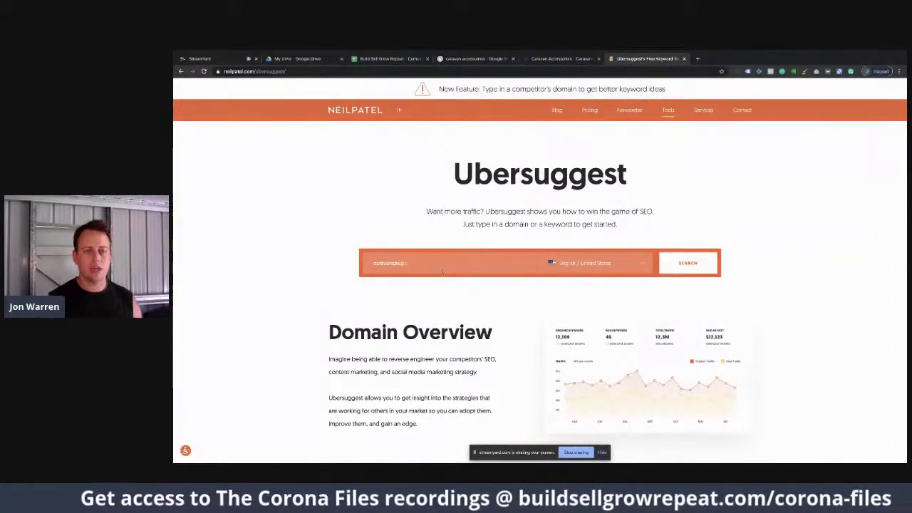
{"action": "type", "text": ".au"}
{"action": "key", "text": "Return"}
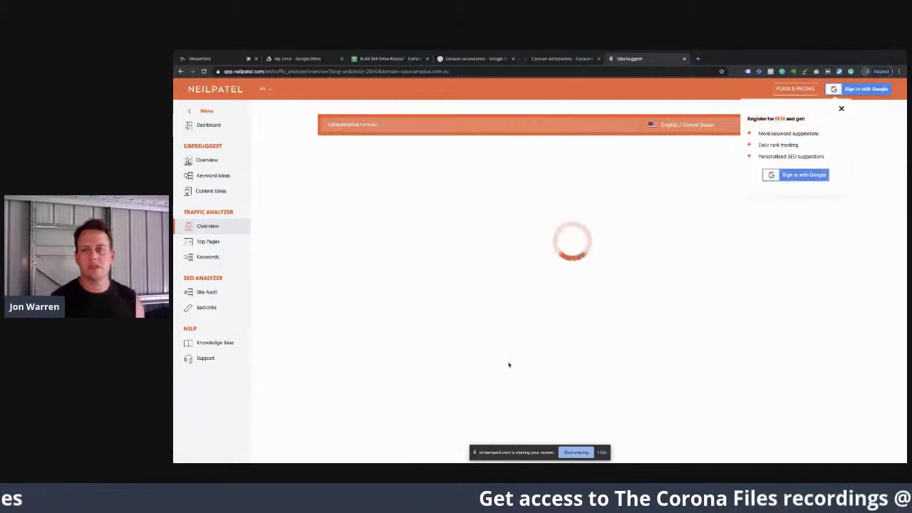
{"action": "left_click", "coordinate": [842, 109]}
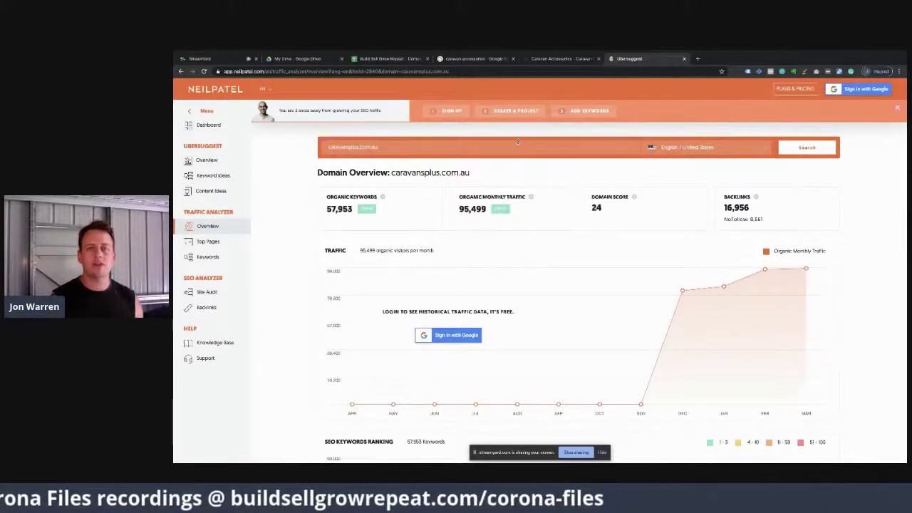
Step: Scroll through the caravansplus.com.au homepage's guides, top sellers and reviews, then return to the top
{"action": "left_click", "coordinate": [552, 58]}
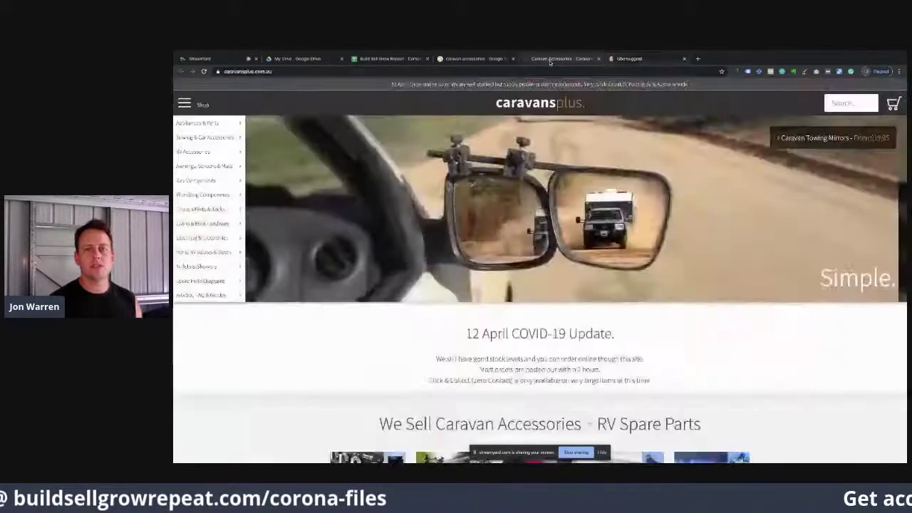
{"action": "scroll", "coordinate": [460, 343], "scroll_direction": "down", "scroll_amount": 15}
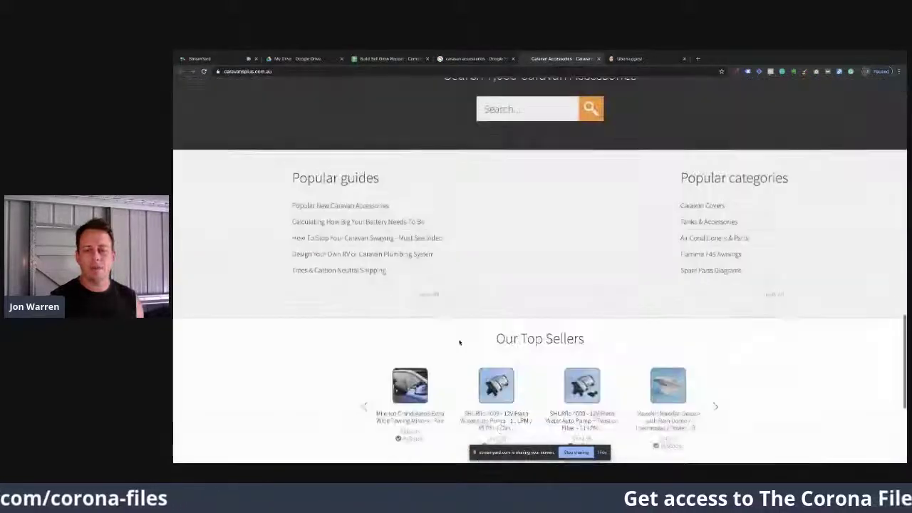
{"action": "scroll", "coordinate": [460, 343], "scroll_direction": "down", "scroll_amount": 3}
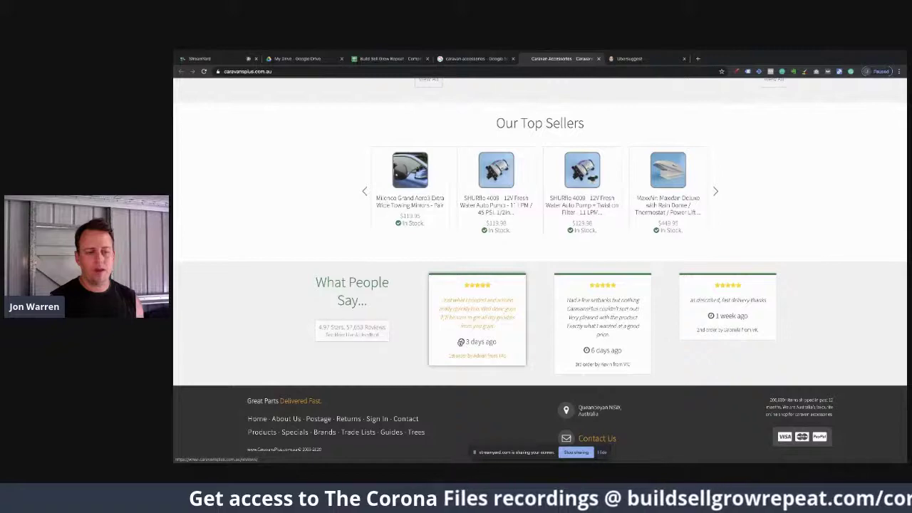
{"action": "scroll", "coordinate": [461, 342], "scroll_direction": "up", "scroll_amount": 18}
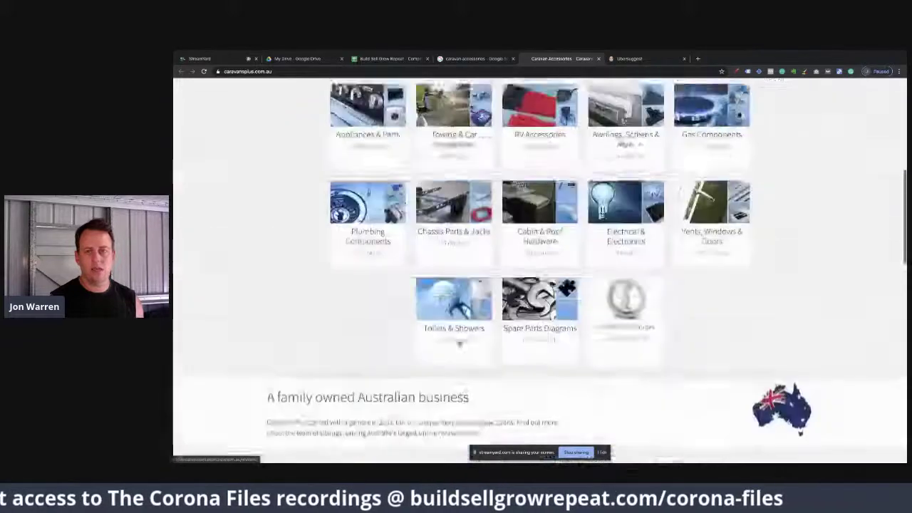
{"action": "scroll", "coordinate": [460, 343], "scroll_direction": "down", "scroll_amount": 1}
{"action": "scroll", "coordinate": [459, 343], "scroll_direction": "up", "scroll_amount": 1}
{"action": "scroll", "coordinate": [434, 369], "scroll_direction": "down", "scroll_amount": 1}
{"action": "scroll", "coordinate": [435, 370], "scroll_direction": "down", "scroll_amount": 15}
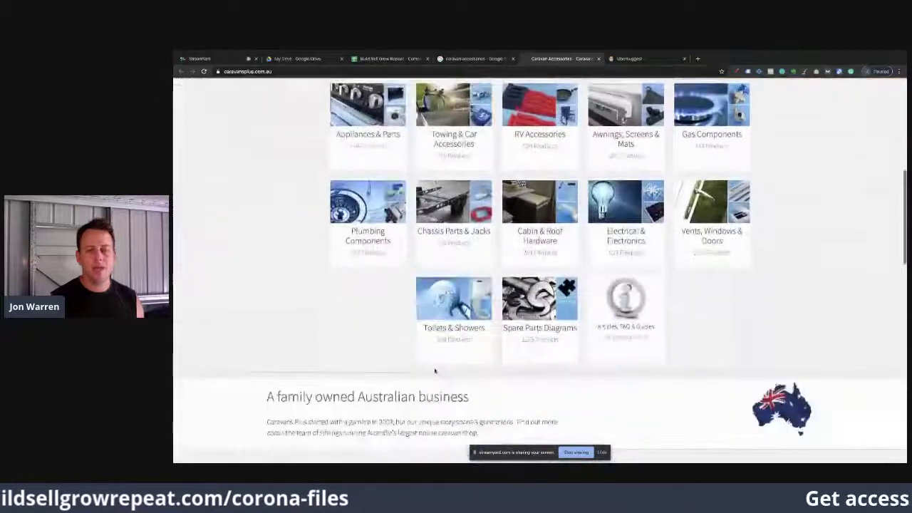
{"action": "scroll", "coordinate": [434, 370], "scroll_direction": "down", "scroll_amount": 5}
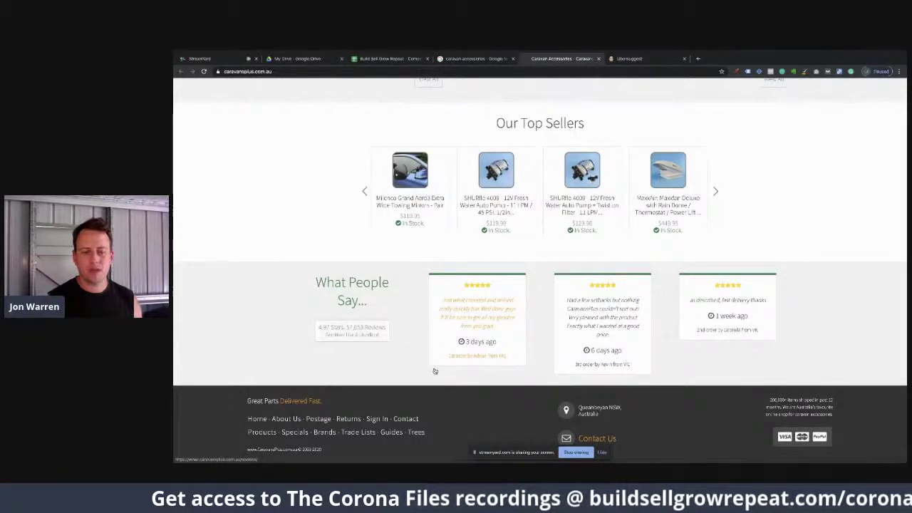
{"action": "scroll", "coordinate": [434, 370], "scroll_direction": "up", "scroll_amount": 15}
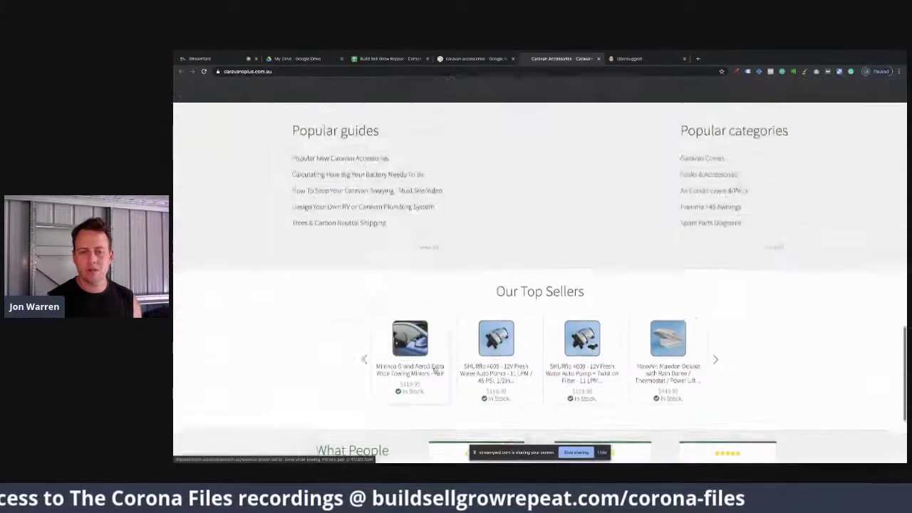
{"action": "scroll", "coordinate": [434, 368], "scroll_direction": "up", "scroll_amount": 2}
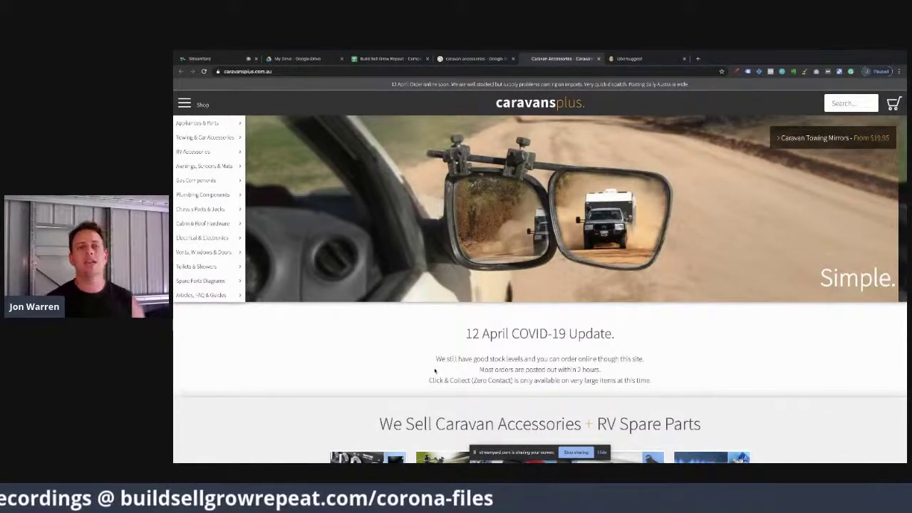
Step: Enter SEO in cell D2 under Traffic Sources for Caravans Plus
{"action": "left_click", "coordinate": [374, 59]}
{"action": "type", "text": "SEO"}
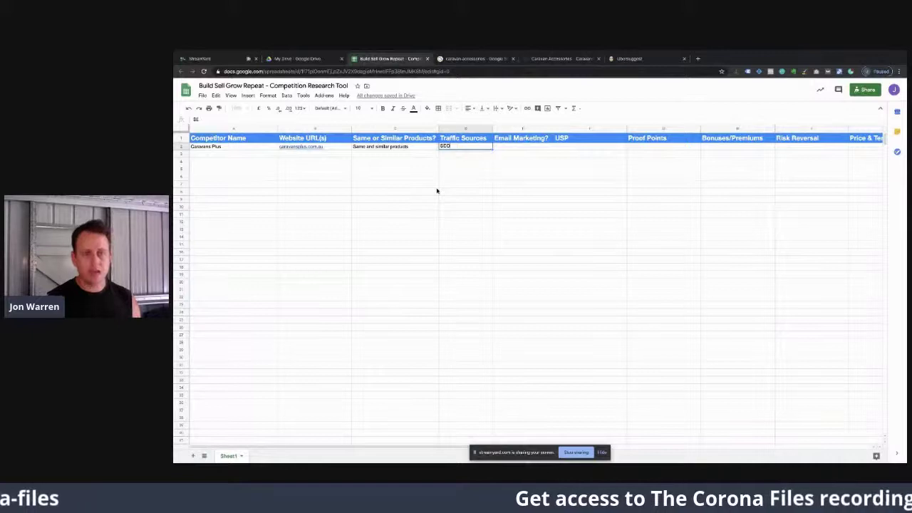
{"action": "key", "text": "Tab"}
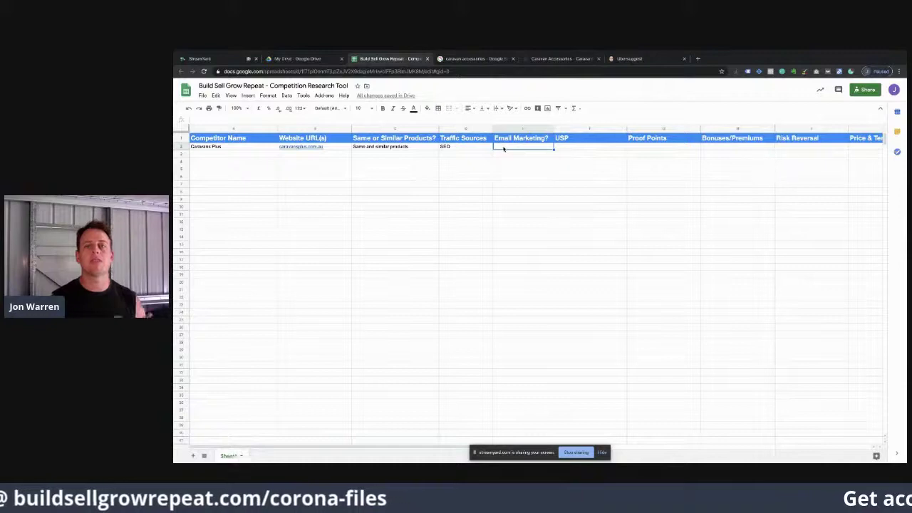
Step: Scroll the Caravans Plus homepage to its 4.97/5 rating, accessory search and Popular guides sections
{"action": "left_click", "coordinate": [559, 58]}
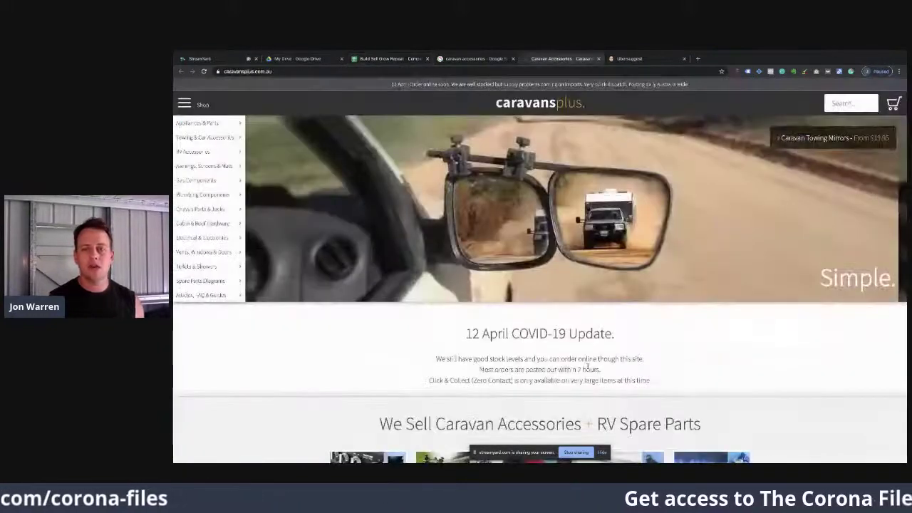
{"action": "scroll", "coordinate": [588, 366], "scroll_direction": "down", "scroll_amount": 15}
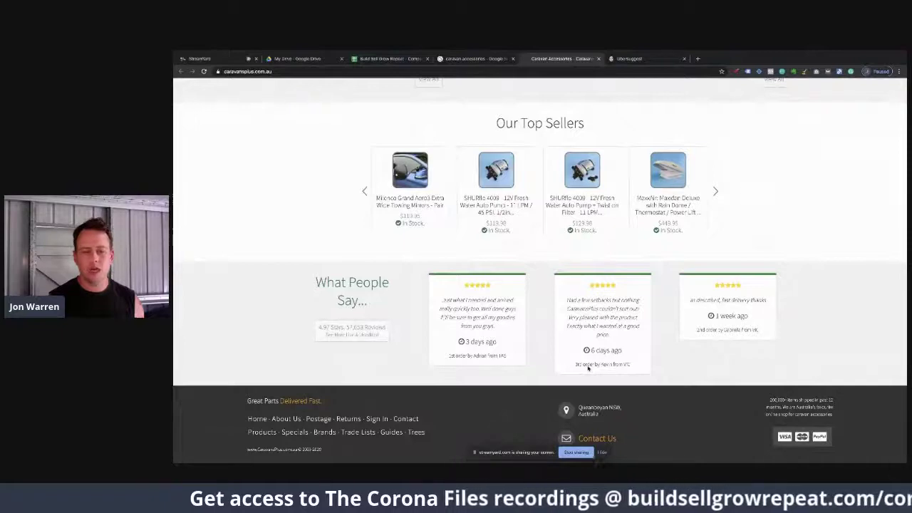
{"action": "scroll", "coordinate": [410, 372], "scroll_direction": "up", "scroll_amount": 5}
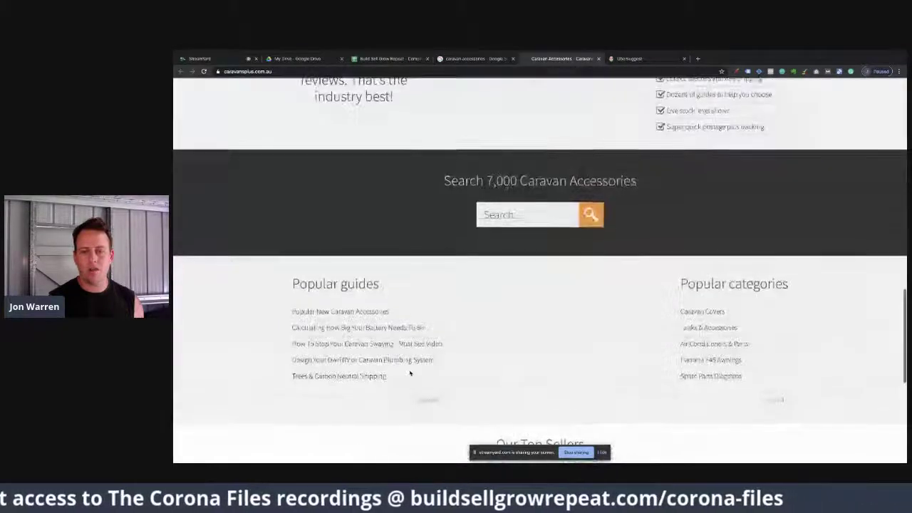
{"action": "scroll", "coordinate": [410, 373], "scroll_direction": "up", "scroll_amount": 4}
{"action": "scroll", "coordinate": [409, 373], "scroll_direction": "down", "scroll_amount": 2}
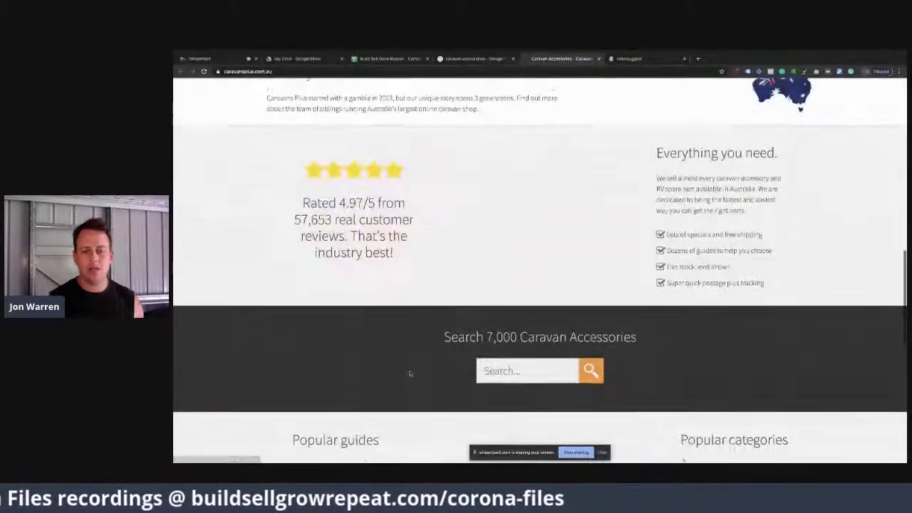
{"action": "scroll", "coordinate": [409, 373], "scroll_direction": "up", "scroll_amount": 10}
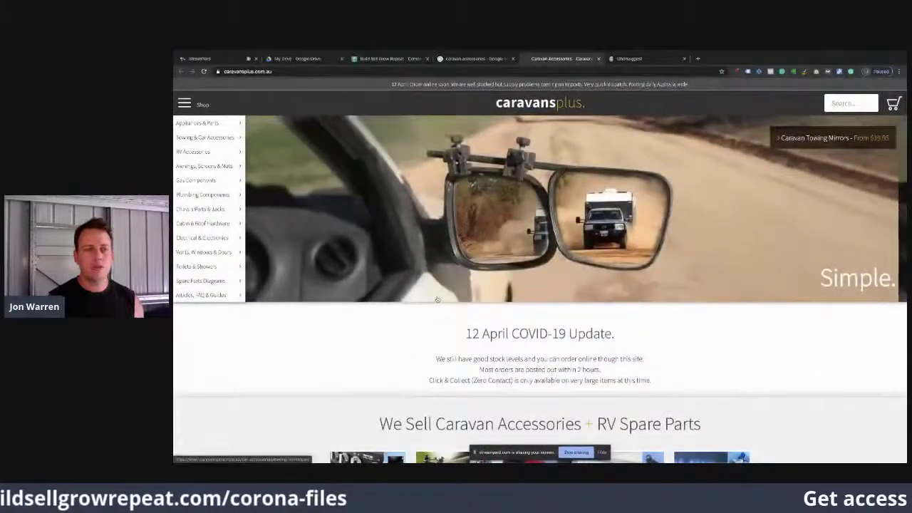
{"action": "scroll", "coordinate": [320, 421], "scroll_direction": "down", "scroll_amount": 3}
{"action": "scroll", "coordinate": [321, 421], "scroll_direction": "down", "scroll_amount": 15}
{"action": "scroll", "coordinate": [321, 420], "scroll_direction": "down", "scroll_amount": 2}
{"action": "scroll", "coordinate": [321, 419], "scroll_direction": "up", "scroll_amount": 10}
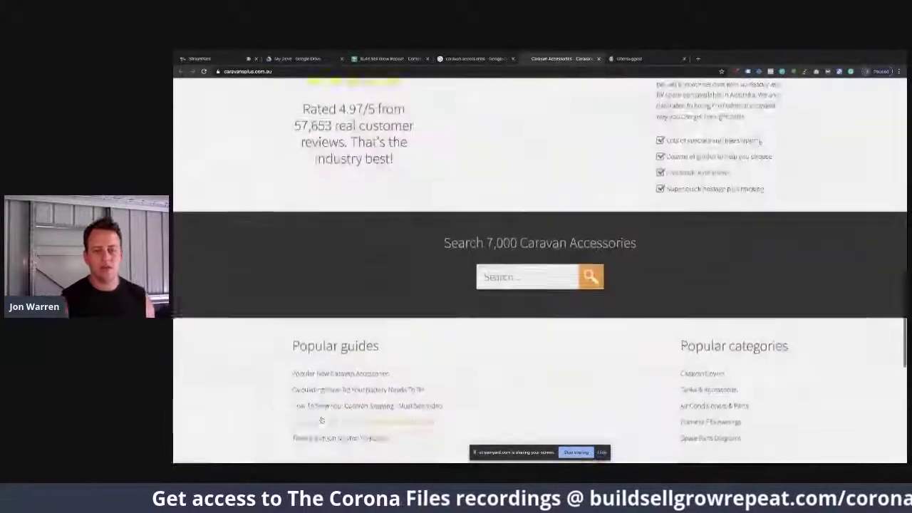
{"action": "scroll", "coordinate": [321, 420], "scroll_direction": "down", "scroll_amount": 4}
Step: Add the Milenco Grand Aero3 towing mirrors to the cart and enter first name, last name and e-mail at checkout
{"action": "left_click", "coordinate": [388, 334]}
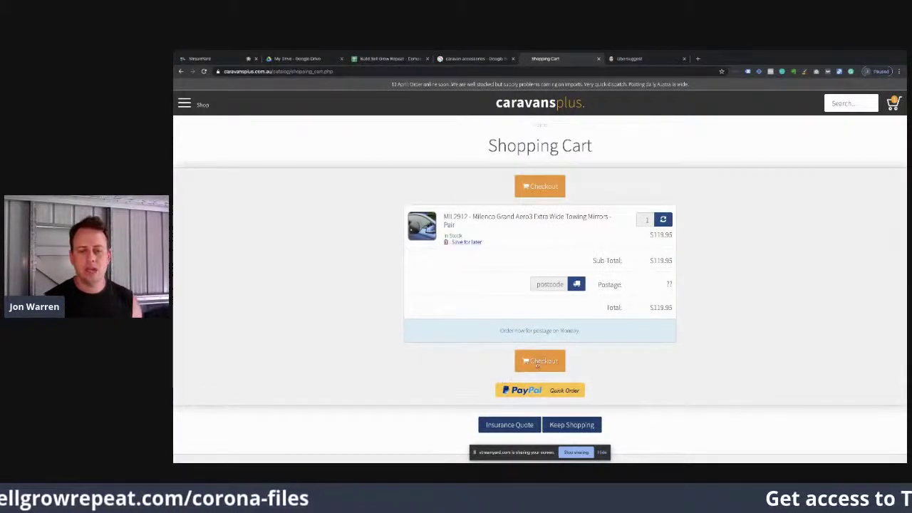
{"action": "left_click", "coordinate": [539, 362]}
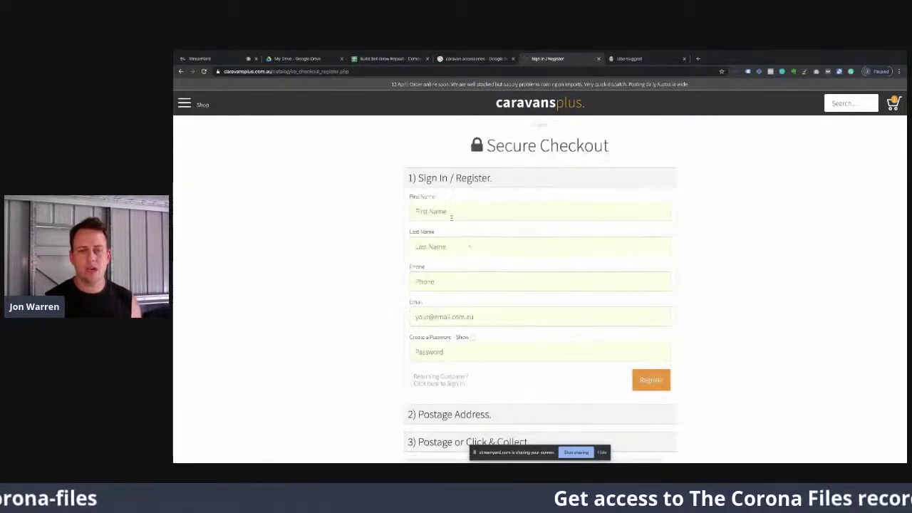
{"action": "left_click", "coordinate": [450, 214]}
{"action": "key", "text": "Tab"}
{"action": "key", "text": "Tab"}
{"action": "key", "text": "Tab"}
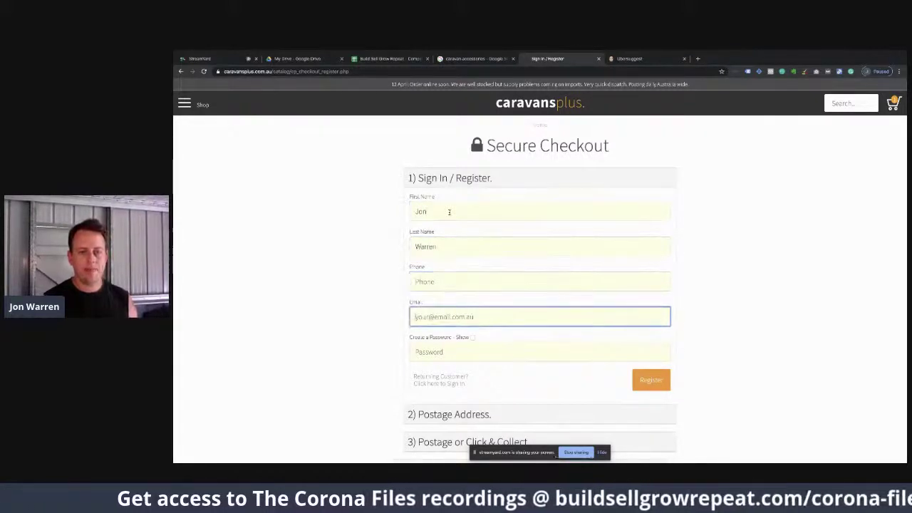
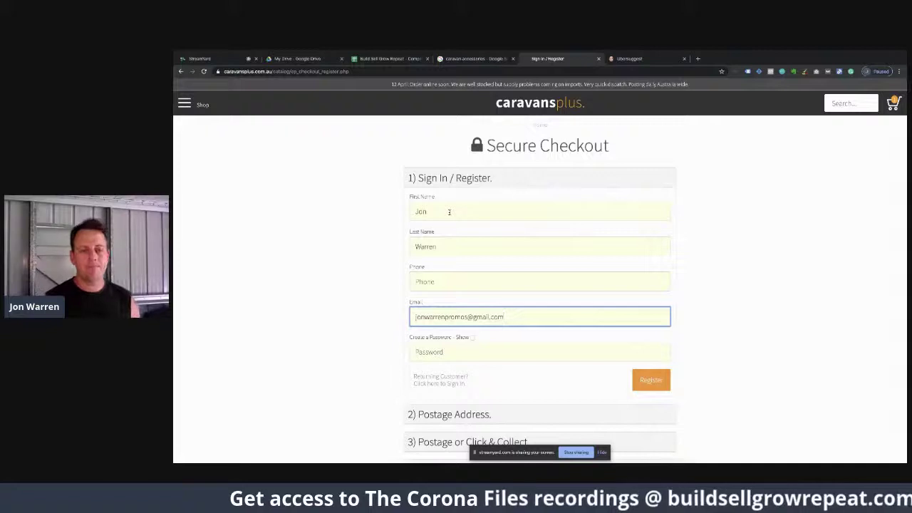
Step: Enter a phone number and an account password on Secure Checkout, then register
{"action": "scroll", "coordinate": [450, 236], "scroll_direction": "down", "scroll_amount": 2}
{"action": "scroll", "coordinate": [437, 236], "scroll_direction": "up", "scroll_amount": 2}
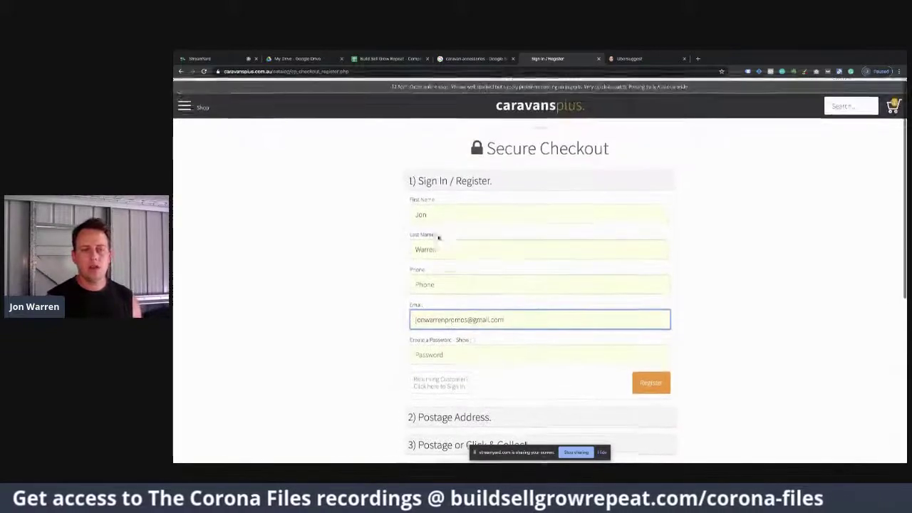
{"action": "left_click", "coordinate": [433, 282]}
{"action": "type", "text": "040"}
{"action": "key", "text": "BackSpace"}
{"action": "key", "text": "BackSpace"}
{"action": "key", "text": "BackSpace"}
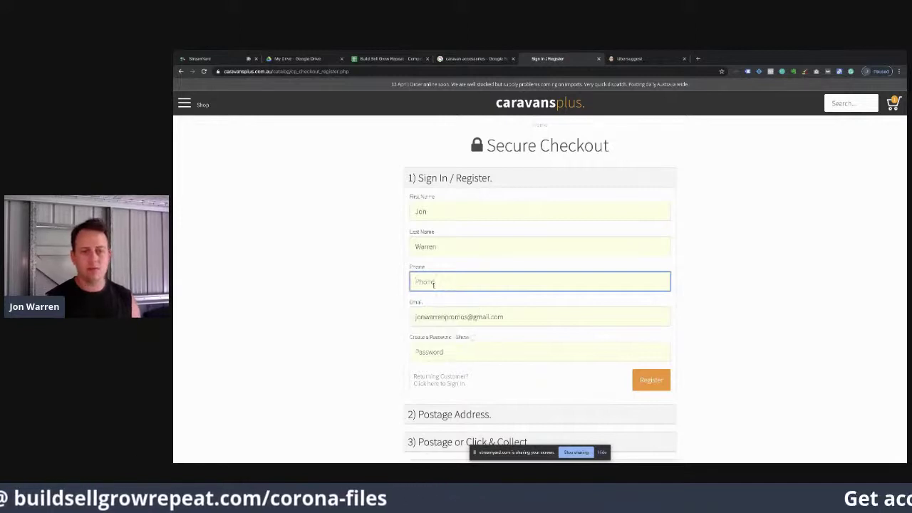
{"action": "scroll", "coordinate": [570, 375], "scroll_direction": "down", "scroll_amount": 2}
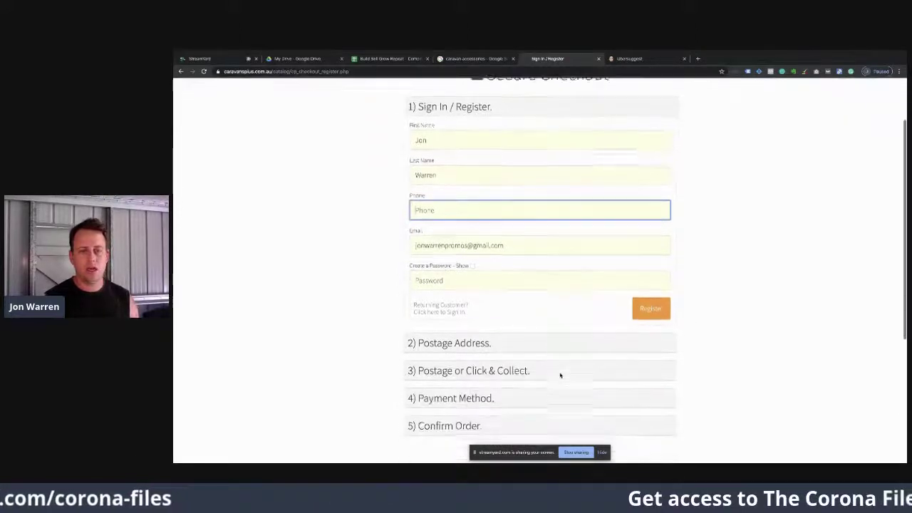
{"action": "scroll", "coordinate": [560, 376], "scroll_direction": "up", "scroll_amount": 1}
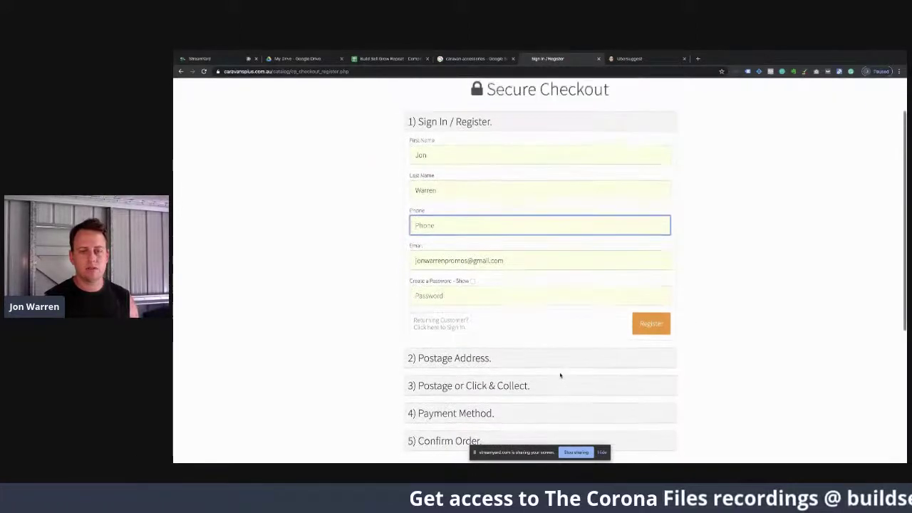
{"action": "left_click", "coordinate": [651, 330]}
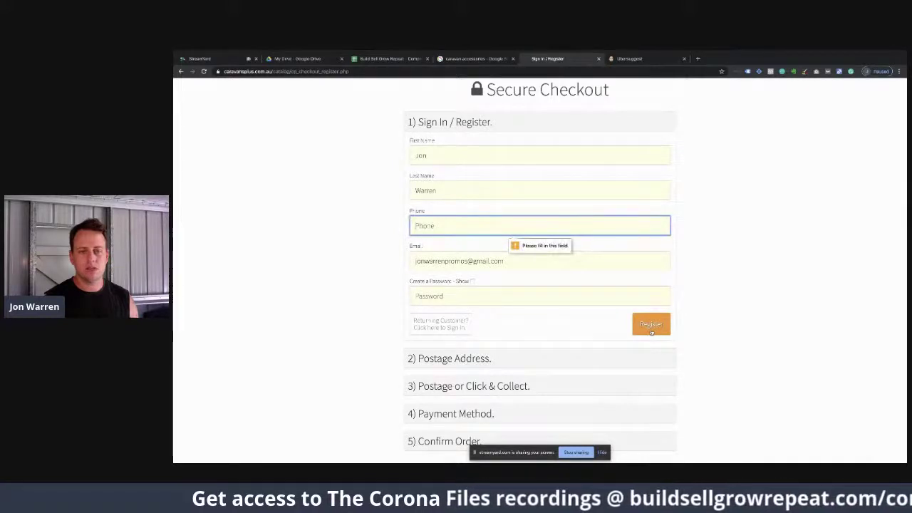
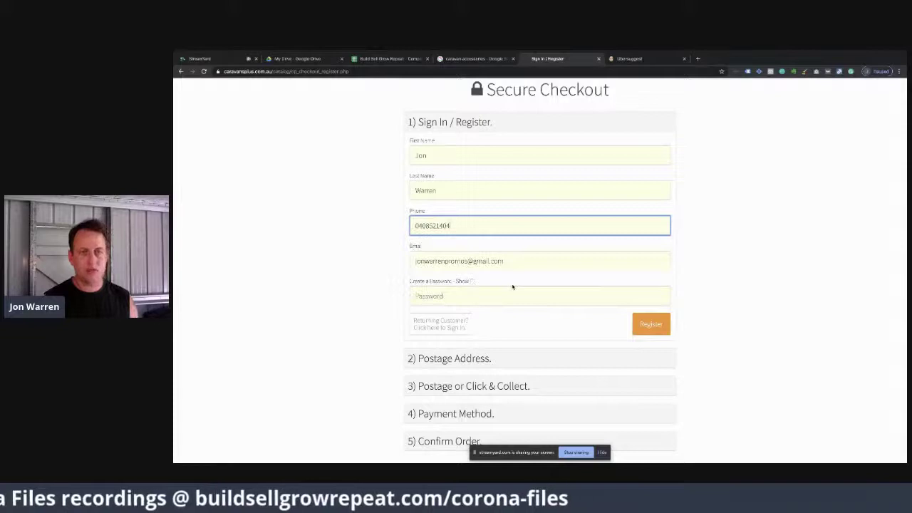
{"action": "left_click", "coordinate": [506, 304]}
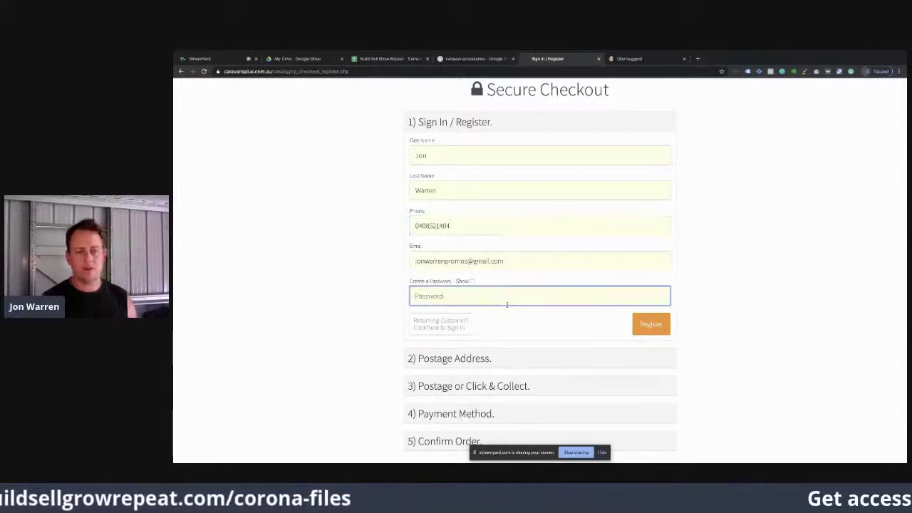
{"action": "type", "text": "*******"}
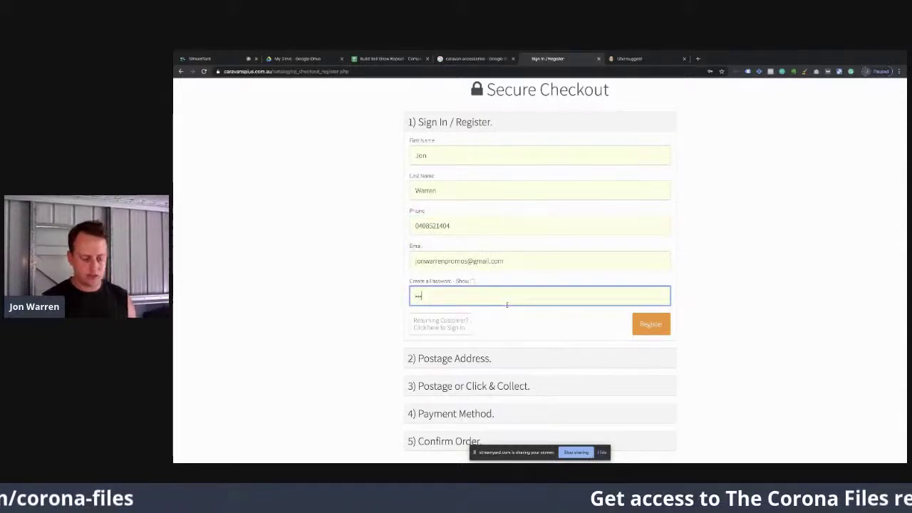
{"action": "type", "text": "***"}
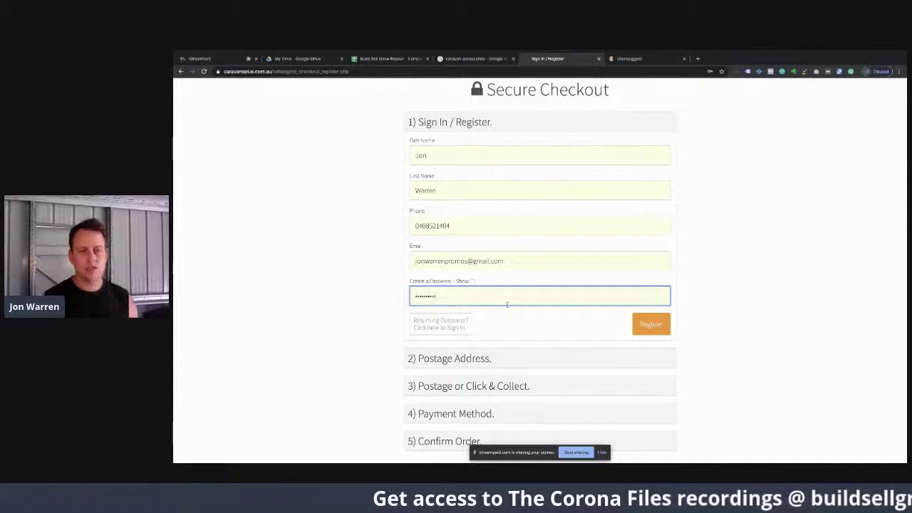
{"action": "left_click", "coordinate": [654, 326]}
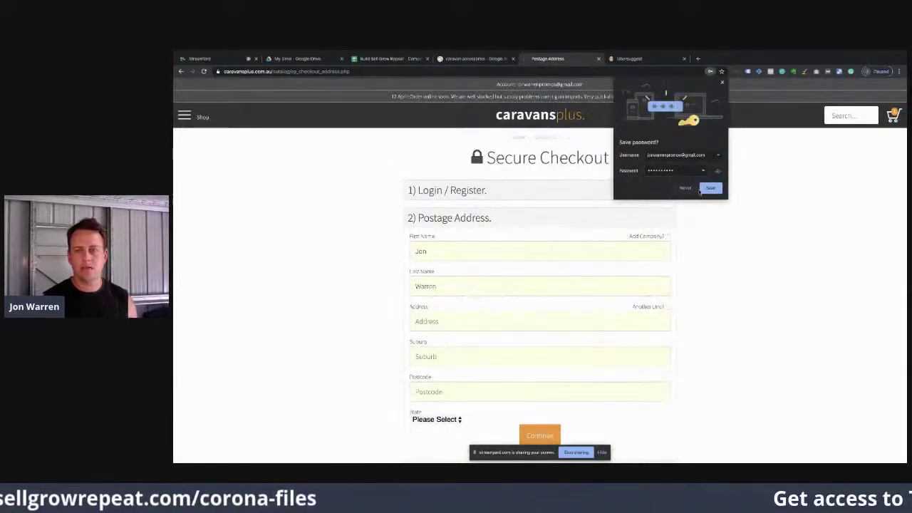
Step: Save the new login in Chrome and leave checkout for the Caravans Plus homepage
{"action": "left_click", "coordinate": [706, 190]}
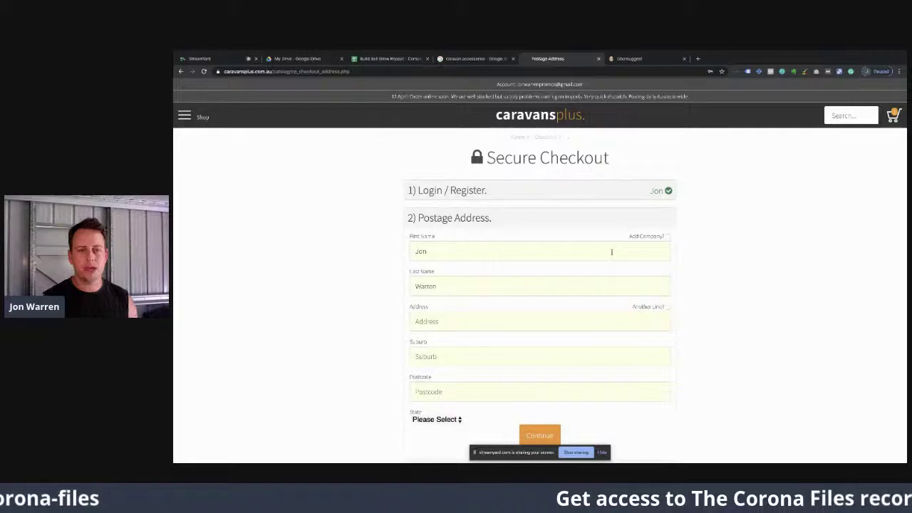
{"action": "scroll", "coordinate": [611, 251], "scroll_direction": "down", "scroll_amount": 1}
{"action": "scroll", "coordinate": [458, 313], "scroll_direction": "up", "scroll_amount": 1}
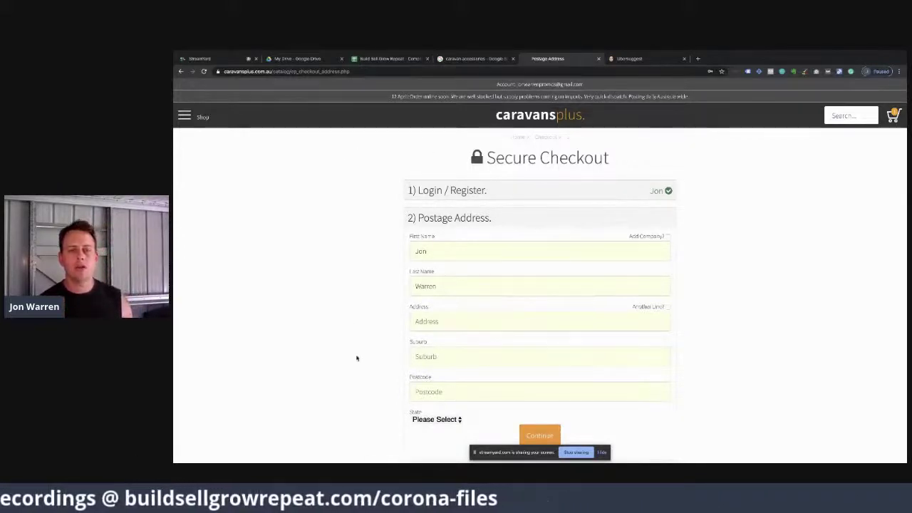
{"action": "scroll", "coordinate": [356, 358], "scroll_direction": "down", "scroll_amount": 3}
{"action": "scroll", "coordinate": [356, 359], "scroll_direction": "up", "scroll_amount": 3}
{"action": "left_click", "coordinate": [513, 139]}
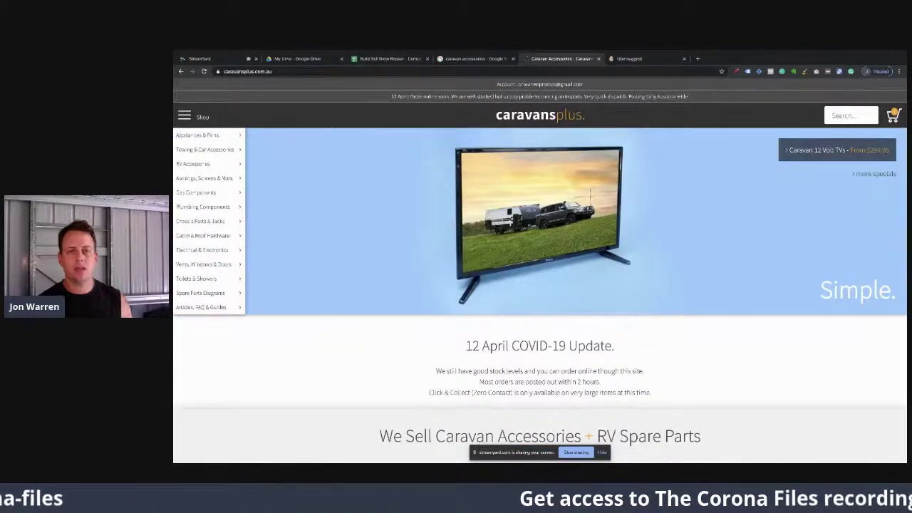
Step: Open the 'Calculating How Big Your Battery Needs To Be' guide from Popular guides
{"action": "scroll", "coordinate": [351, 329], "scroll_direction": "down", "scroll_amount": 3}
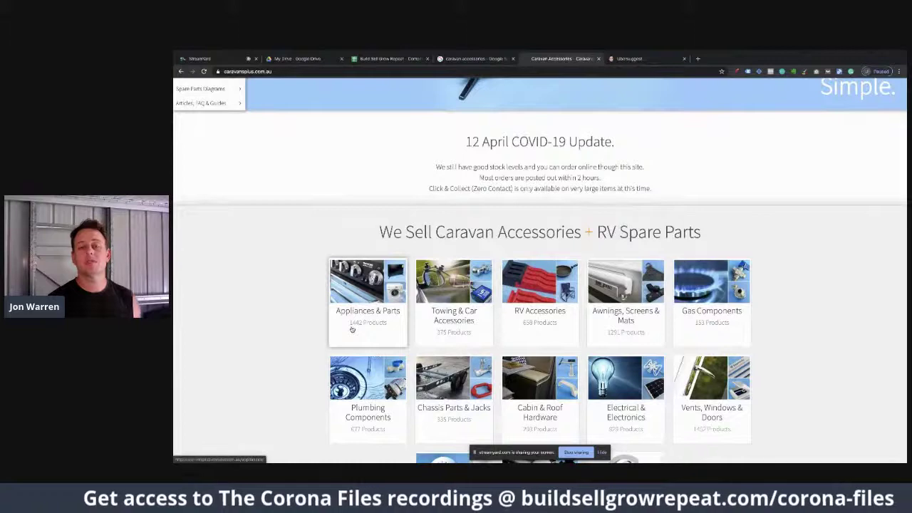
{"action": "scroll", "coordinate": [351, 330], "scroll_direction": "up", "scroll_amount": 3}
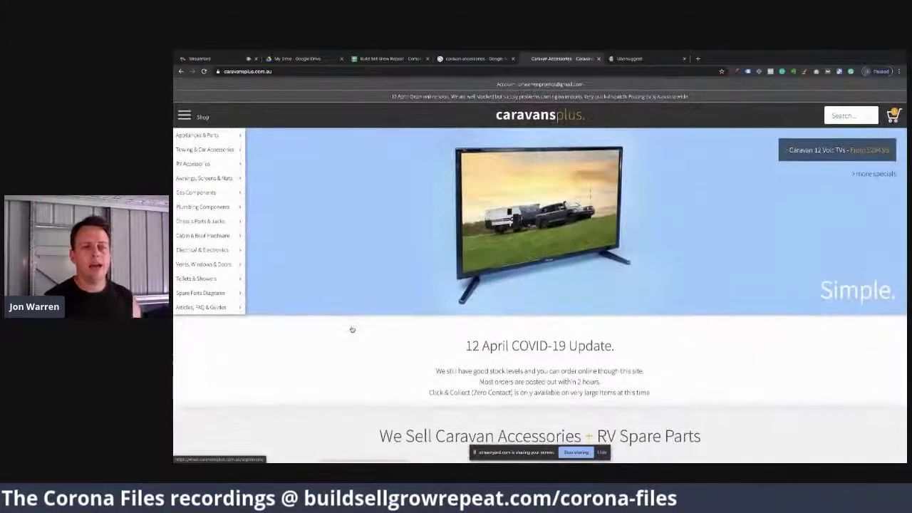
{"action": "scroll", "coordinate": [419, 406], "scroll_direction": "down", "scroll_amount": 10}
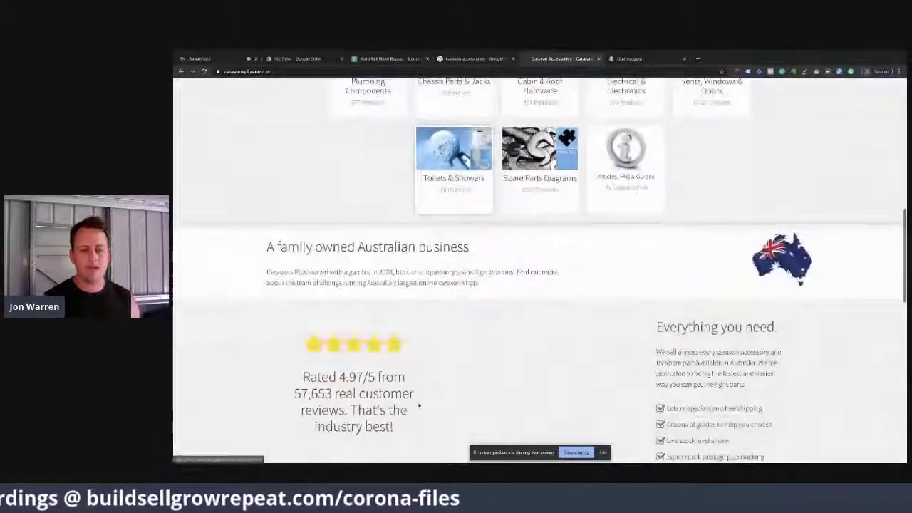
{"action": "scroll", "coordinate": [419, 405], "scroll_direction": "down", "scroll_amount": 3}
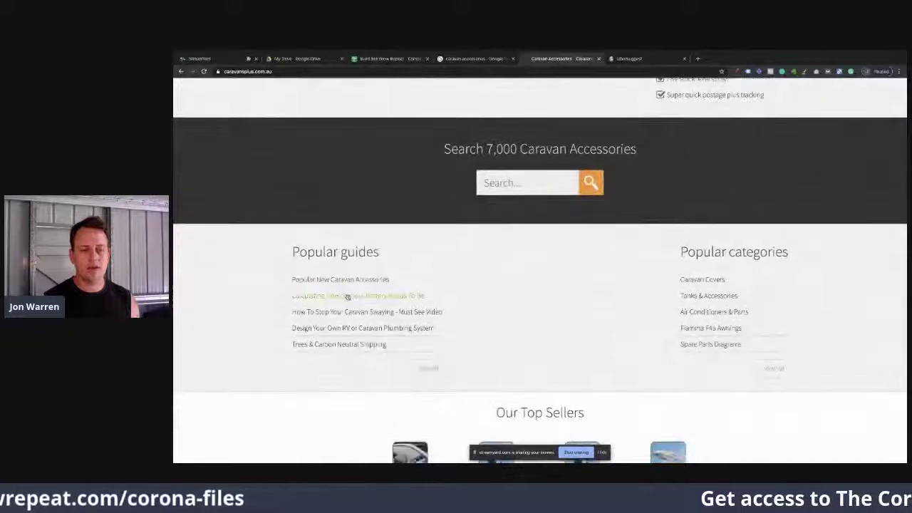
{"action": "left_click", "coordinate": [348, 297]}
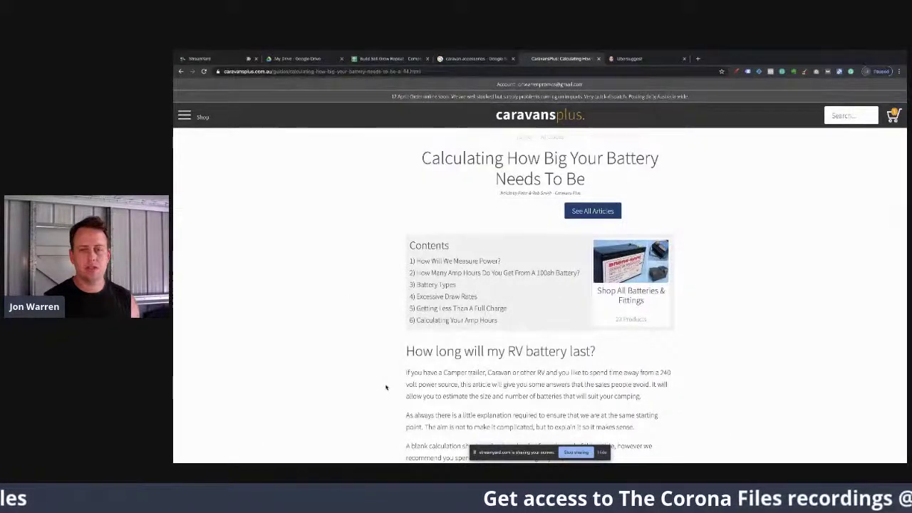
Step: Read through the battery guide article, then switch back to the Competition Research Tool sheet
{"action": "scroll", "coordinate": [386, 386], "scroll_direction": "down", "scroll_amount": 10}
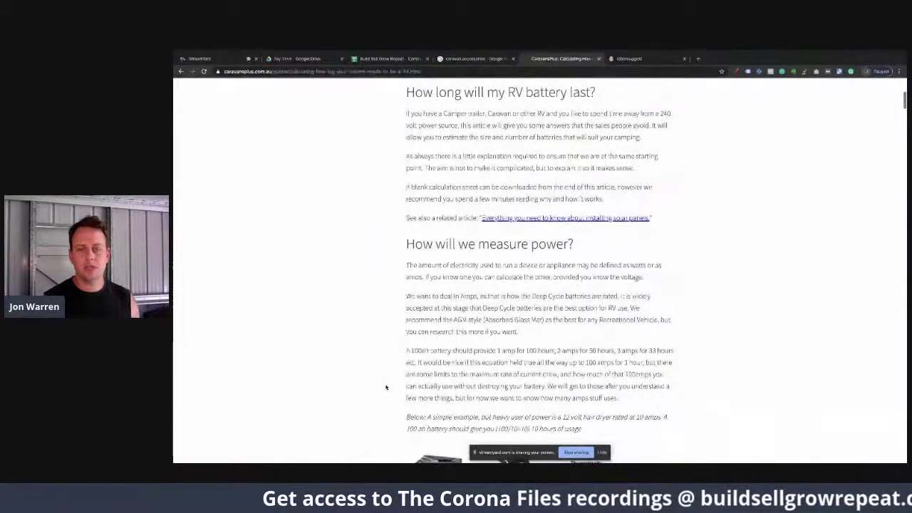
{"action": "scroll", "coordinate": [386, 387], "scroll_direction": "down", "scroll_amount": 15}
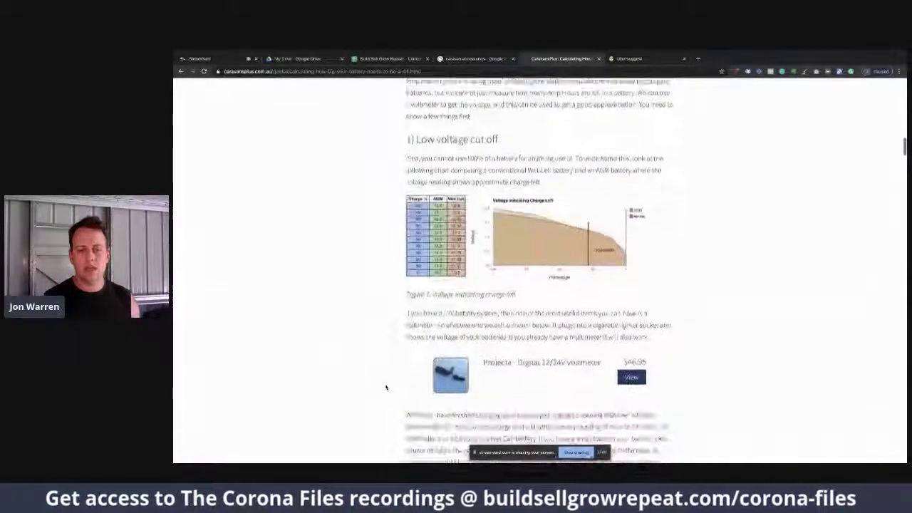
{"action": "scroll", "coordinate": [386, 387], "scroll_direction": "down", "scroll_amount": 15}
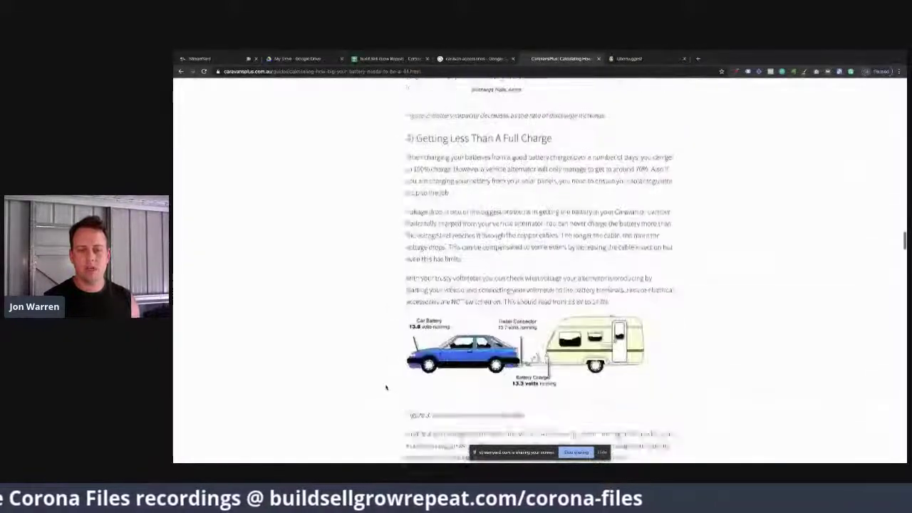
{"action": "scroll", "coordinate": [387, 387], "scroll_direction": "down", "scroll_amount": 10}
{"action": "scroll", "coordinate": [386, 387], "scroll_direction": "up", "scroll_amount": 20}
{"action": "scroll", "coordinate": [386, 387], "scroll_direction": "up", "scroll_amount": 10}
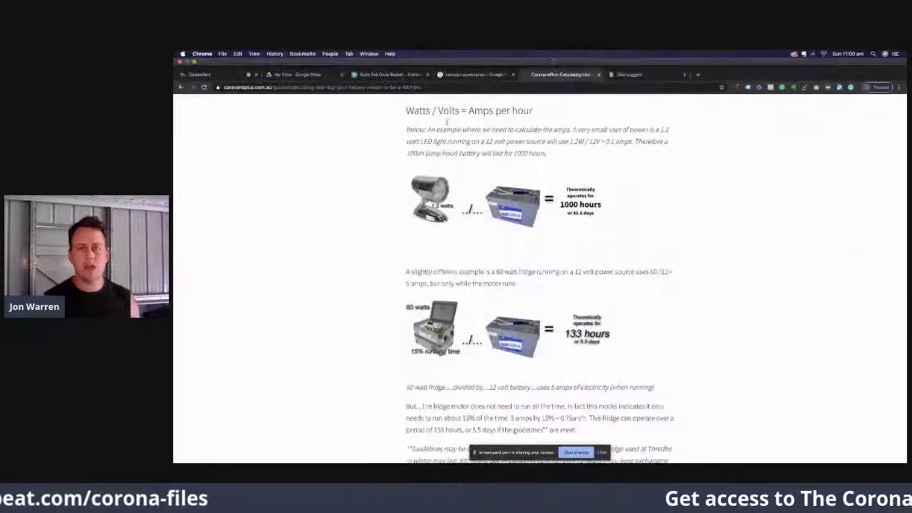
{"action": "scroll", "coordinate": [539, 259], "scroll_direction": "up", "scroll_amount": 15}
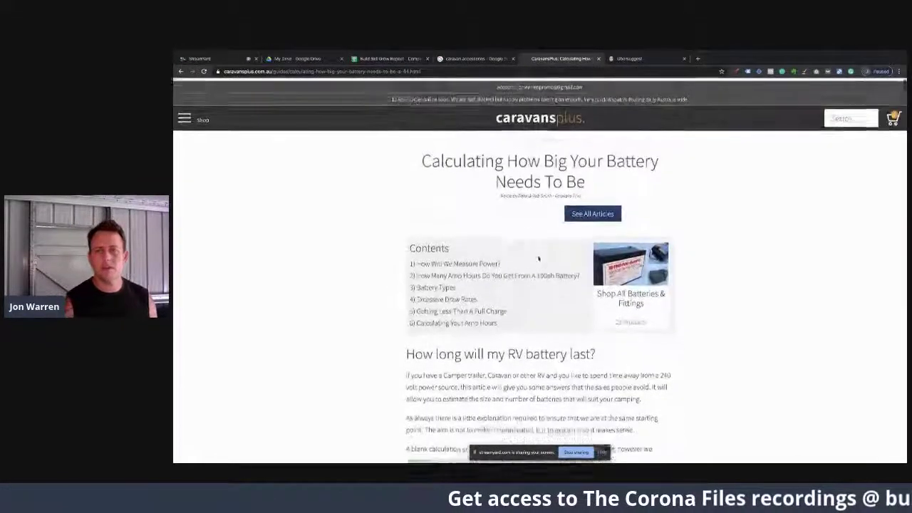
{"action": "left_click", "coordinate": [367, 60]}
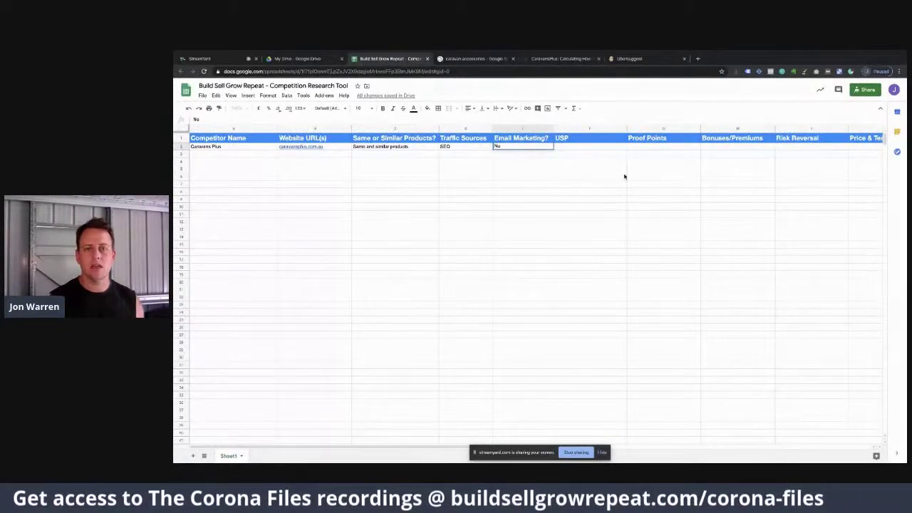
Step: Commit 'No' under Email Marketing? in E2, then return to the battery guide tab
{"action": "left_click", "coordinate": [587, 149]}
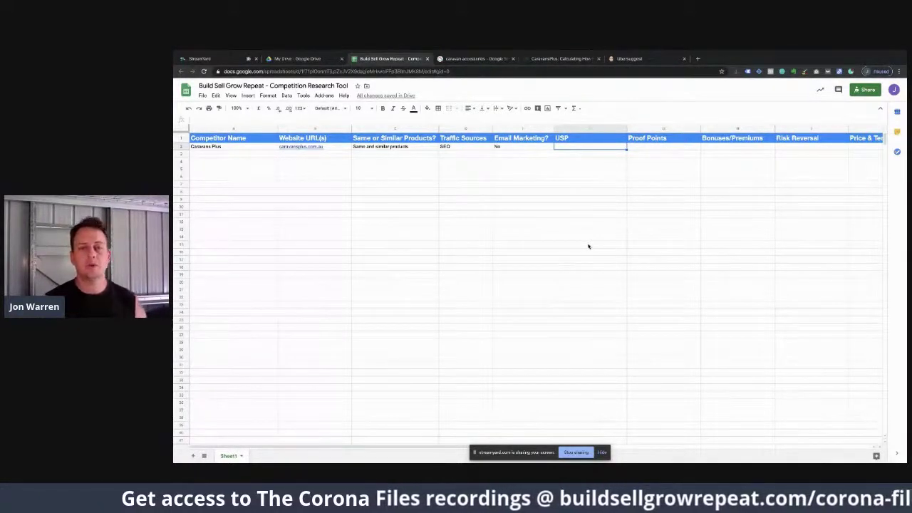
{"action": "left_click", "coordinate": [547, 58]}
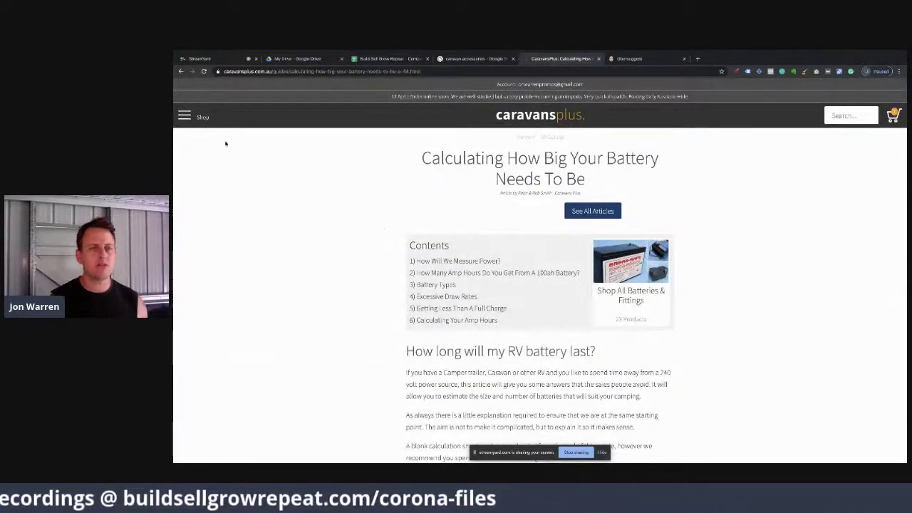
Step: Go to the Caravans Plus homepage and browse down to its top sellers
{"action": "left_click", "coordinate": [538, 115]}
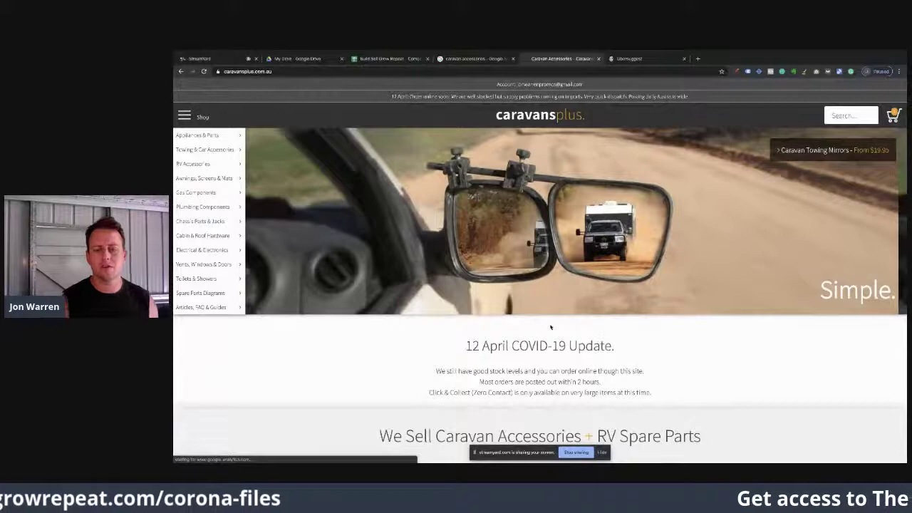
{"action": "scroll", "coordinate": [550, 327], "scroll_direction": "down", "scroll_amount": 3}
{"action": "scroll", "coordinate": [550, 327], "scroll_direction": "down", "scroll_amount": 8}
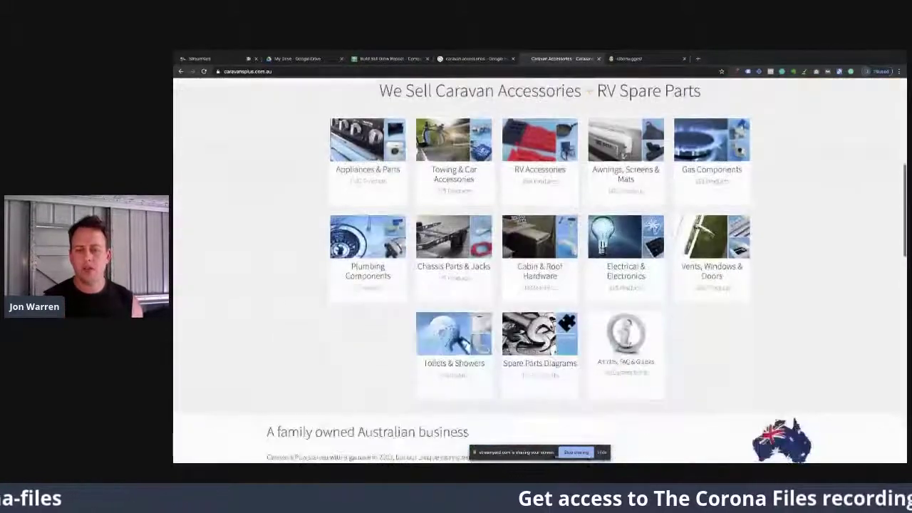
{"action": "scroll", "coordinate": [550, 327], "scroll_direction": "up", "scroll_amount": 3}
{"action": "scroll", "coordinate": [550, 327], "scroll_direction": "down", "scroll_amount": 1}
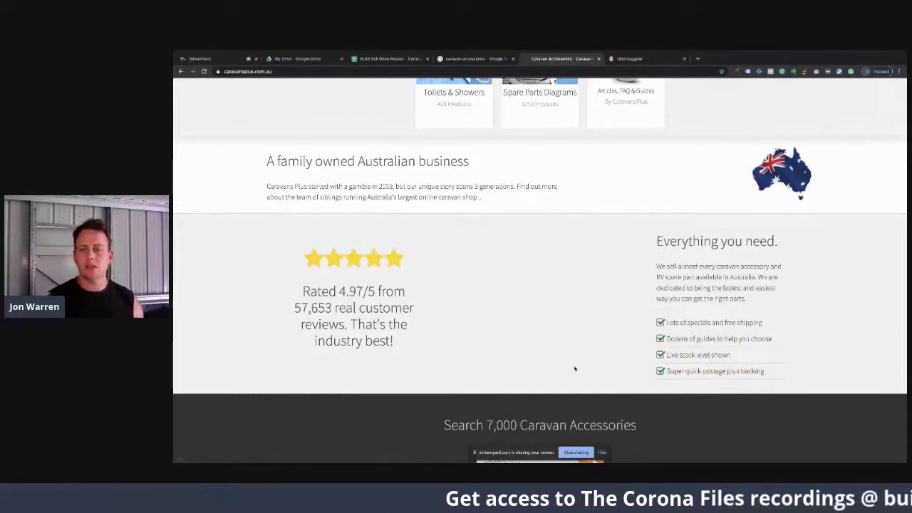
{"action": "scroll", "coordinate": [602, 346], "scroll_direction": "up", "scroll_amount": 1}
{"action": "scroll", "coordinate": [603, 346], "scroll_direction": "down", "scroll_amount": 5}
{"action": "scroll", "coordinate": [603, 348], "scroll_direction": "up", "scroll_amount": 4}
{"action": "scroll", "coordinate": [602, 348], "scroll_direction": "down", "scroll_amount": 5}
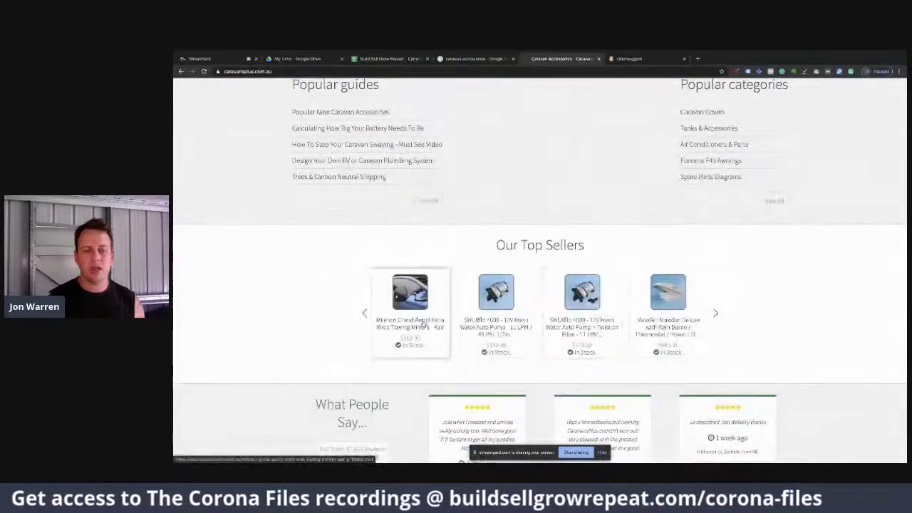
Step: Open the Milenco towing mirrors top seller and look through its comments and reviews
{"action": "left_click", "coordinate": [421, 322]}
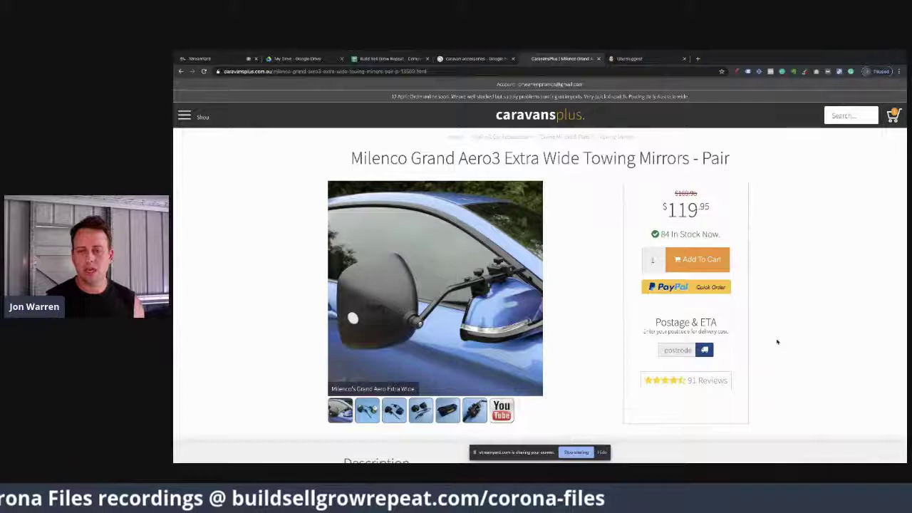
{"action": "scroll", "coordinate": [777, 342], "scroll_direction": "down", "scroll_amount": 2}
{"action": "scroll", "coordinate": [777, 342], "scroll_direction": "down", "scroll_amount": 1}
{"action": "scroll", "coordinate": [777, 342], "scroll_direction": "up", "scroll_amount": 3}
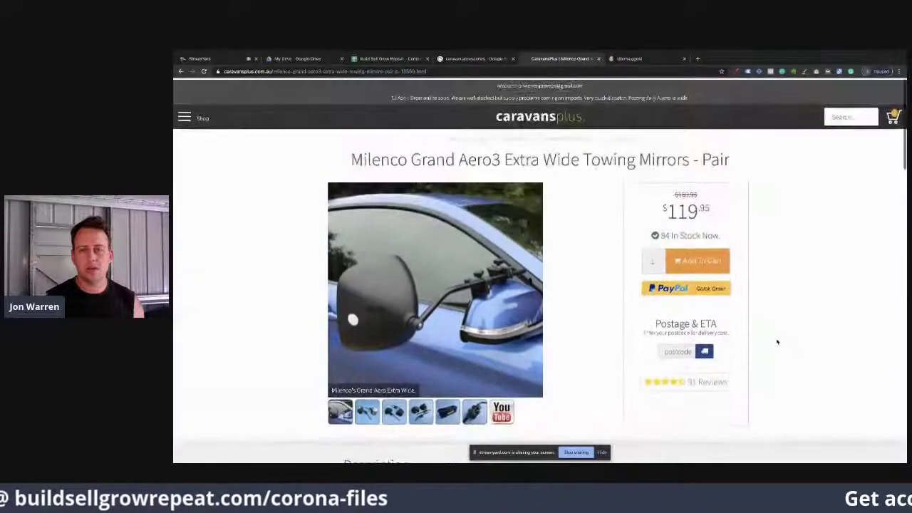
{"action": "scroll", "coordinate": [777, 342], "scroll_direction": "down", "scroll_amount": 12}
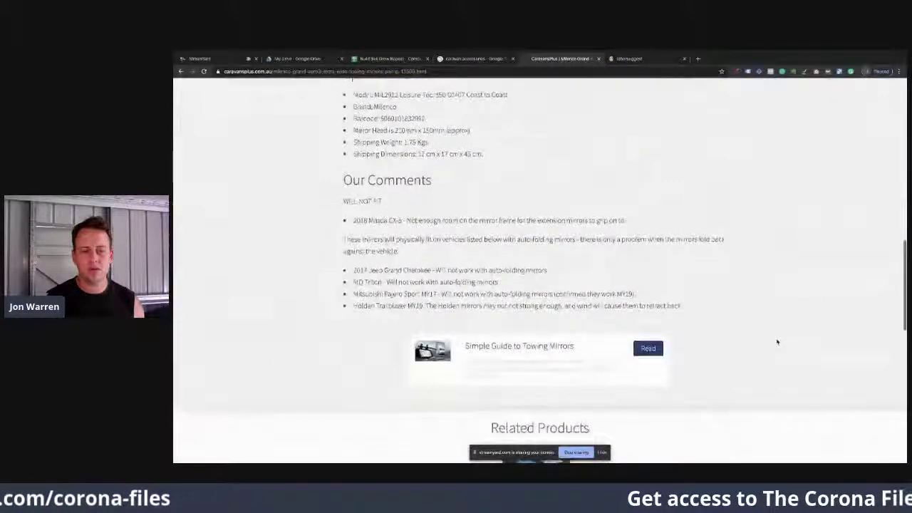
{"action": "scroll", "coordinate": [777, 341], "scroll_direction": "down", "scroll_amount": 5}
{"action": "scroll", "coordinate": [777, 342], "scroll_direction": "down", "scroll_amount": 2}
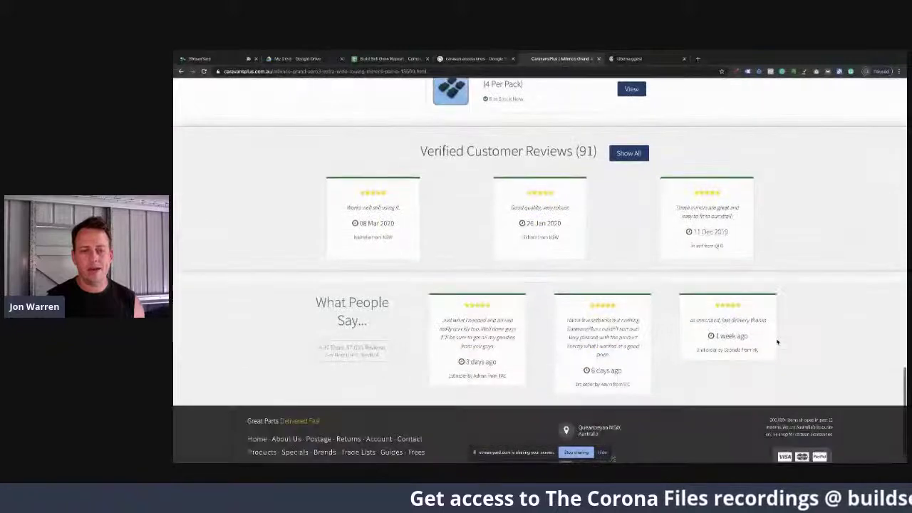
{"action": "scroll", "coordinate": [778, 342], "scroll_direction": "left", "scroll_amount": 5}
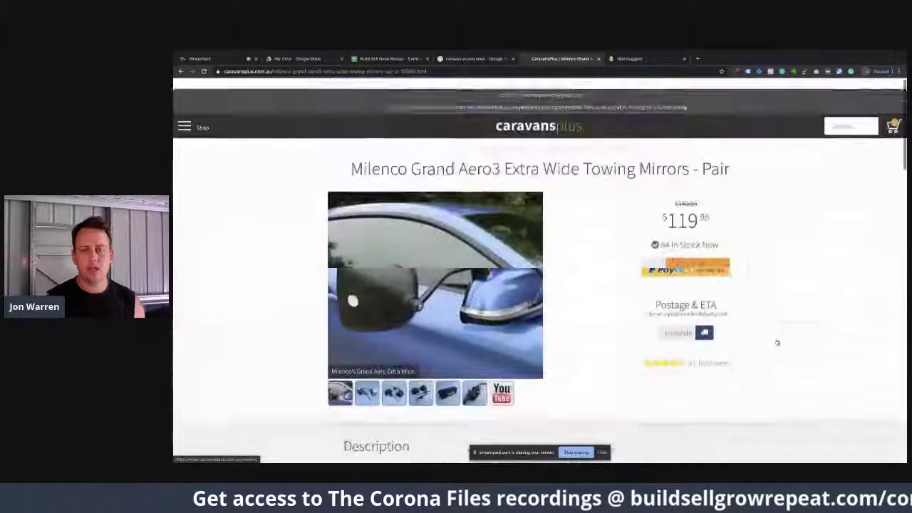
{"action": "scroll", "coordinate": [777, 342], "scroll_direction": "up", "scroll_amount": 5}
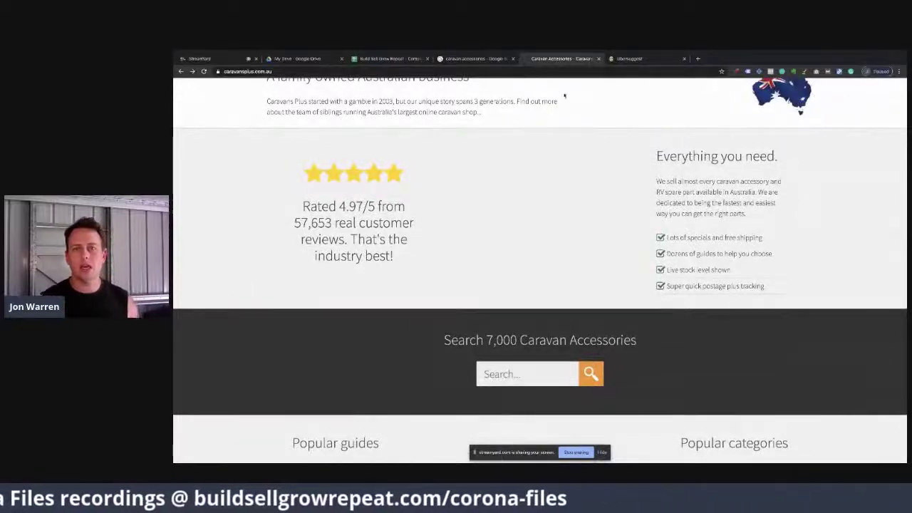
Step: Enter 'Free Shipping' as the Caravans Plus USP in F2, then return to the site
{"action": "left_click", "coordinate": [389, 59]}
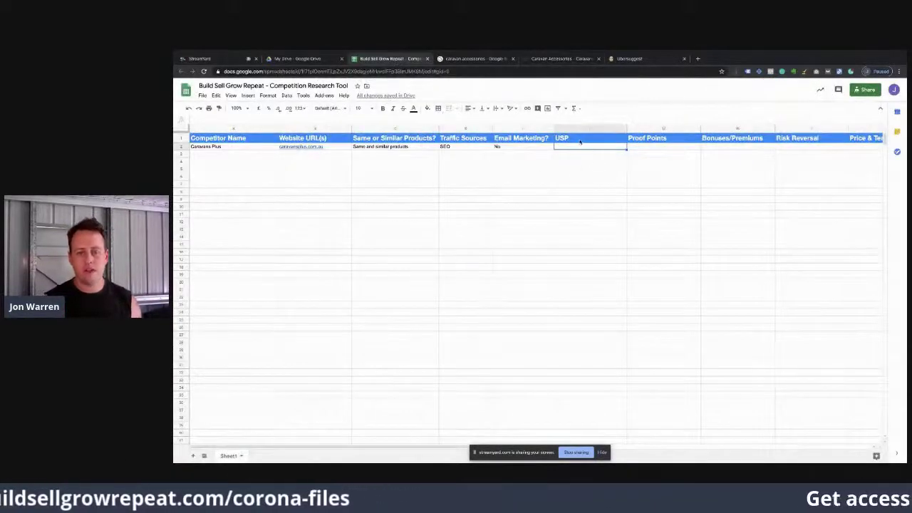
{"action": "type", "text": "Free Shipping"}
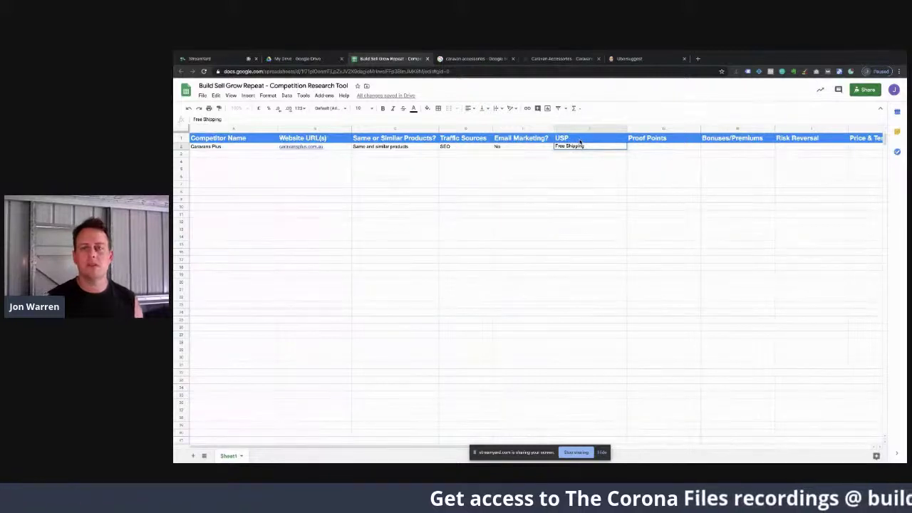
{"action": "key", "text": "Tab"}
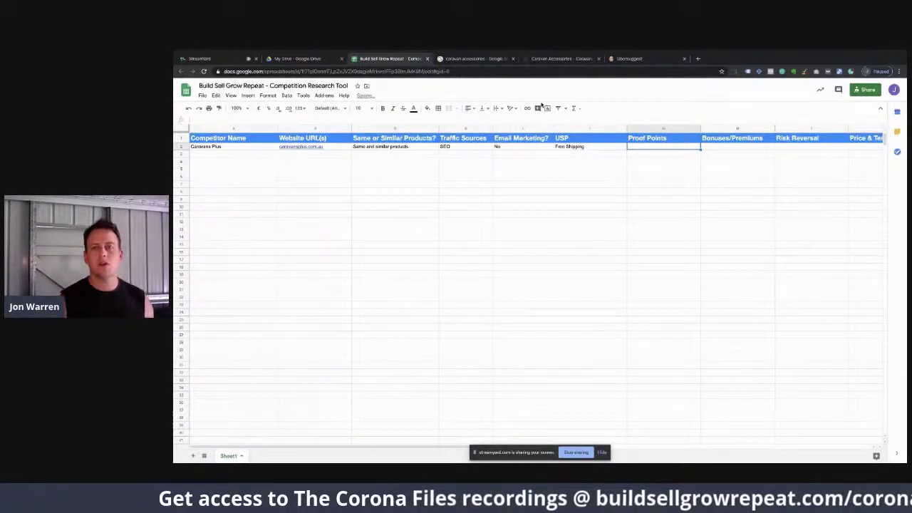
{"action": "left_click", "coordinate": [543, 60]}
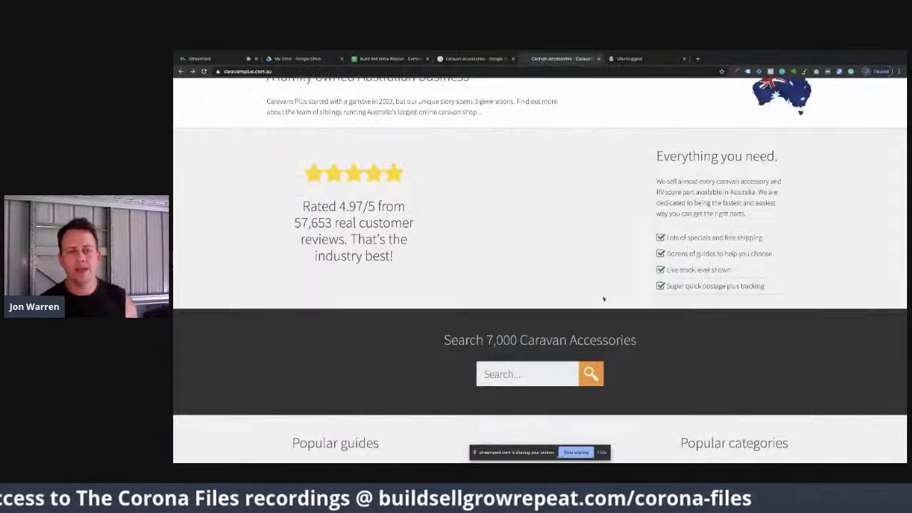
Step: Check the homepage's 4.97/5 rating from 57,653 reviews, then switch back to the research sheet
{"action": "scroll", "coordinate": [603, 299], "scroll_direction": "up", "scroll_amount": 1}
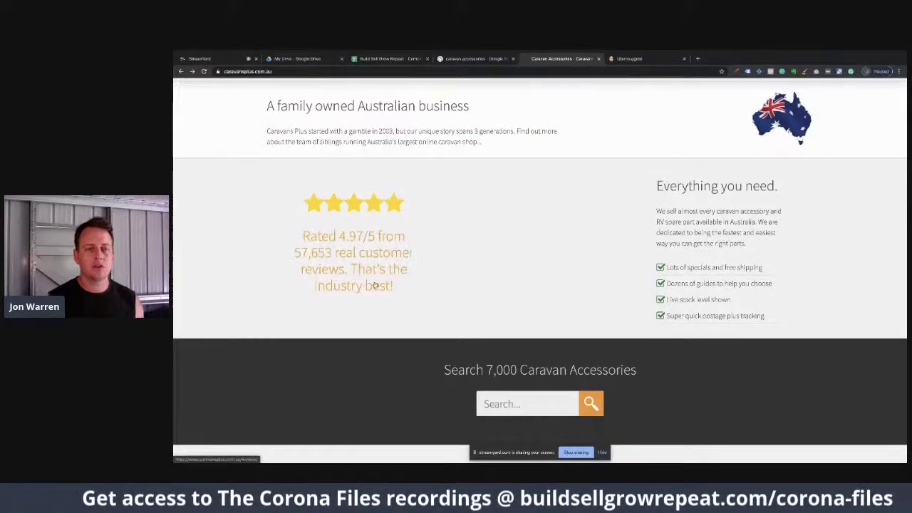
{"action": "left_click", "coordinate": [380, 60]}
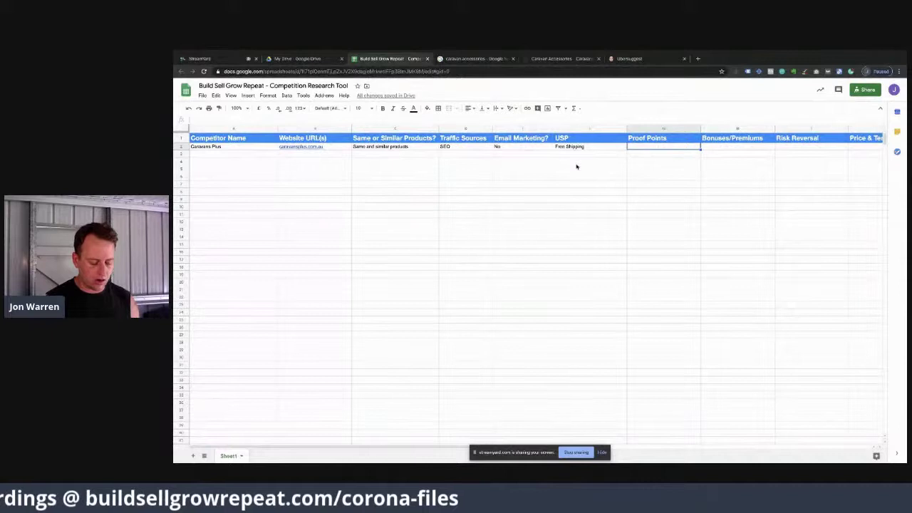
Step: Type '53000 written' under Proof Points in G2, then return to the Caravans Plus tab
{"action": "type", "text": "523"}
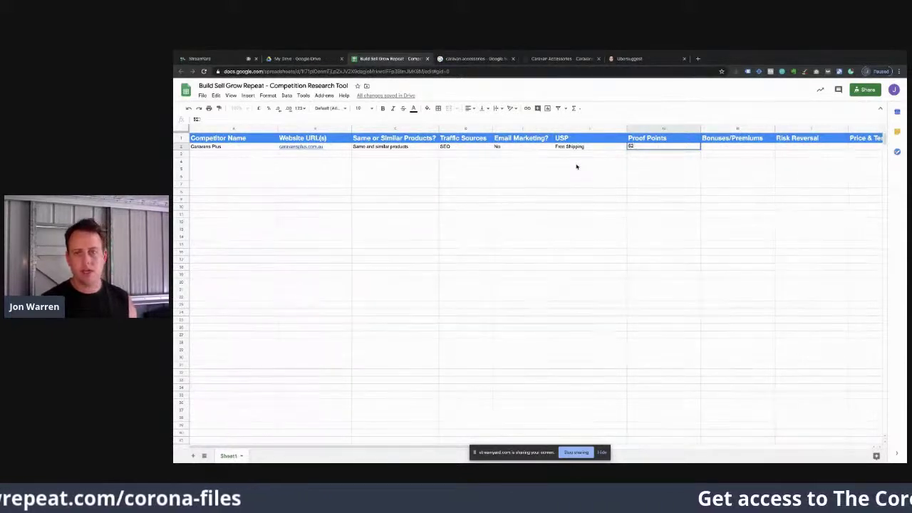
{"action": "type", "text": "3000 reviews"}
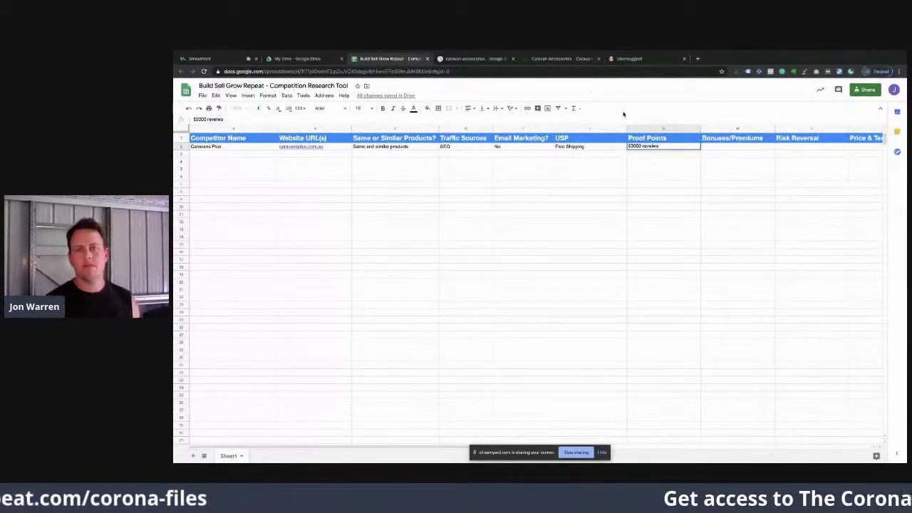
{"action": "key", "text": "BackSpace"}
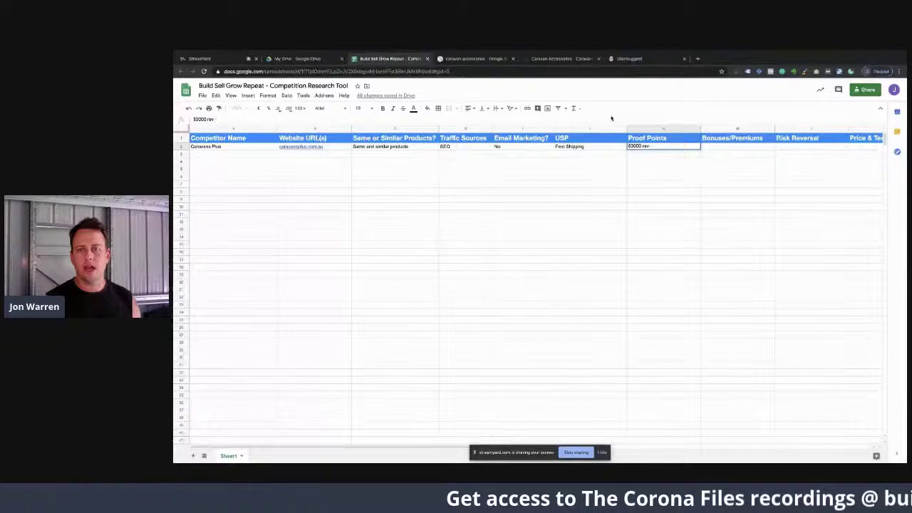
{"action": "type", "text": "written"}
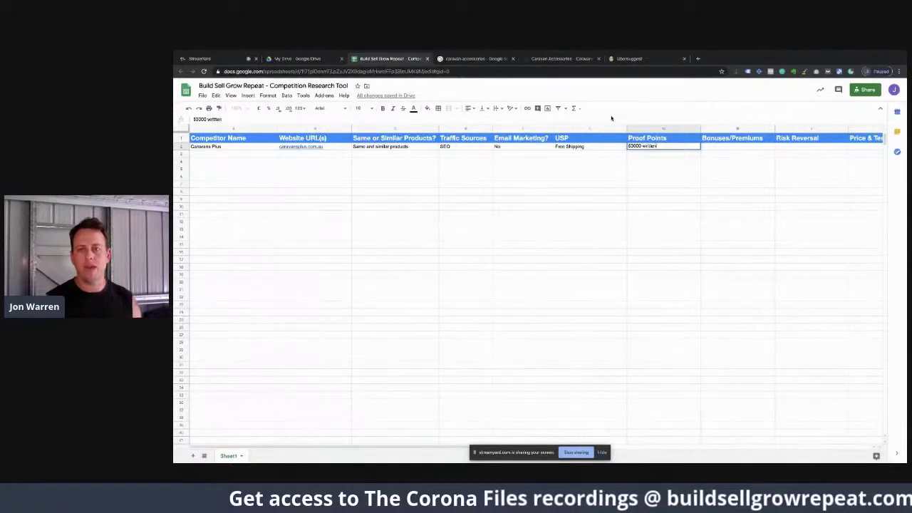
{"action": "left_click", "coordinate": [545, 58]}
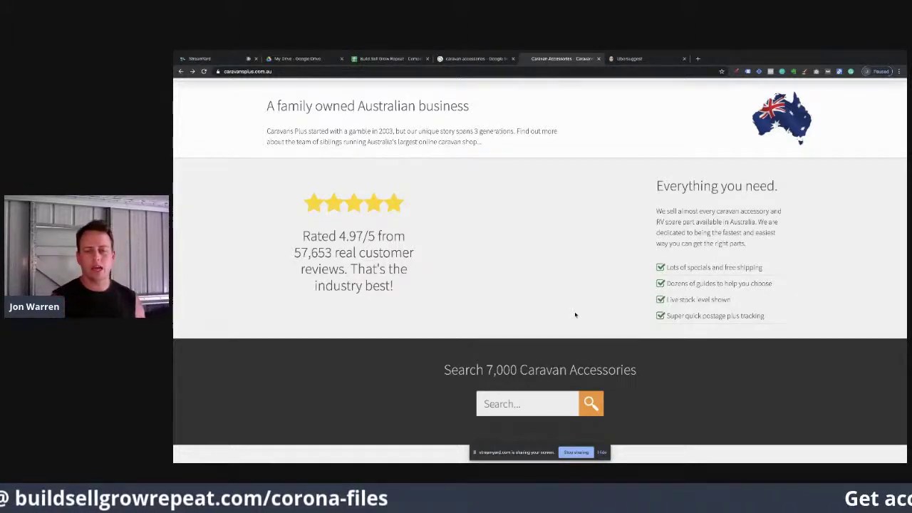
Step: Scroll the Caravans Plus homepage from the top banner down to Our Top Sellers and the footer
{"action": "scroll", "coordinate": [575, 315], "scroll_direction": "up", "scroll_amount": 10}
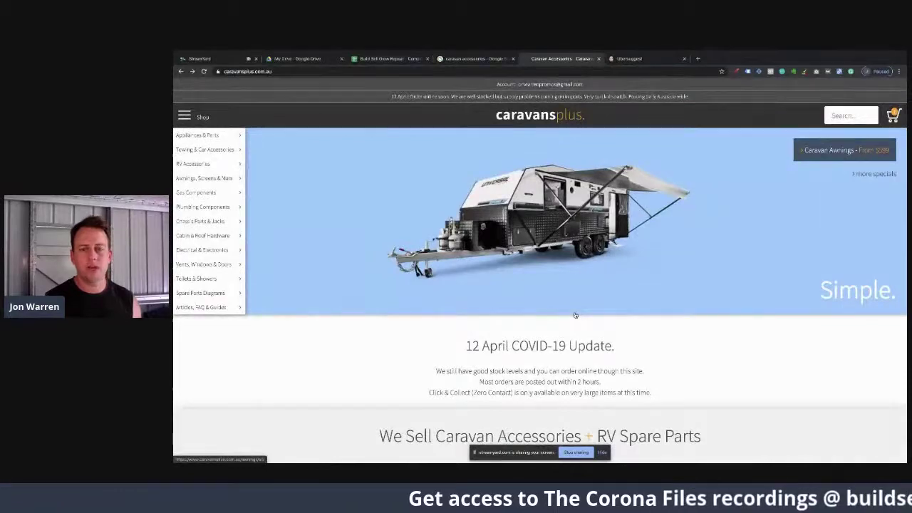
{"action": "scroll", "coordinate": [575, 315], "scroll_direction": "down", "scroll_amount": 10}
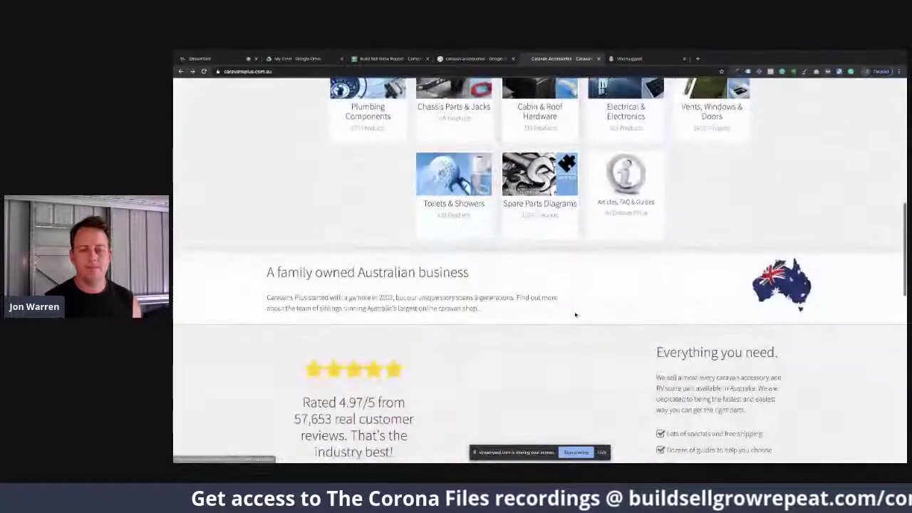
{"action": "scroll", "coordinate": [575, 314], "scroll_direction": "down", "scroll_amount": 2}
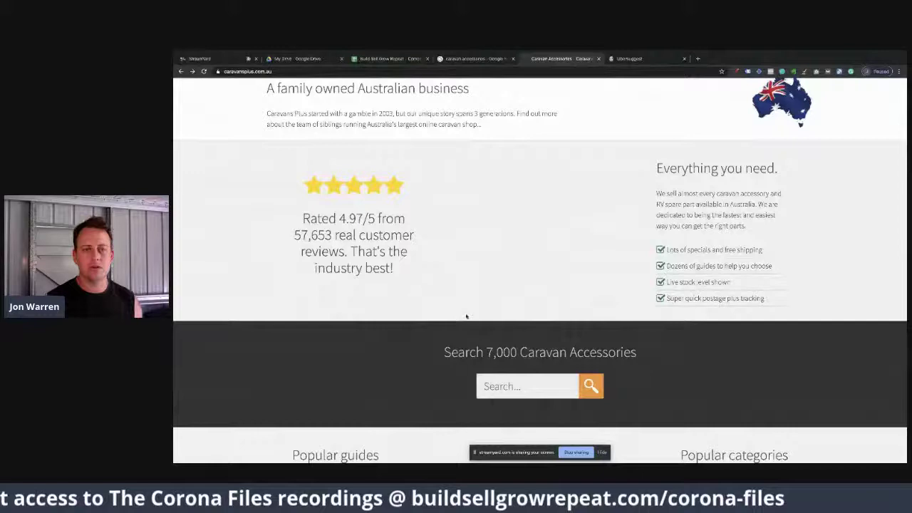
{"action": "scroll", "coordinate": [466, 316], "scroll_direction": "down", "scroll_amount": 8}
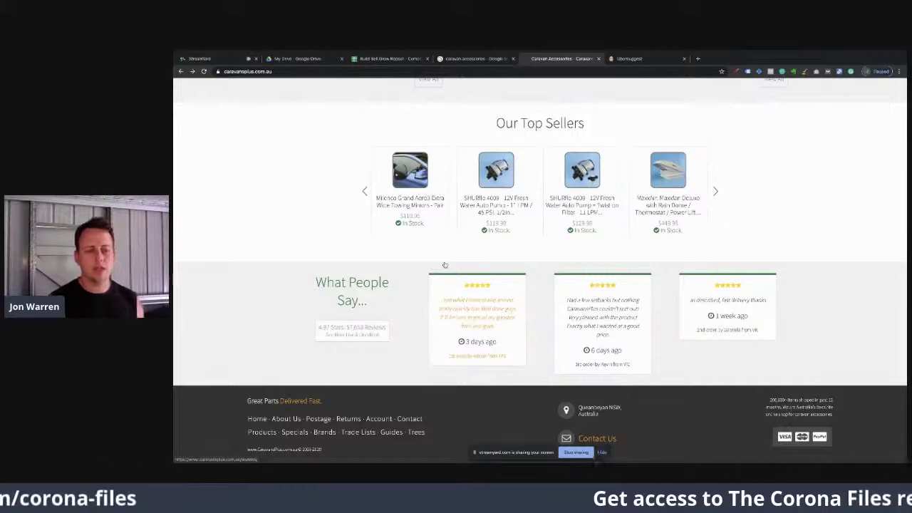
{"action": "scroll", "coordinate": [445, 265], "scroll_direction": "up", "scroll_amount": 15}
Step: Commit '53000 written' under Proof Points, then go back to the Caravans Plus homepage
{"action": "left_click", "coordinate": [388, 59]}
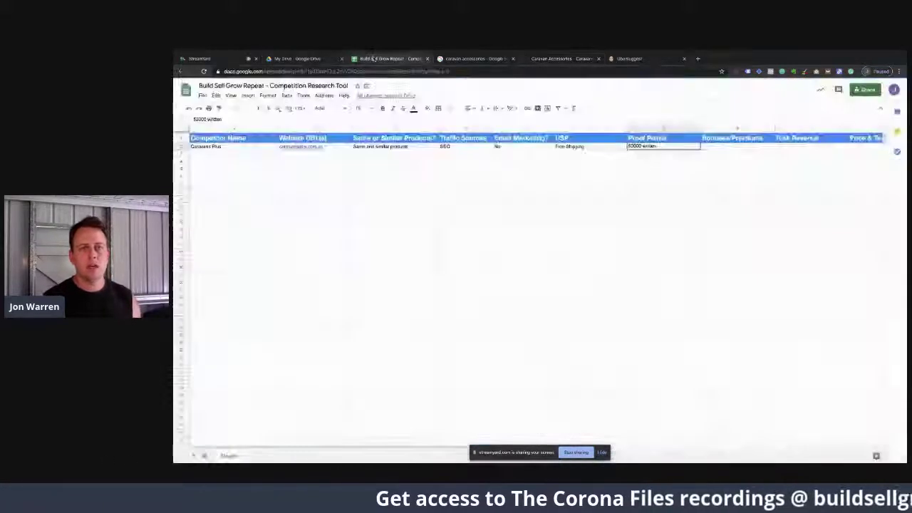
{"action": "key", "text": "Tab"}
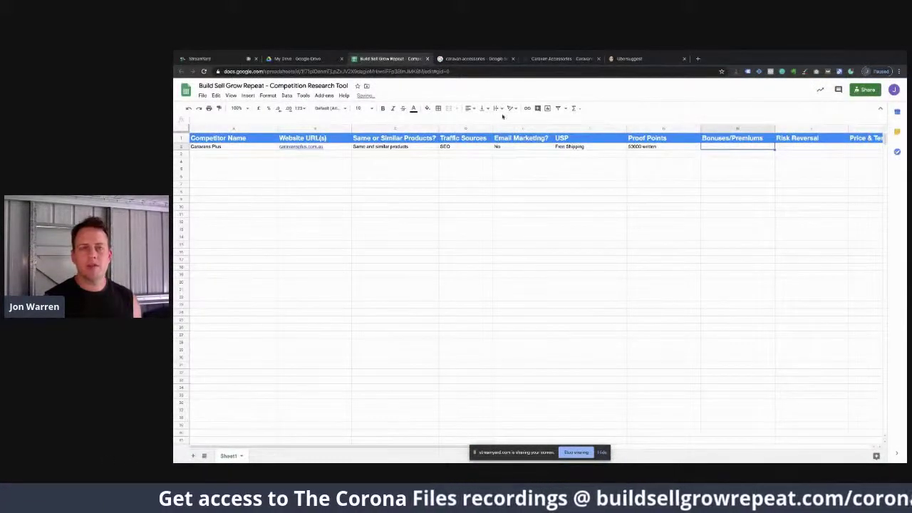
{"action": "left_click", "coordinate": [540, 61]}
{"action": "scroll", "coordinate": [539, 270], "scroll_direction": "down", "scroll_amount": 1}
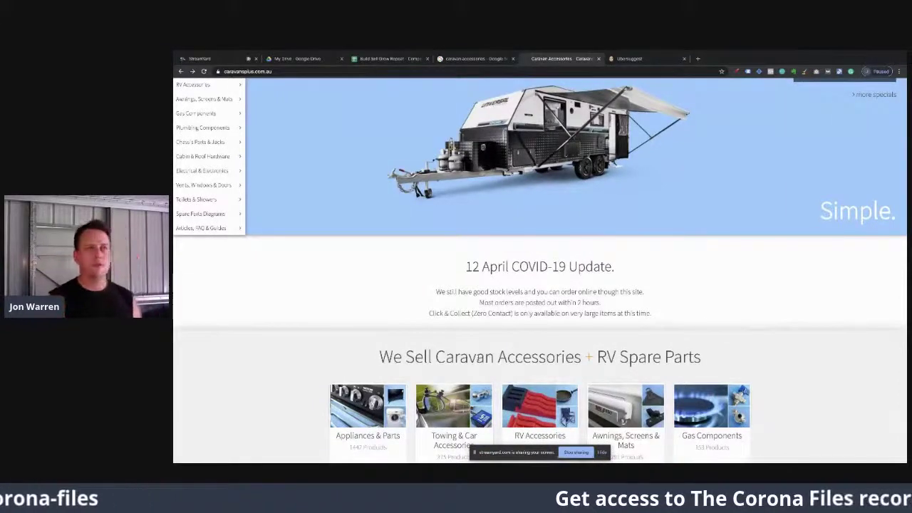
Step: Open the Milenco towing mirrors top seller, scroll its page, and go back to the homepage
{"action": "scroll", "coordinate": [478, 361], "scroll_direction": "down", "scroll_amount": 8}
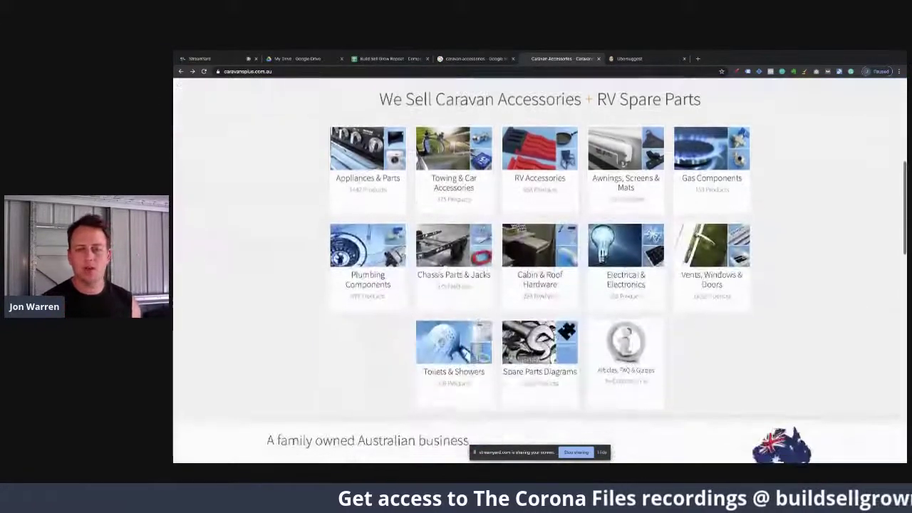
{"action": "scroll", "coordinate": [478, 360], "scroll_direction": "down", "scroll_amount": 4}
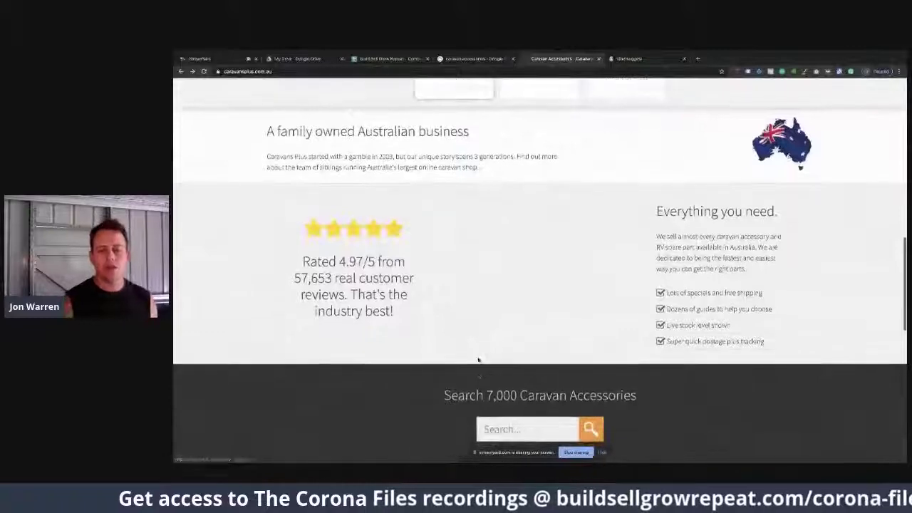
{"action": "scroll", "coordinate": [478, 360], "scroll_direction": "down", "scroll_amount": 5}
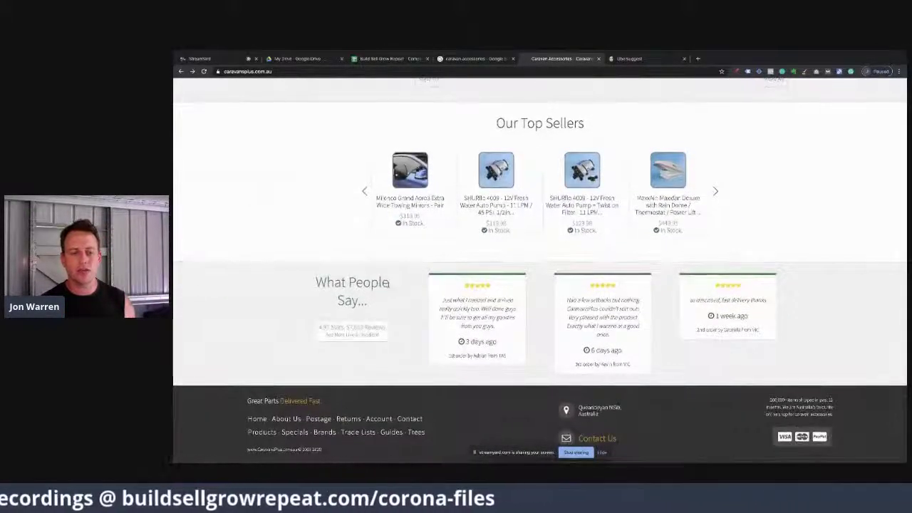
{"action": "left_click", "coordinate": [409, 205]}
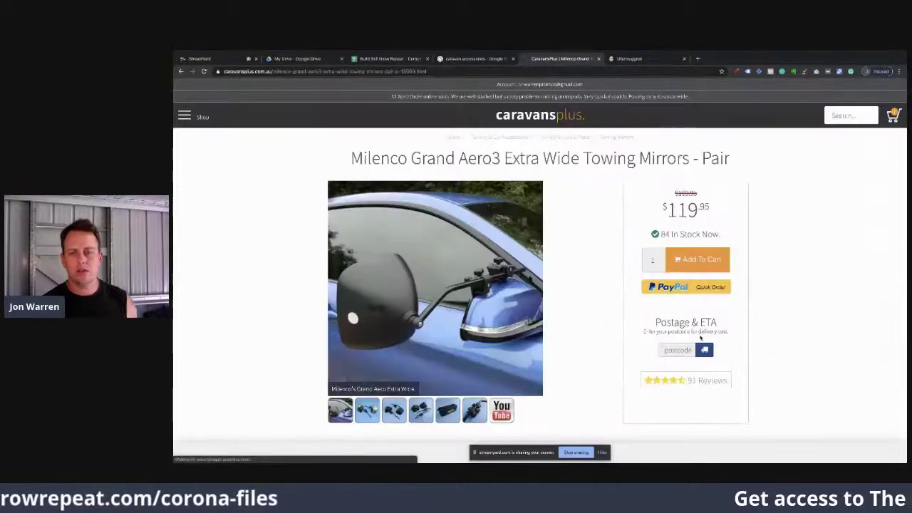
{"action": "scroll", "coordinate": [701, 337], "scroll_direction": "down", "scroll_amount": 1}
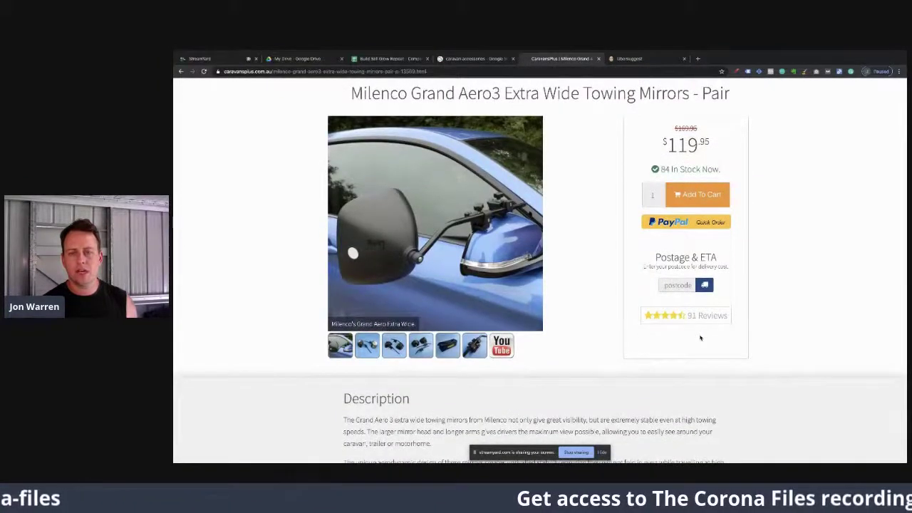
{"action": "scroll", "coordinate": [700, 338], "scroll_direction": "down", "scroll_amount": 8}
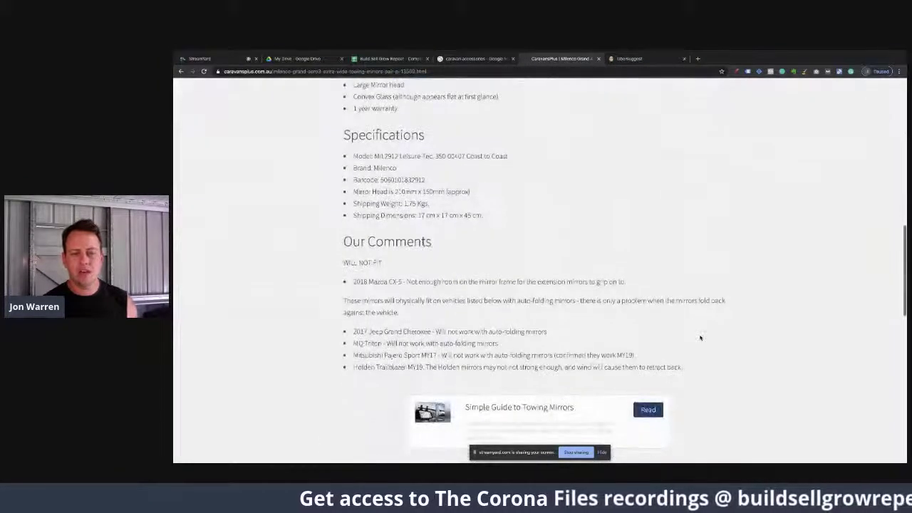
{"action": "scroll", "coordinate": [700, 337], "scroll_direction": "down", "scroll_amount": 3}
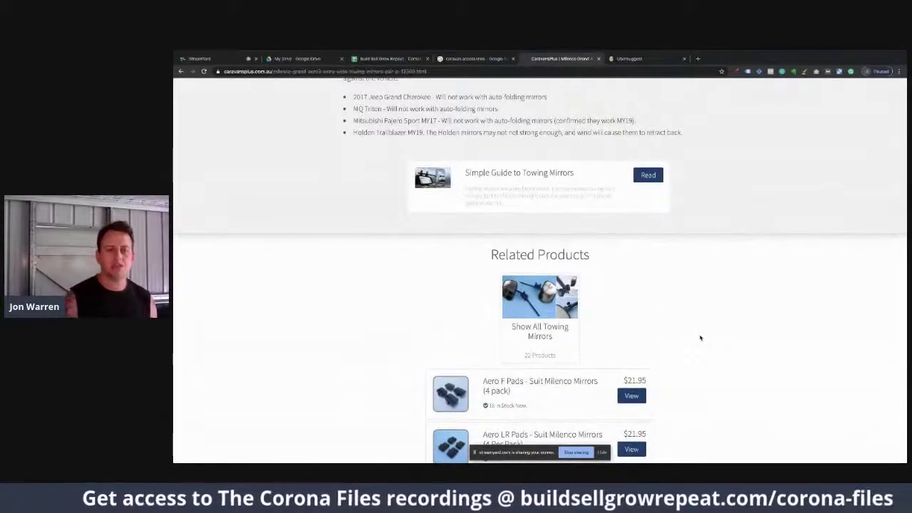
{"action": "scroll", "coordinate": [701, 338], "scroll_direction": "down", "scroll_amount": 5}
{"action": "scroll", "coordinate": [701, 338], "scroll_direction": "up", "scroll_amount": 15}
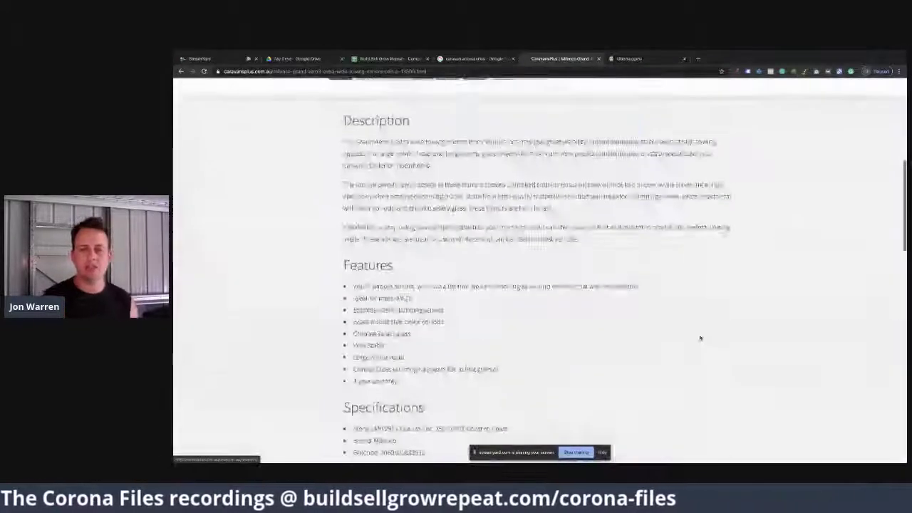
{"action": "scroll", "coordinate": [700, 337], "scroll_direction": "up", "scroll_amount": 5}
{"action": "key", "text": "alt+Left"}
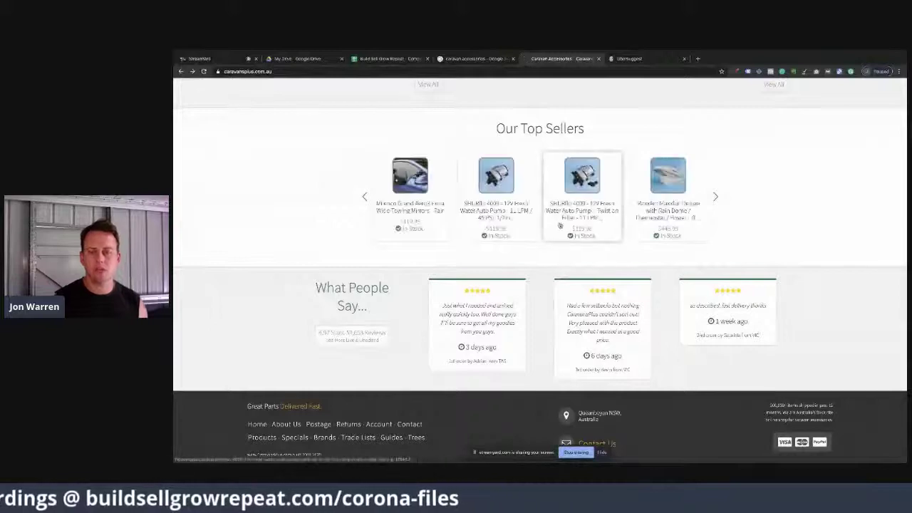
Step: Review the MaxxAir Maxxfan product page, then type 'No bonuses or premiums' under Bonuses/Premiums in H2
{"action": "left_click", "coordinate": [667, 217]}
{"action": "scroll", "coordinate": [666, 220], "scroll_direction": "down", "scroll_amount": 1}
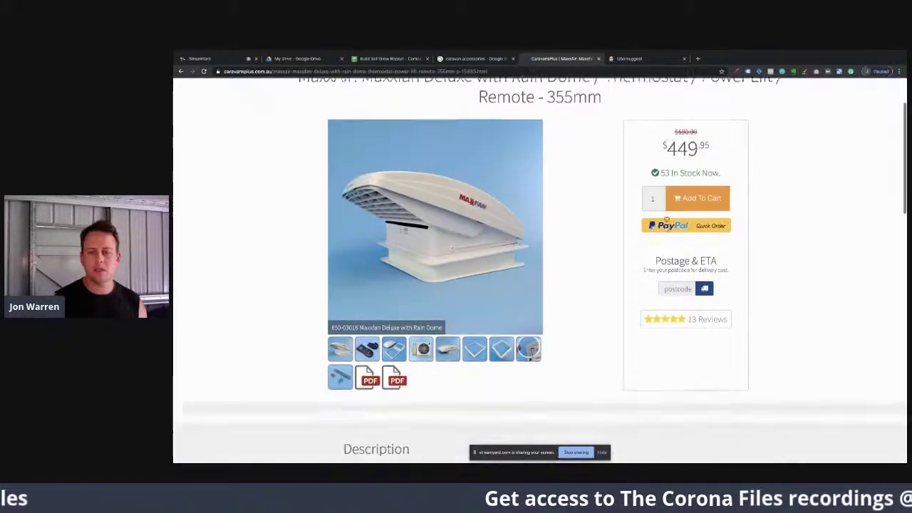
{"action": "scroll", "coordinate": [666, 218], "scroll_direction": "down", "scroll_amount": 1}
{"action": "scroll", "coordinate": [666, 218], "scroll_direction": "down", "scroll_amount": 5}
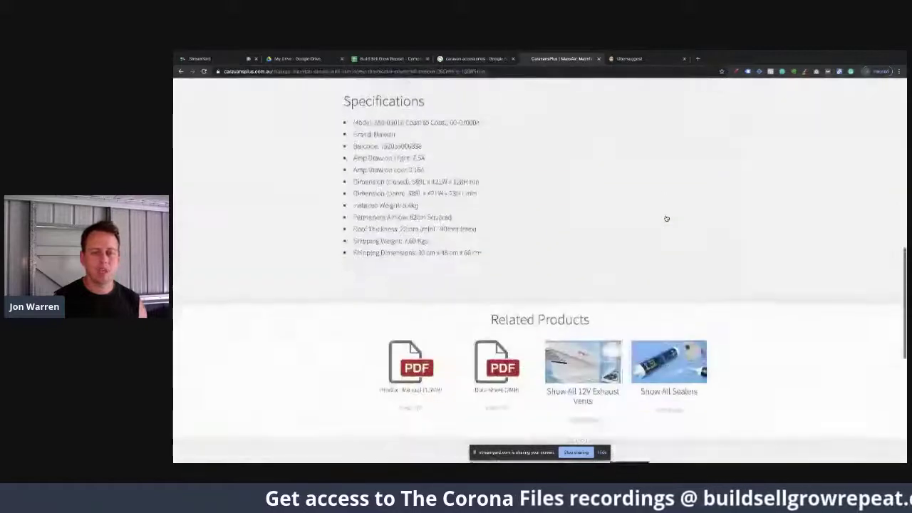
{"action": "scroll", "coordinate": [666, 218], "scroll_direction": "down", "scroll_amount": 3}
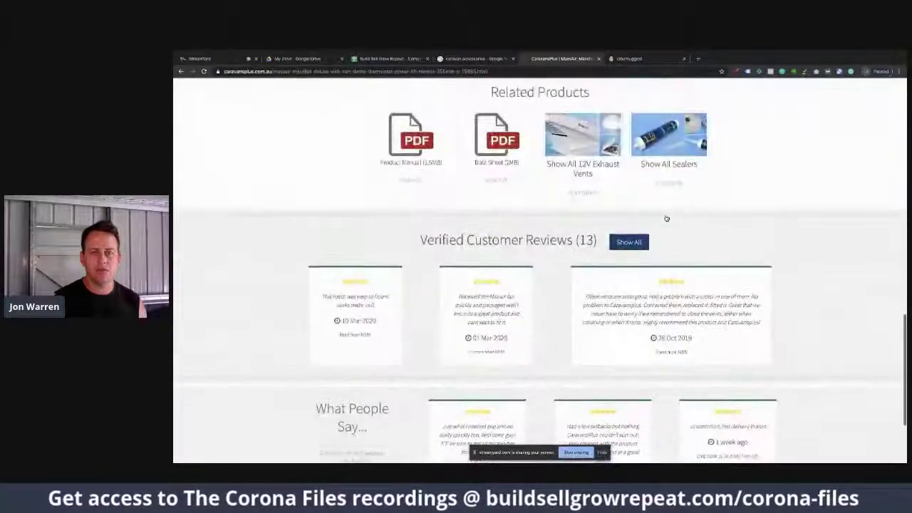
{"action": "scroll", "coordinate": [666, 218], "scroll_direction": "up", "scroll_amount": 10}
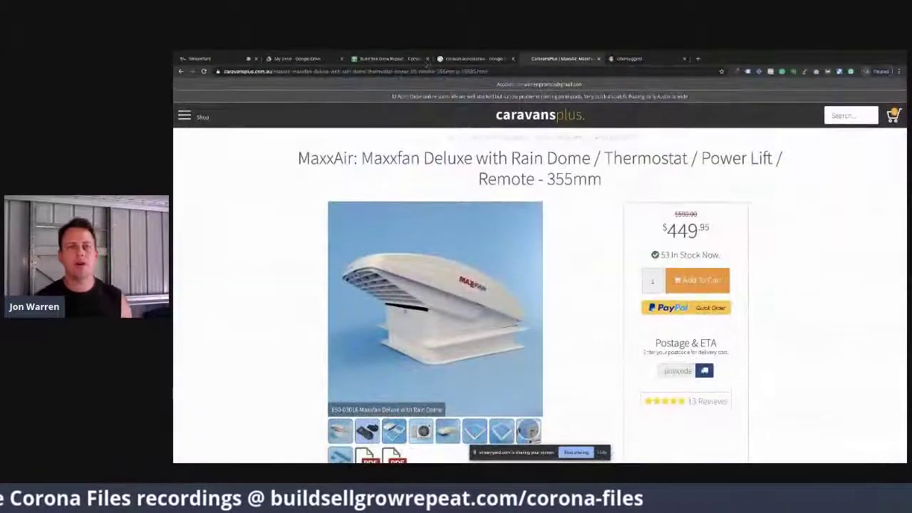
{"action": "left_click", "coordinate": [417, 59]}
{"action": "type", "text": "No bonuses or prem"}
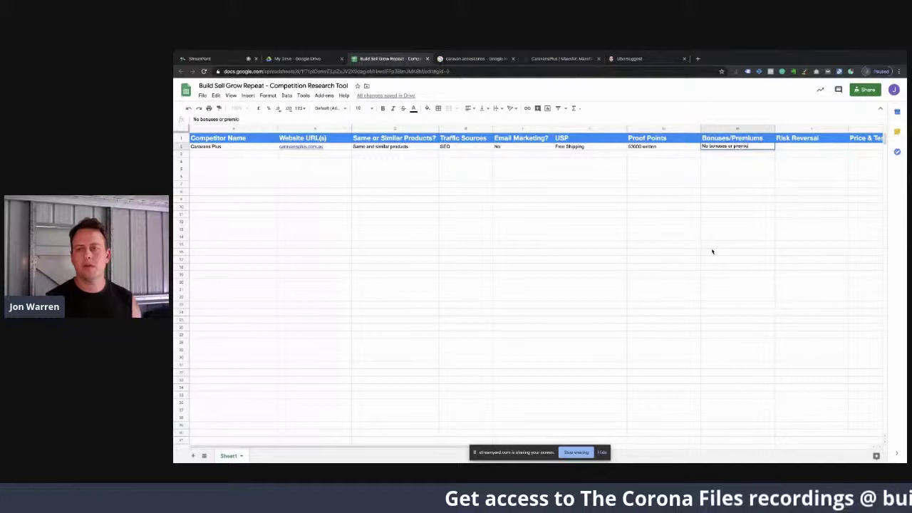
{"action": "type", "text": "iums"}
Step: Commit 'No bonuses or premiums' for Caravans Plus and return to the MaxxAir product page
{"action": "key", "text": "Tab"}
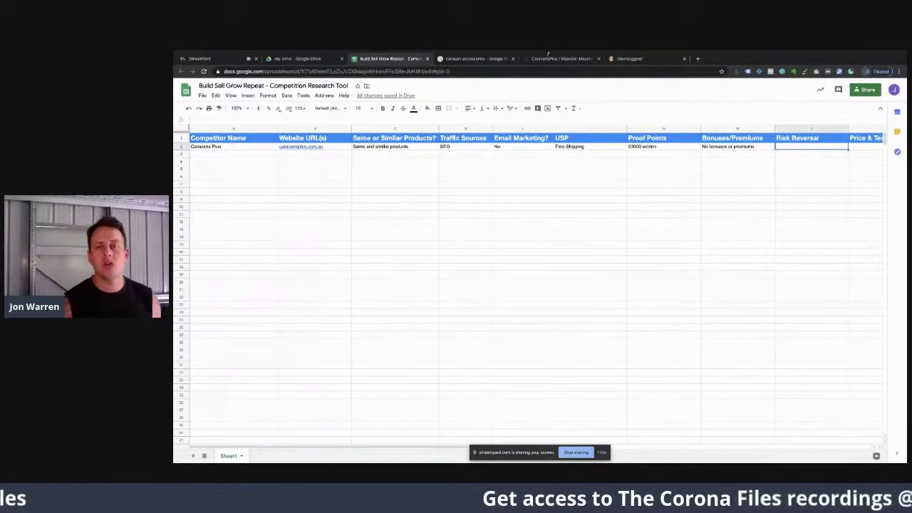
{"action": "left_click", "coordinate": [546, 59]}
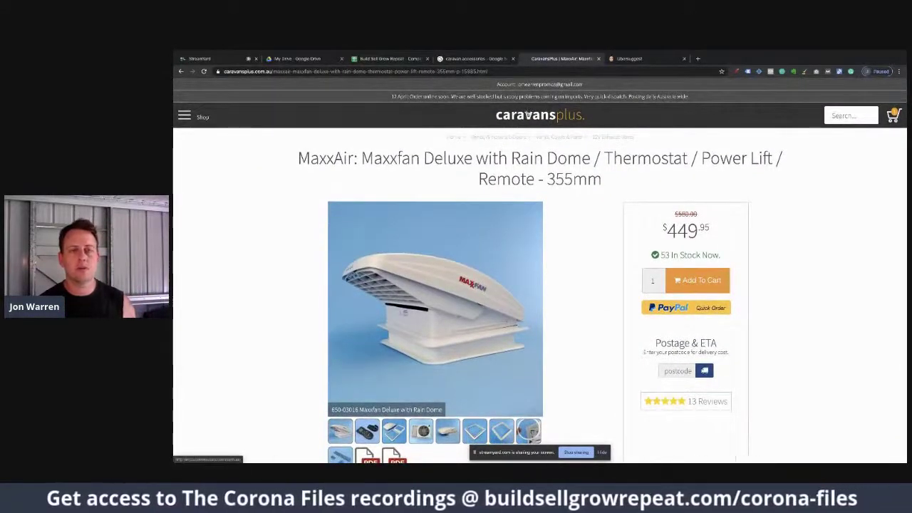
Step: Go to the Caravans Plus home page and scroll its guides, categories and top sellers to the footer
{"action": "left_click", "coordinate": [529, 114]}
{"action": "scroll", "coordinate": [614, 343], "scroll_direction": "down", "scroll_amount": 3}
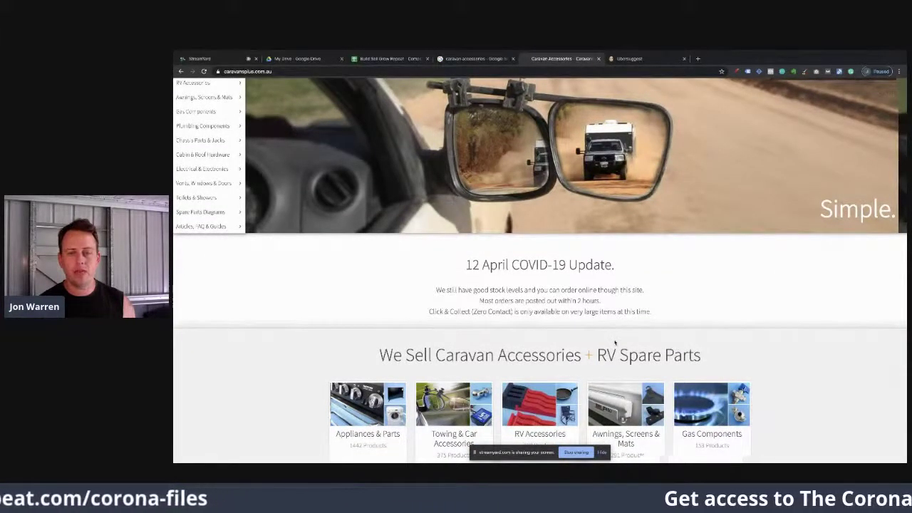
{"action": "scroll", "coordinate": [614, 343], "scroll_direction": "down", "scroll_amount": 7}
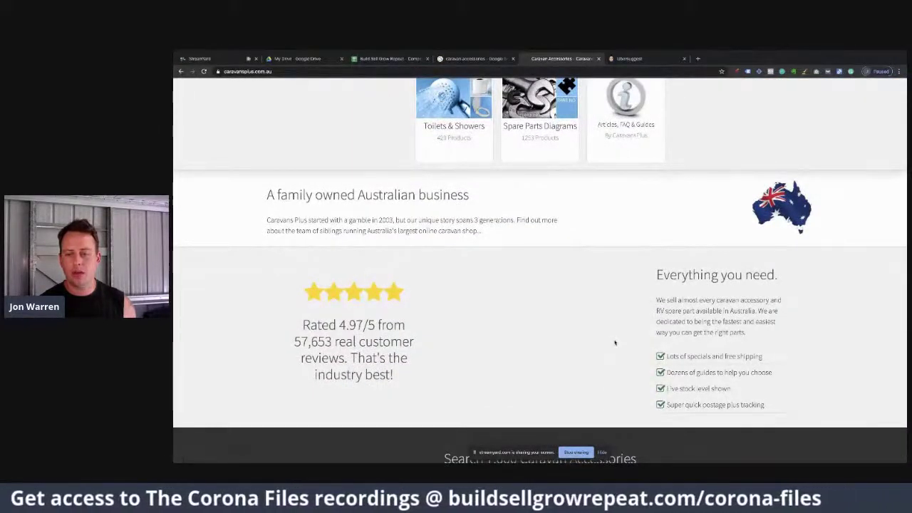
{"action": "scroll", "coordinate": [615, 343], "scroll_direction": "down", "scroll_amount": 3}
{"action": "scroll", "coordinate": [614, 342], "scroll_direction": "up", "scroll_amount": 2}
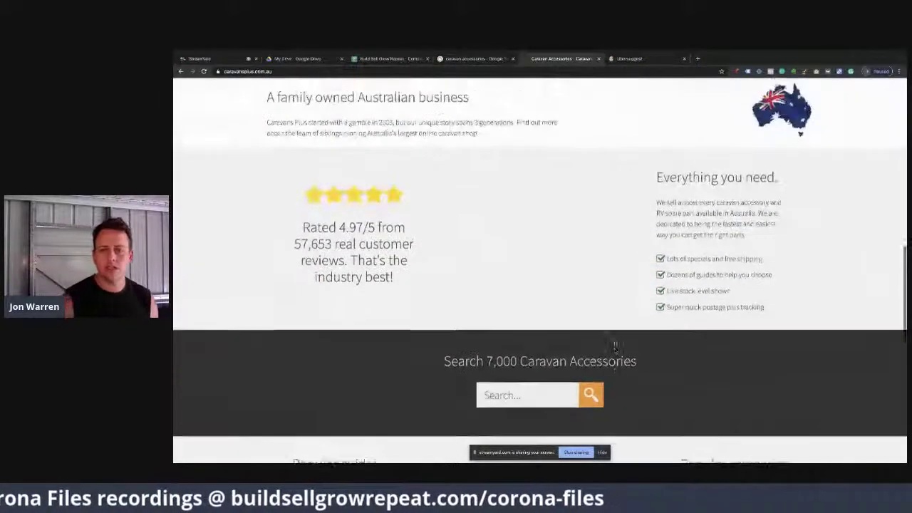
{"action": "scroll", "coordinate": [614, 347], "scroll_direction": "up", "scroll_amount": 2}
{"action": "scroll", "coordinate": [615, 343], "scroll_direction": "down", "scroll_amount": 4}
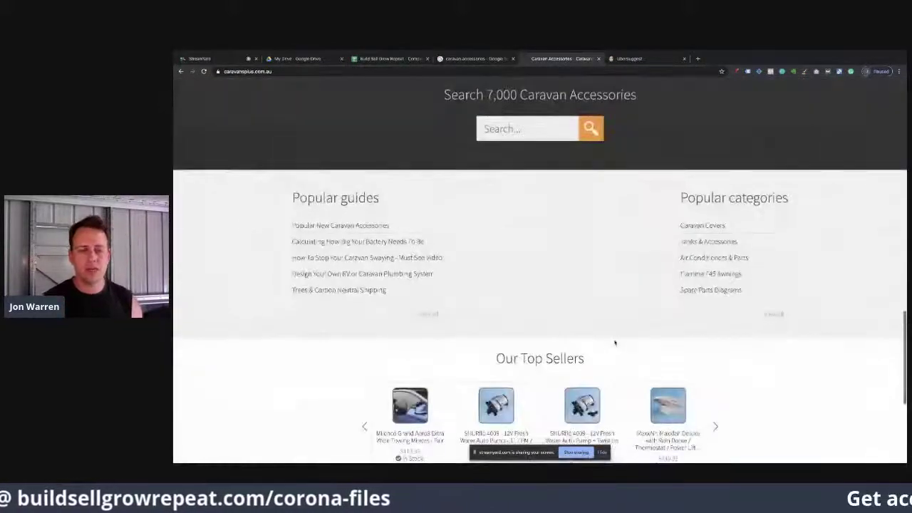
{"action": "scroll", "coordinate": [615, 343], "scroll_direction": "down", "scroll_amount": 4}
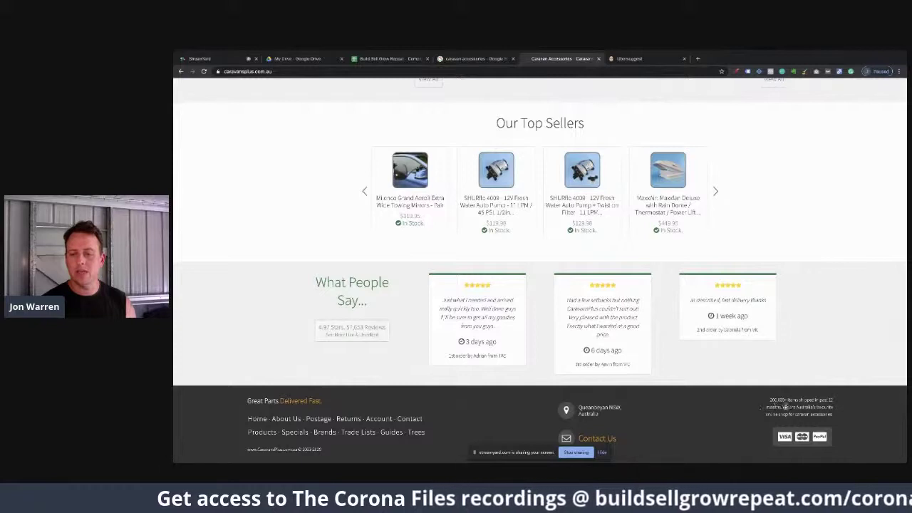
{"action": "left_click_drag", "start_coordinate": [770, 401], "coordinate": [782, 408]}
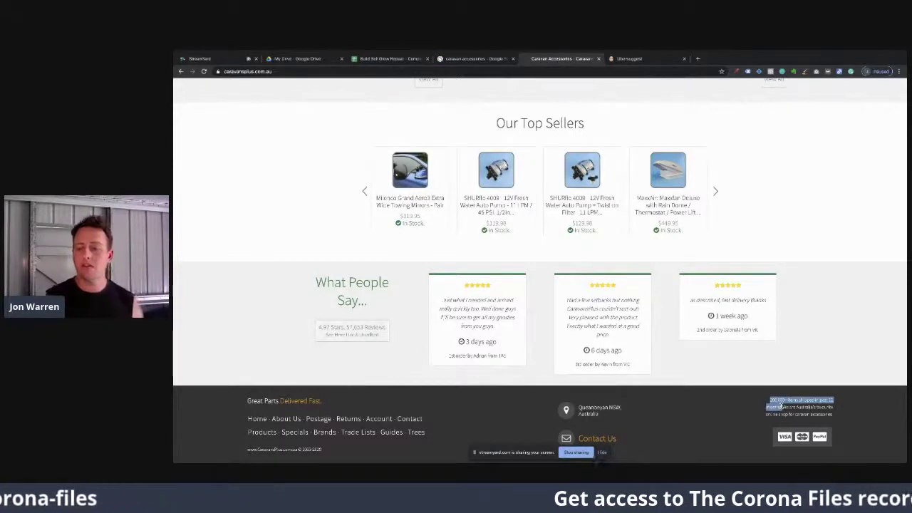
{"action": "left_click_drag", "start_coordinate": [781, 406], "coordinate": [833, 415]}
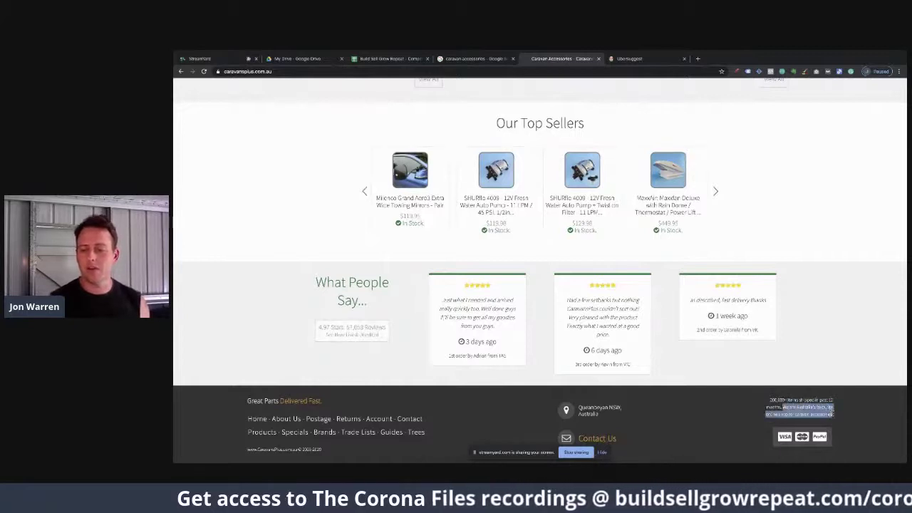
{"action": "left_click", "coordinate": [823, 414]}
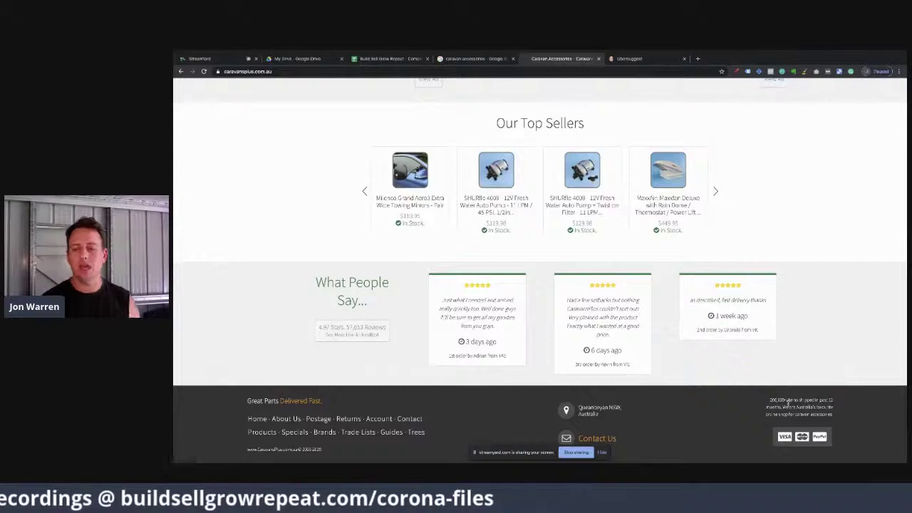
{"action": "left_click_drag", "start_coordinate": [768, 400], "coordinate": [782, 407]}
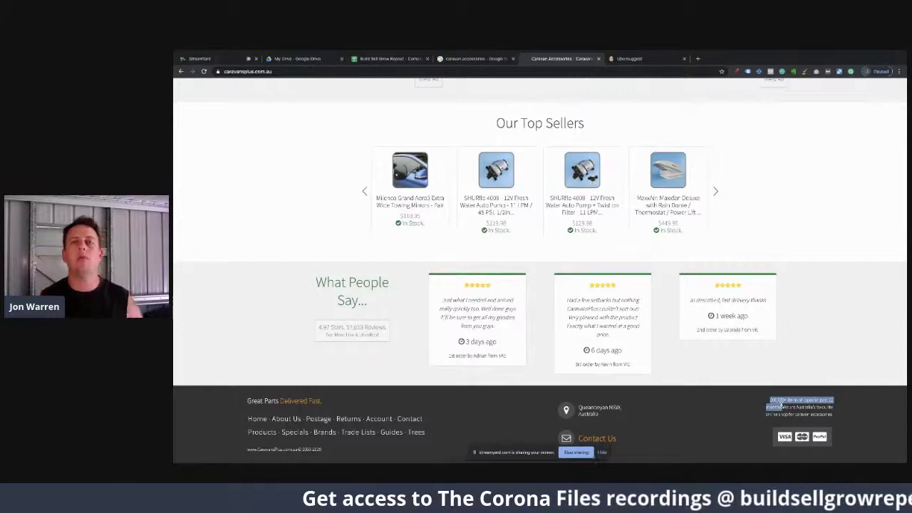
{"action": "left_click_drag", "start_coordinate": [781, 405], "coordinate": [833, 415]}
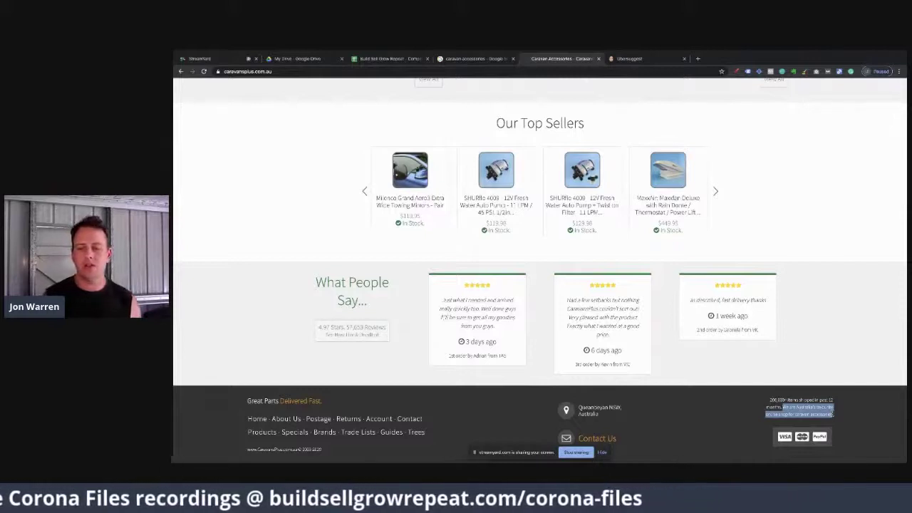
{"action": "left_click", "coordinate": [831, 412]}
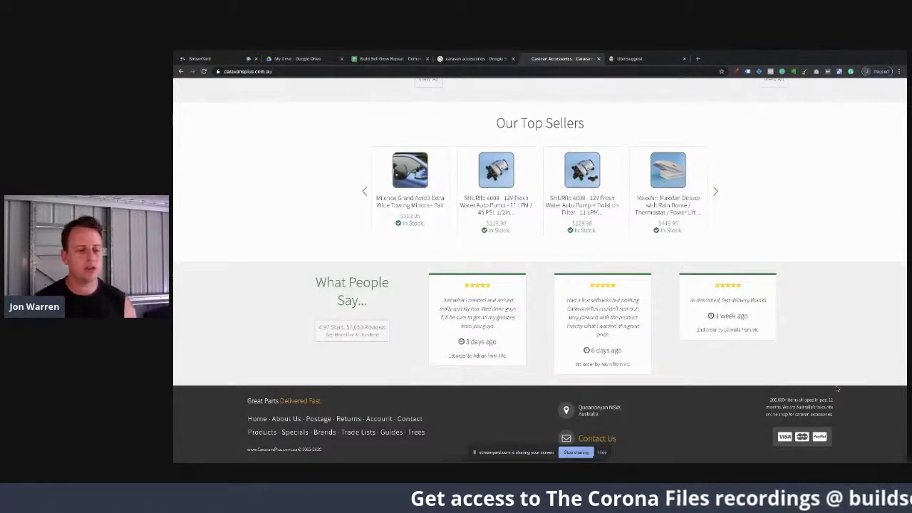
Step: Open the Returns Policy and highlight the accepted return reasons and 30-day change-of-mind period
{"action": "left_click", "coordinate": [347, 419]}
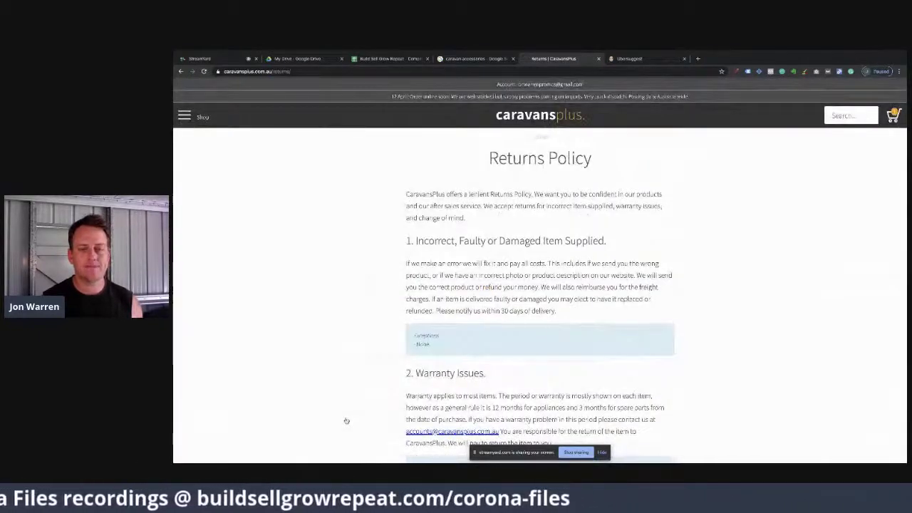
{"action": "scroll", "coordinate": [347, 420], "scroll_direction": "down", "scroll_amount": 1}
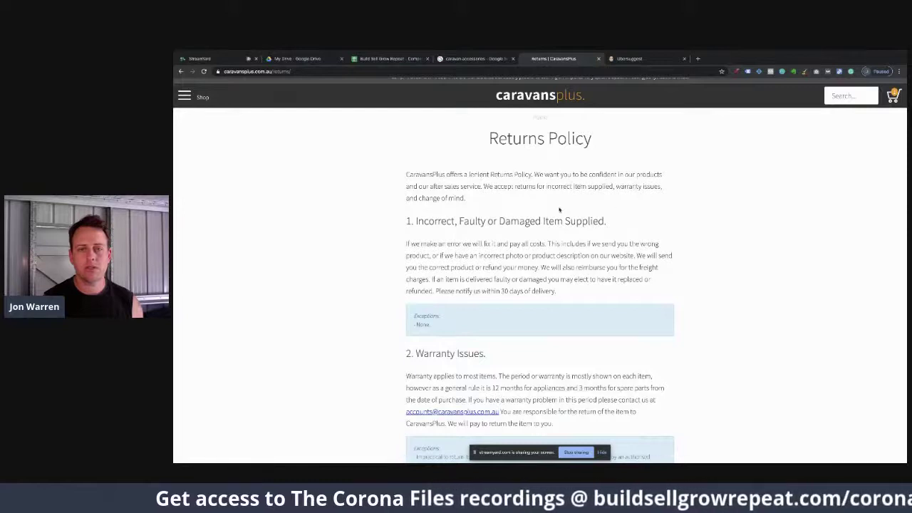
{"action": "left_click_drag", "start_coordinate": [483, 186], "coordinate": [503, 201]}
{"action": "scroll", "coordinate": [504, 201], "scroll_direction": "down", "scroll_amount": 2}
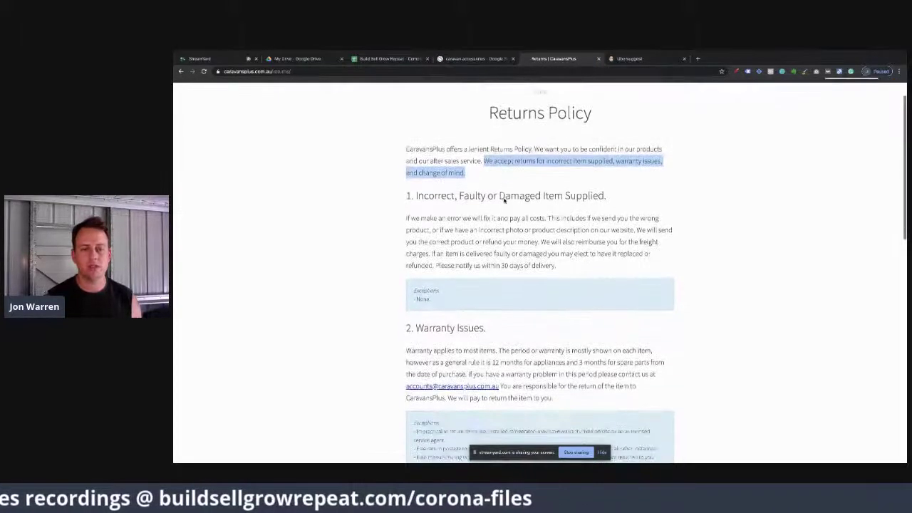
{"action": "scroll", "coordinate": [504, 201], "scroll_direction": "down", "scroll_amount": 4}
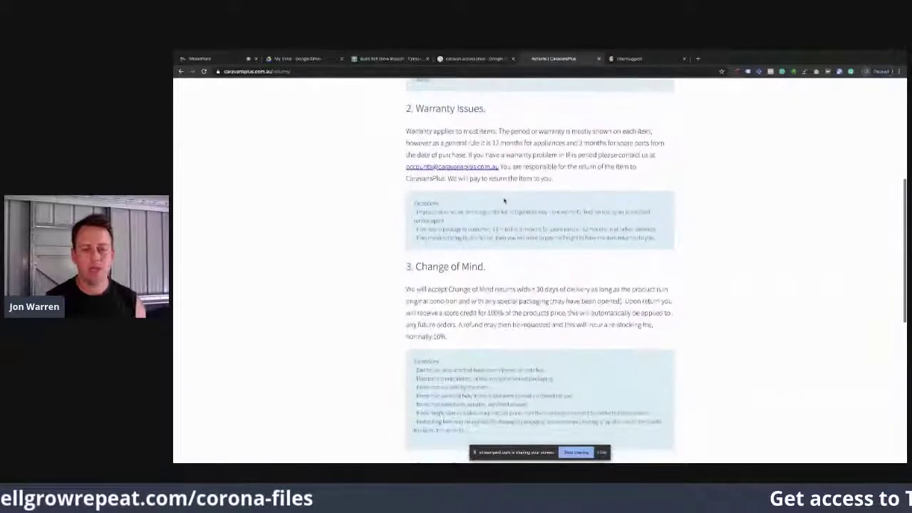
{"action": "left_click_drag", "start_coordinate": [536, 288], "coordinate": [569, 286]}
{"action": "left_click", "coordinate": [569, 286]}
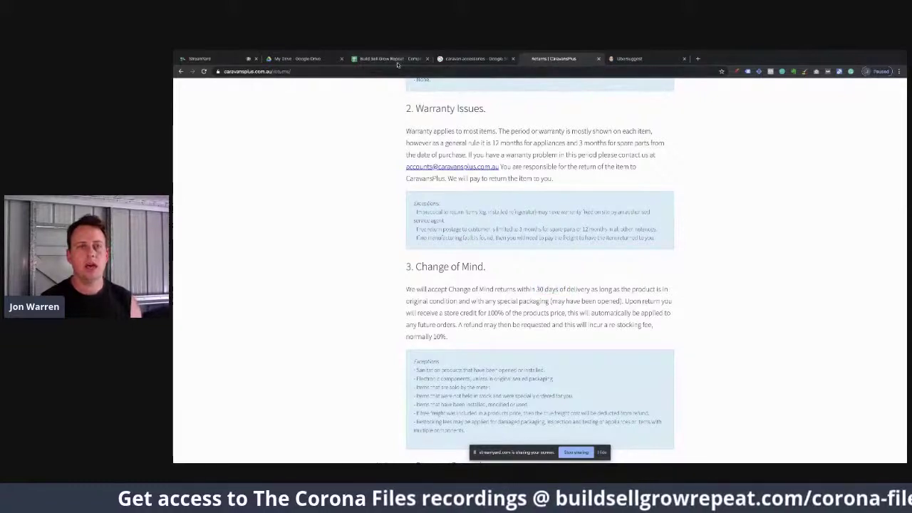
Step: Enter '30 day returns but not part of USP' under Risk Reversal, then return to the Returns Policy page
{"action": "left_click", "coordinate": [397, 62]}
{"action": "type", "text": "30 day returns"}
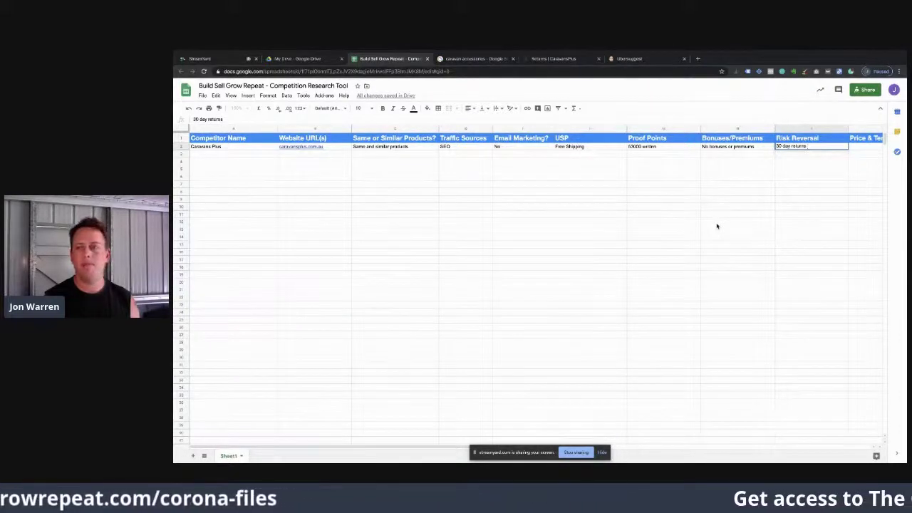
{"action": "type", "text": " but not pai"}
{"action": "type", "text": "t of USP"}
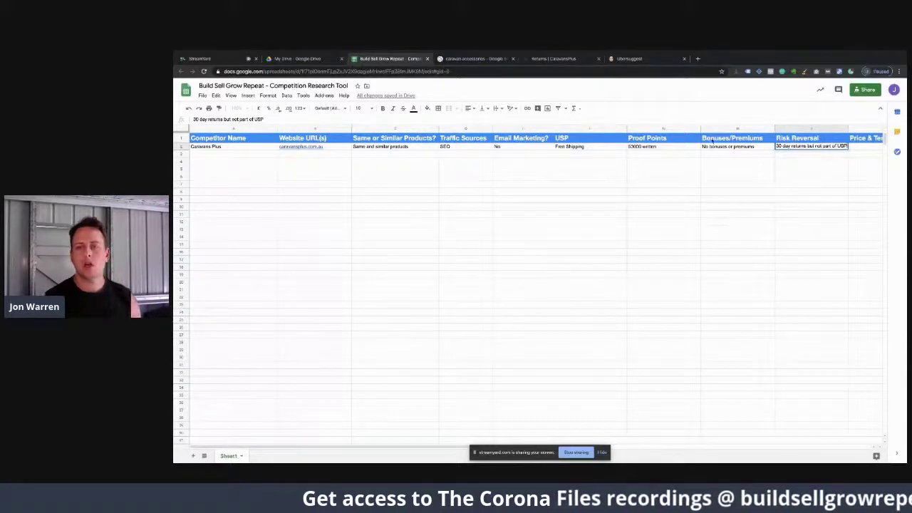
{"action": "left_click", "coordinate": [553, 59]}
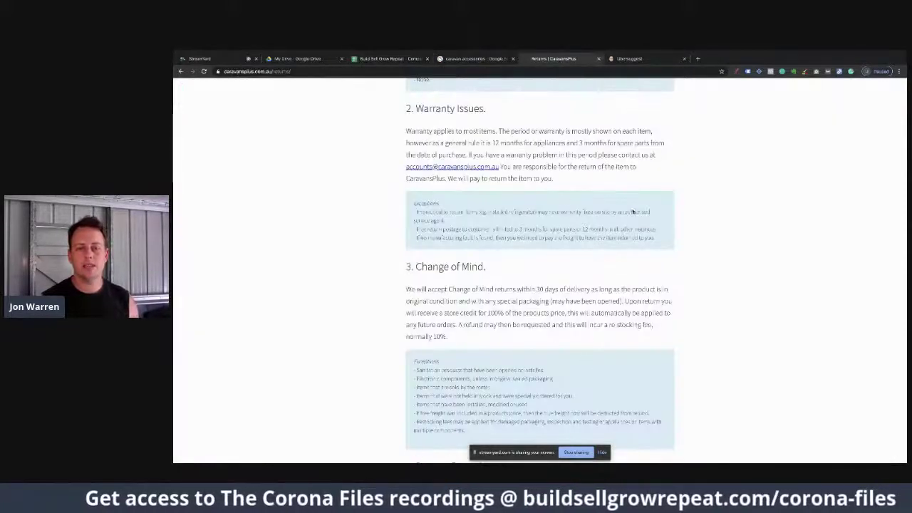
{"action": "scroll", "coordinate": [510, 324], "scroll_direction": "up", "scroll_amount": 5}
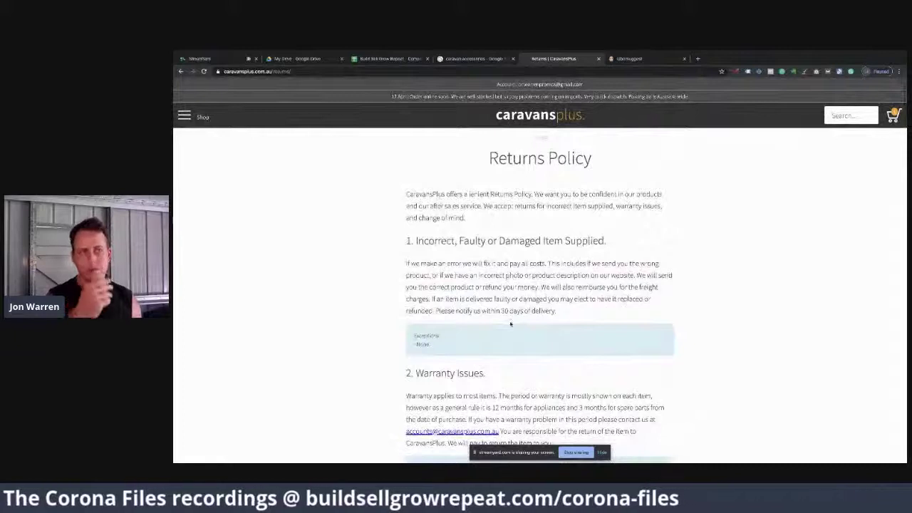
{"action": "left_click", "coordinate": [516, 117]}
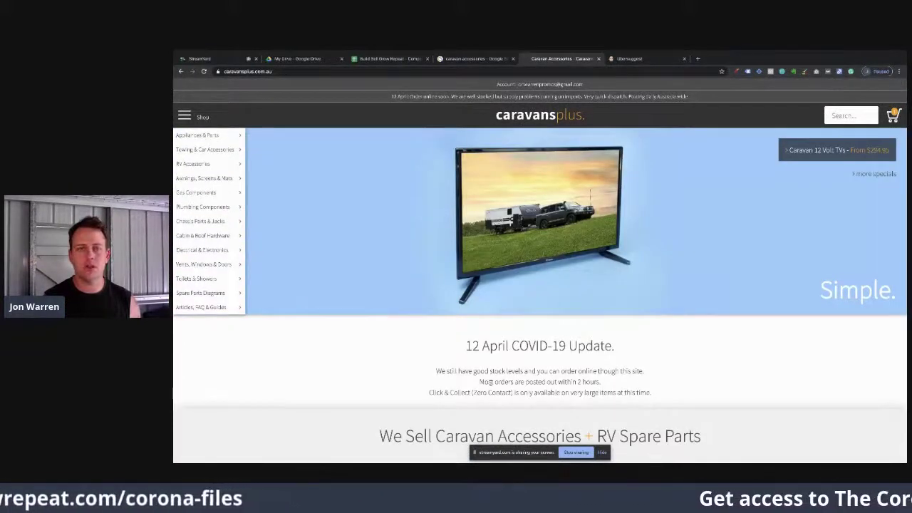
{"action": "scroll", "coordinate": [490, 383], "scroll_direction": "down", "scroll_amount": 10}
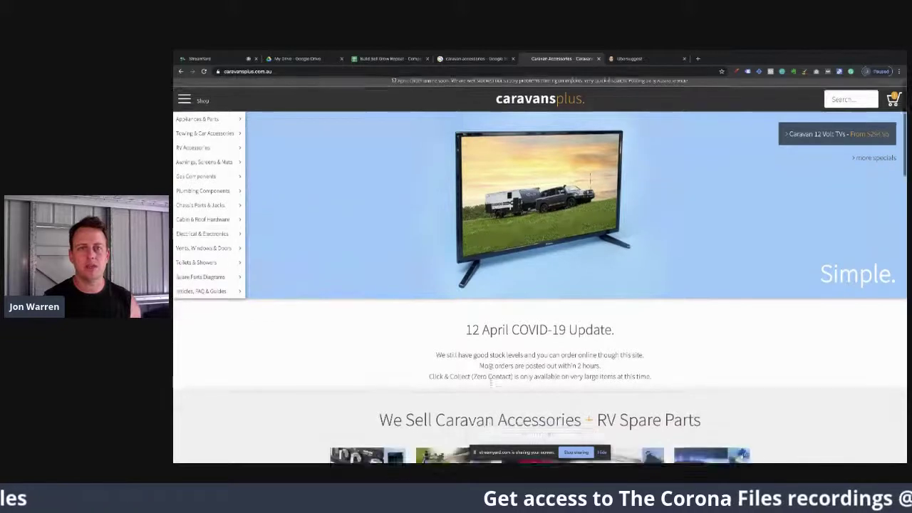
{"action": "scroll", "coordinate": [490, 386], "scroll_direction": "up", "scroll_amount": 1}
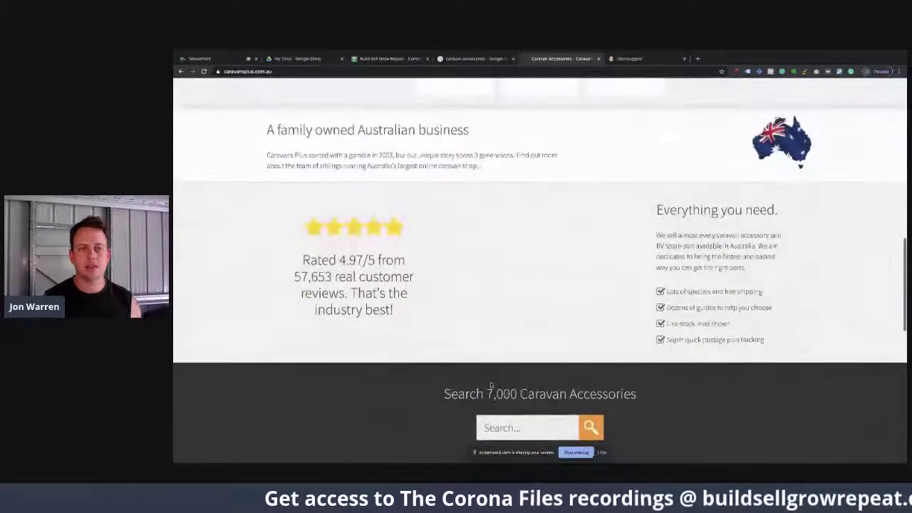
{"action": "scroll", "coordinate": [490, 386], "scroll_direction": "down", "scroll_amount": 9}
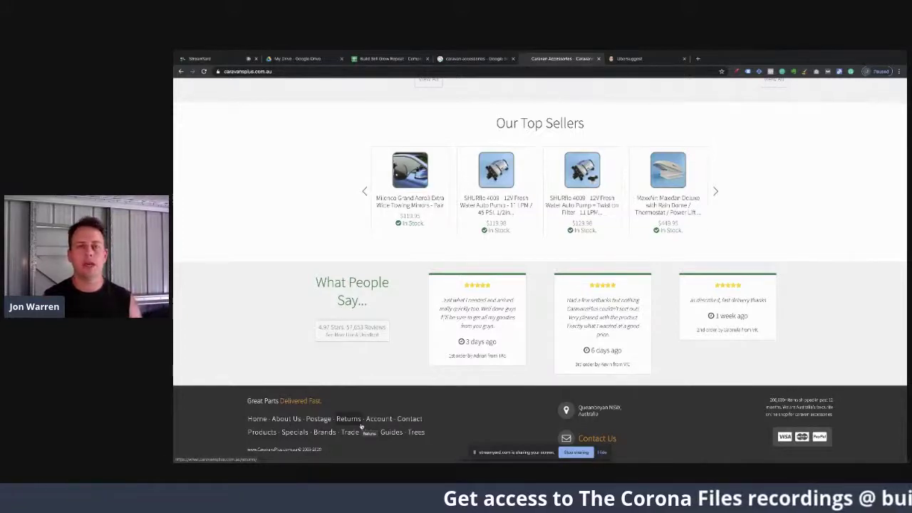
{"action": "scroll", "coordinate": [361, 426], "scroll_direction": "up", "scroll_amount": 15}
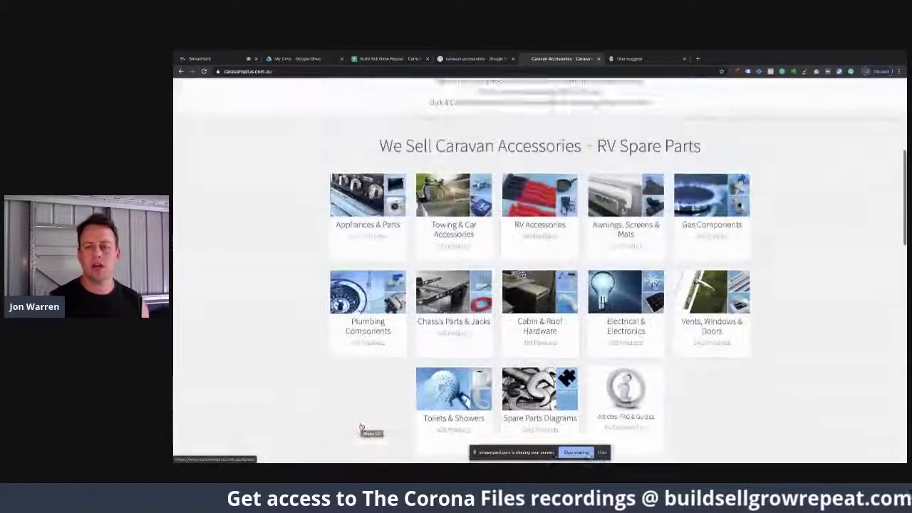
{"action": "scroll", "coordinate": [361, 426], "scroll_direction": "up", "scroll_amount": 2}
{"action": "scroll", "coordinate": [361, 426], "scroll_direction": "down", "scroll_amount": 5}
{"action": "scroll", "coordinate": [361, 426], "scroll_direction": "down", "scroll_amount": 2}
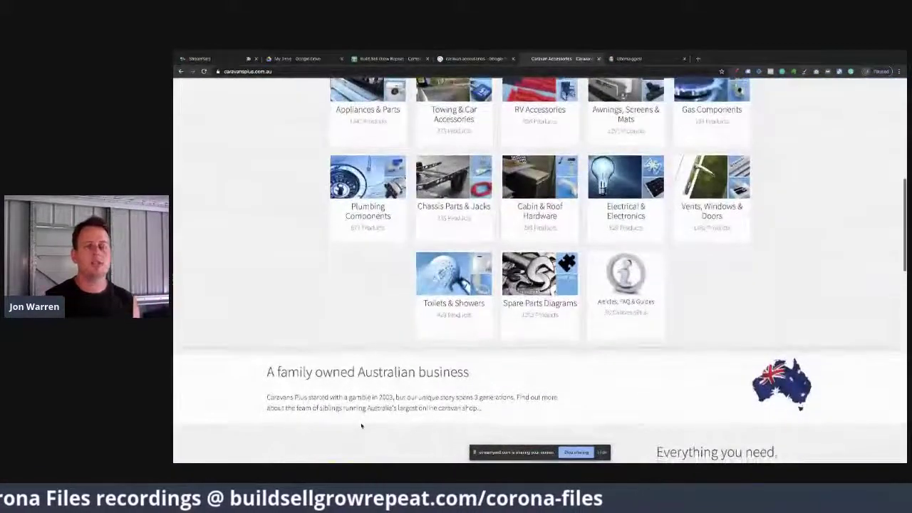
{"action": "scroll", "coordinate": [361, 426], "scroll_direction": "down", "scroll_amount": 2}
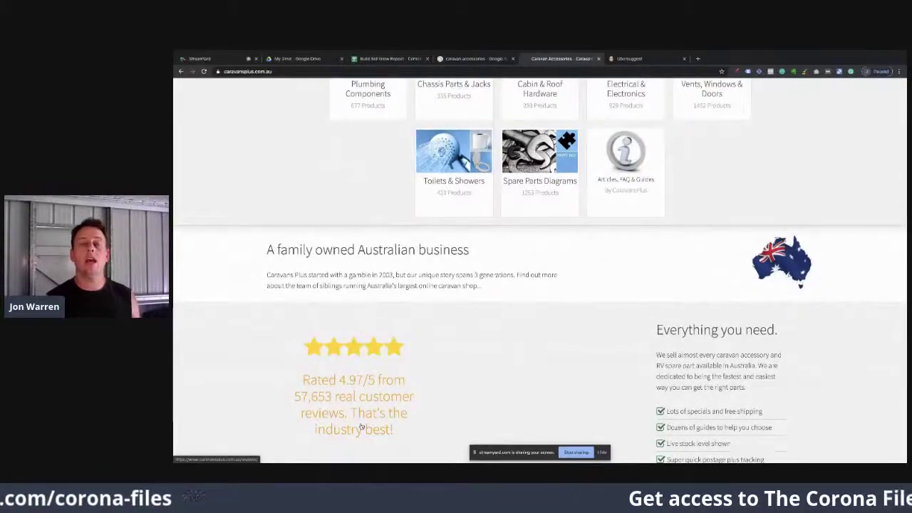
{"action": "scroll", "coordinate": [362, 426], "scroll_direction": "down", "scroll_amount": 2}
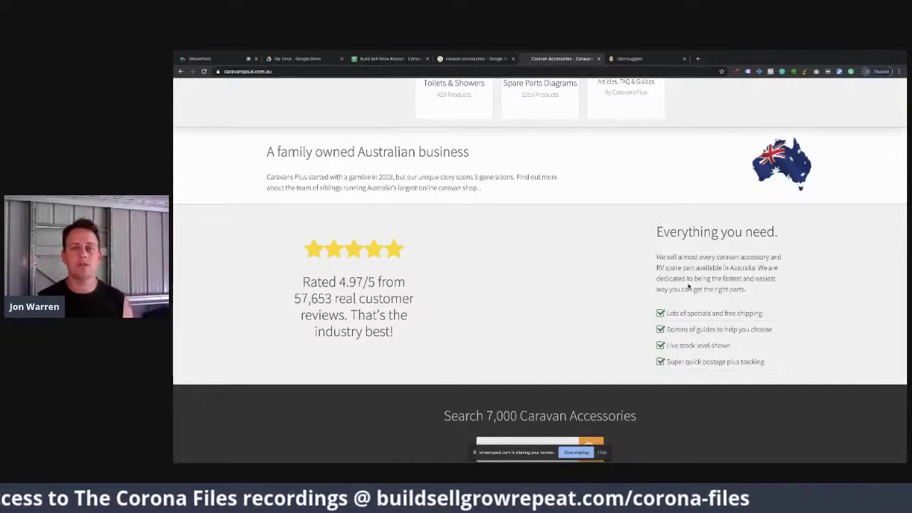
{"action": "scroll", "coordinate": [688, 286], "scroll_direction": "up", "scroll_amount": 15}
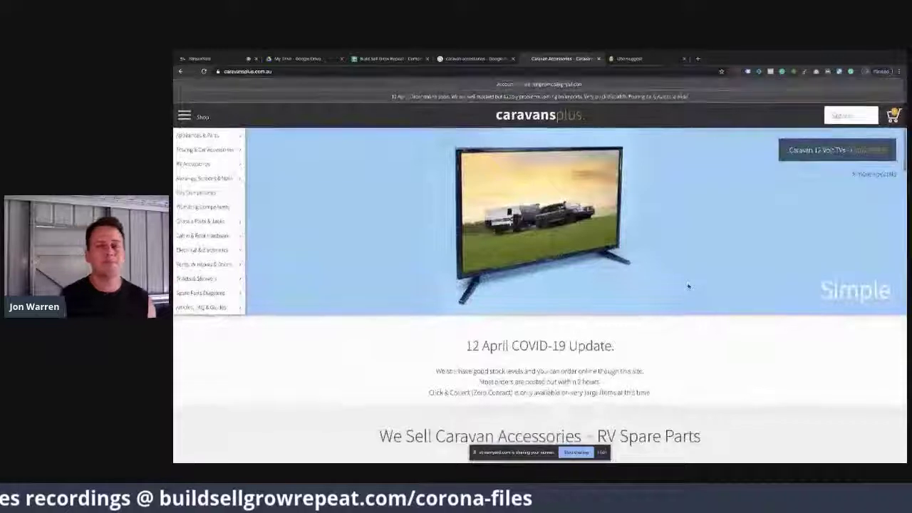
Step: Commit the Caravans Plus Risk Reversal entry and select the Hook cell in row 2
{"action": "left_click", "coordinate": [386, 59]}
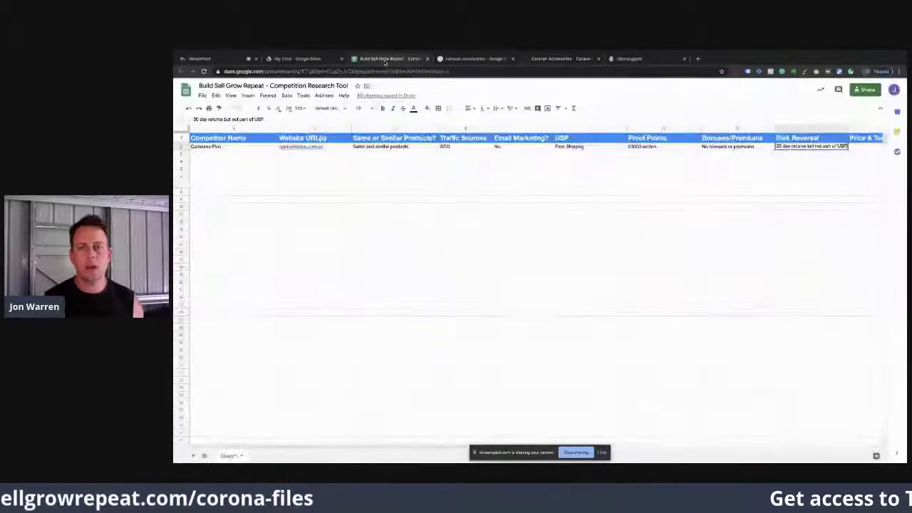
{"action": "scroll", "coordinate": [763, 201], "scroll_direction": "right", "scroll_amount": 3}
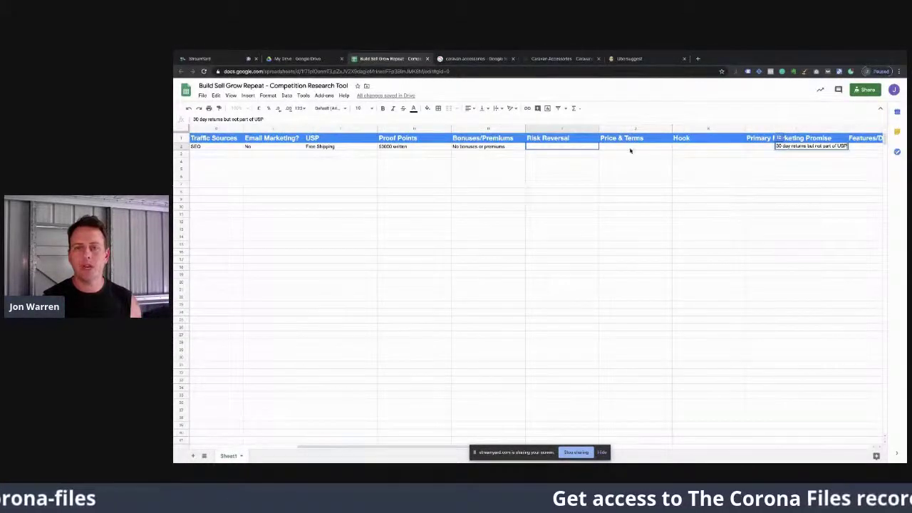
{"action": "key", "text": "Tab"}
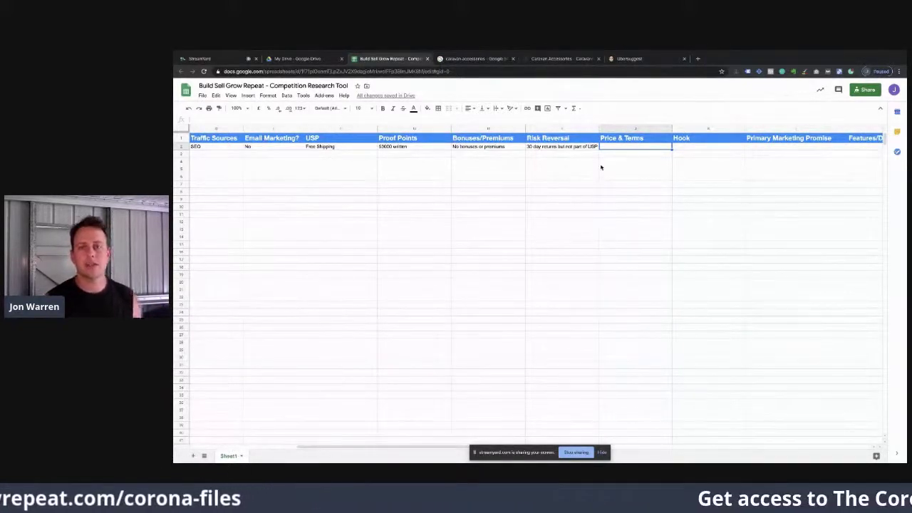
{"action": "left_click", "coordinate": [691, 147]}
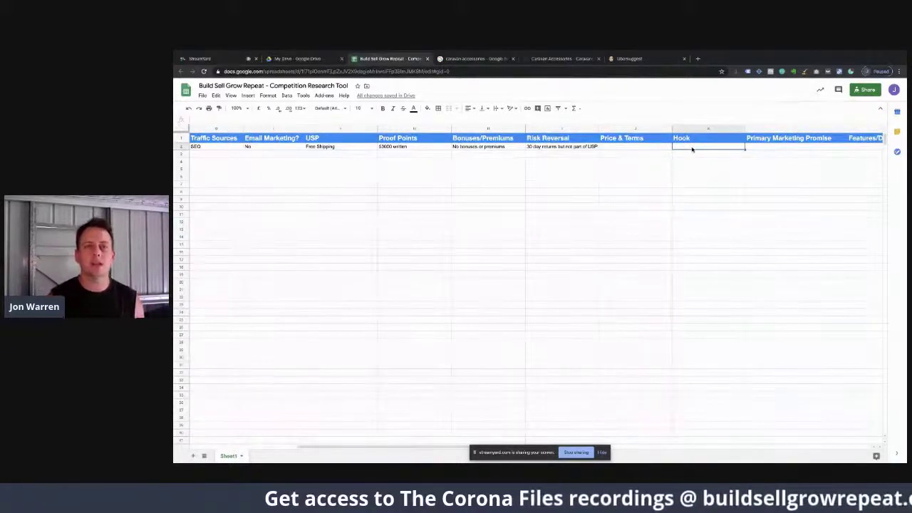
Step: Check the site's footer tagline and enter 'Great parts delivered fast' as the Caravans Plus Hook
{"action": "left_click", "coordinate": [545, 58]}
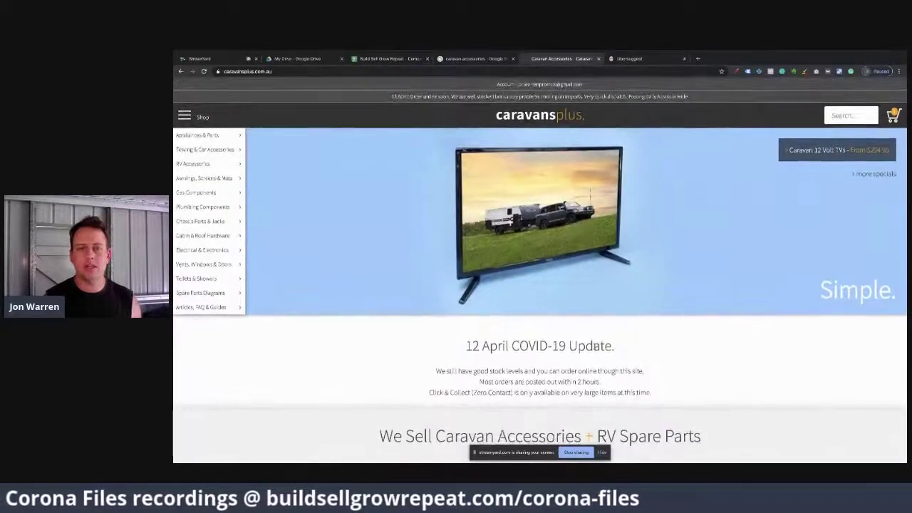
{"action": "scroll", "coordinate": [595, 349], "scroll_direction": "down", "scroll_amount": 5}
{"action": "scroll", "coordinate": [594, 349], "scroll_direction": "down", "scroll_amount": 10}
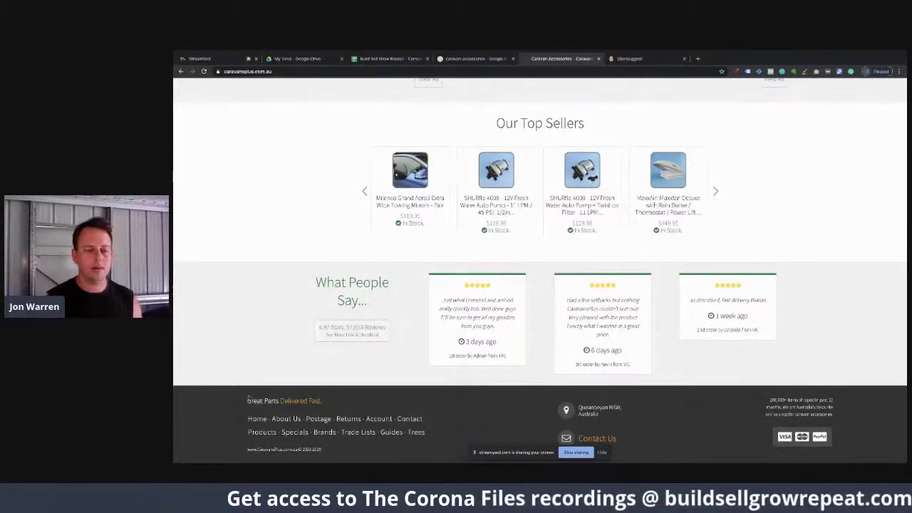
{"action": "left_click", "coordinate": [385, 58]}
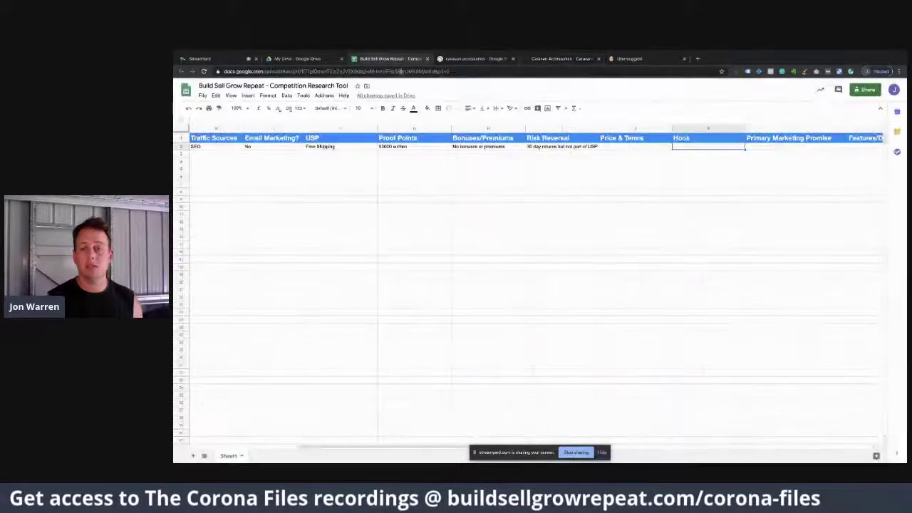
{"action": "type", "text": "Great par"}
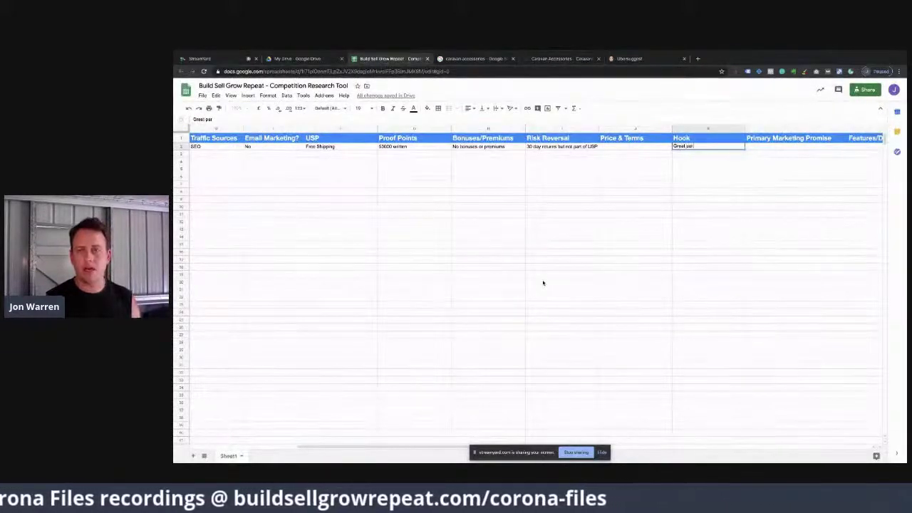
{"action": "type", "text": "ts delivered"}
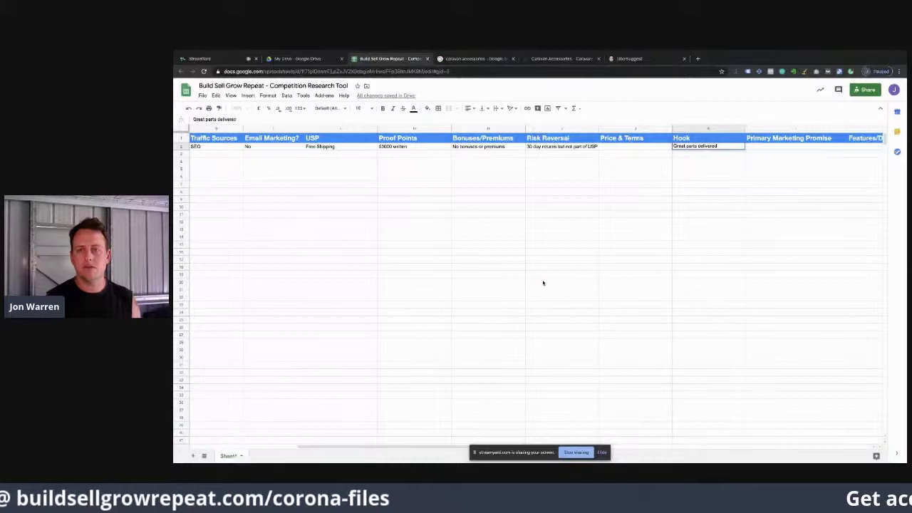
{"action": "type", "text": " fast"}
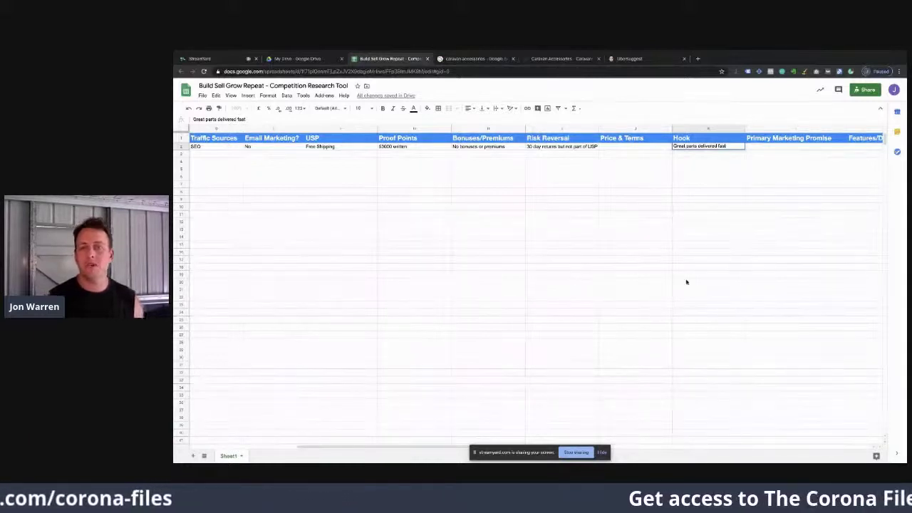
{"action": "left_click", "coordinate": [772, 147]}
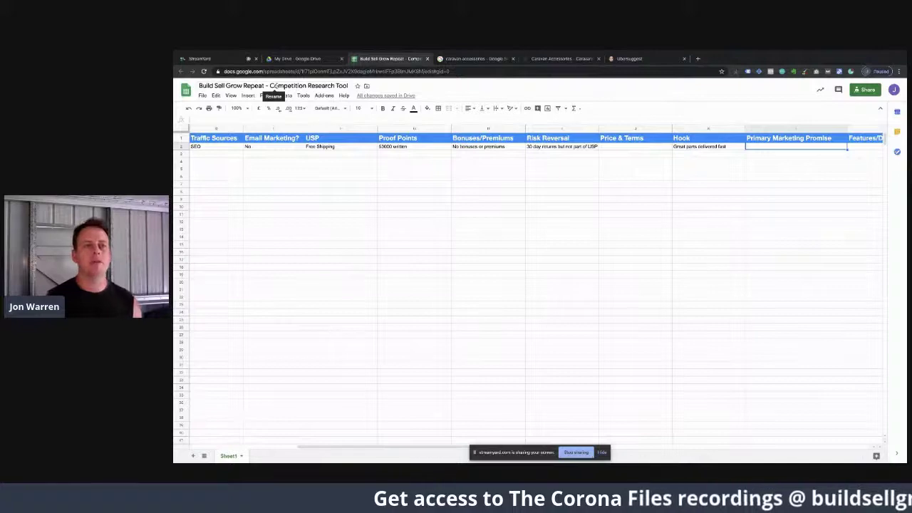
Step: Scroll the Caravans Plus homepage to the 'Rated 4.97/5' section from 57,653 reviews
{"action": "left_click", "coordinate": [563, 58]}
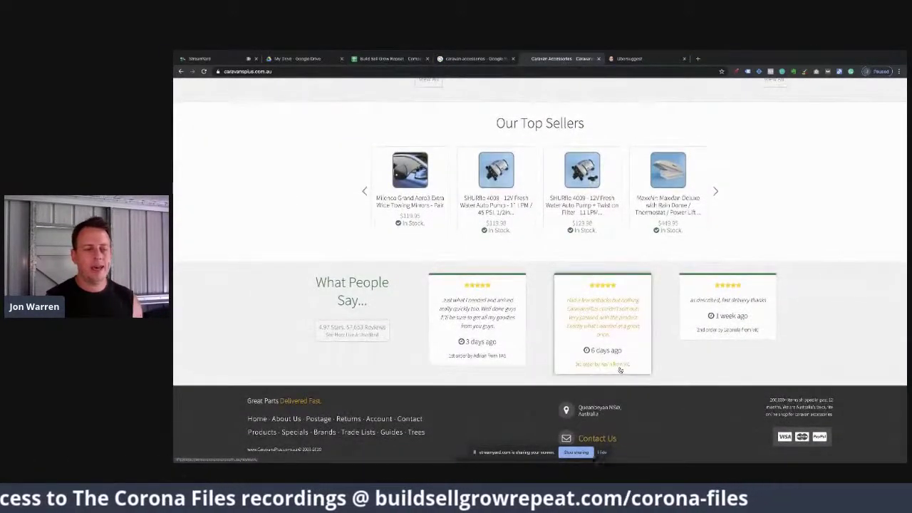
{"action": "scroll", "coordinate": [620, 370], "scroll_direction": "up", "scroll_amount": 8}
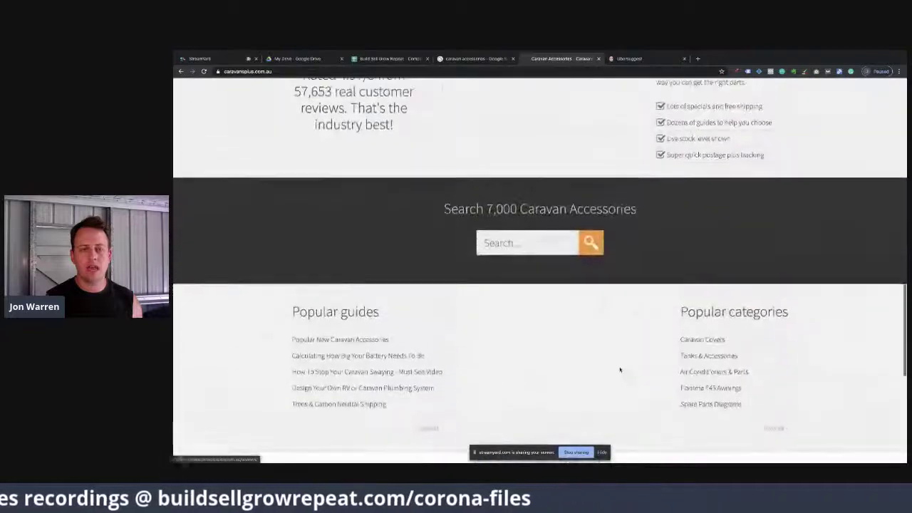
{"action": "scroll", "coordinate": [620, 369], "scroll_direction": "up", "scroll_amount": 3}
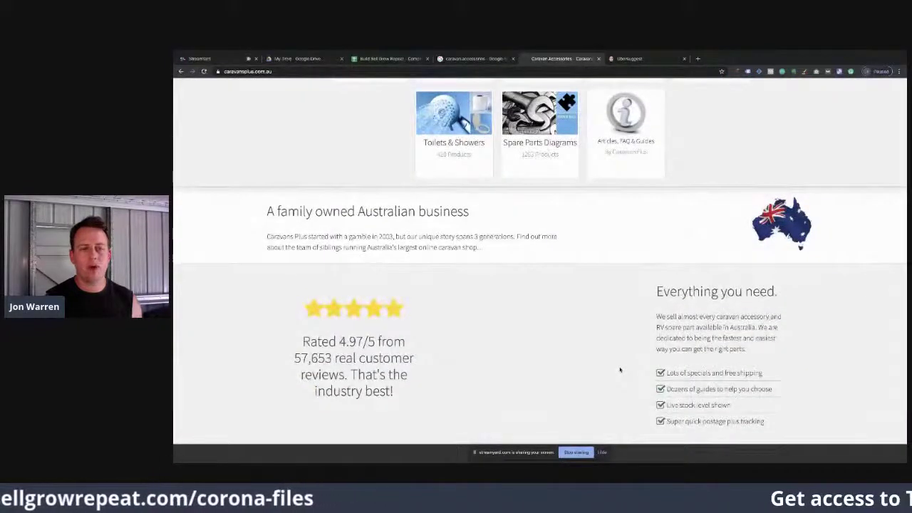
{"action": "scroll", "coordinate": [620, 370], "scroll_direction": "down", "scroll_amount": 1}
{"action": "scroll", "coordinate": [620, 370], "scroll_direction": "down", "scroll_amount": 1}
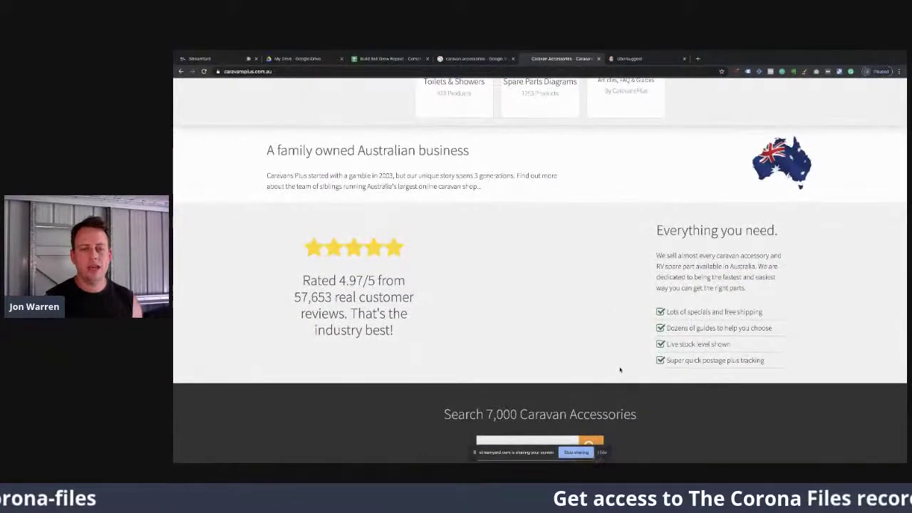
{"action": "scroll", "coordinate": [620, 369], "scroll_direction": "up", "scroll_amount": 15}
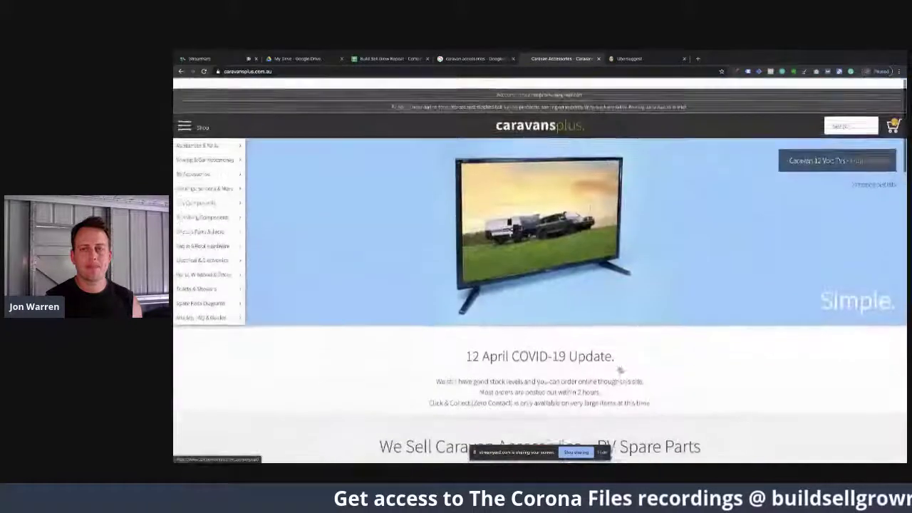
{"action": "scroll", "coordinate": [620, 370], "scroll_direction": "down", "scroll_amount": 15}
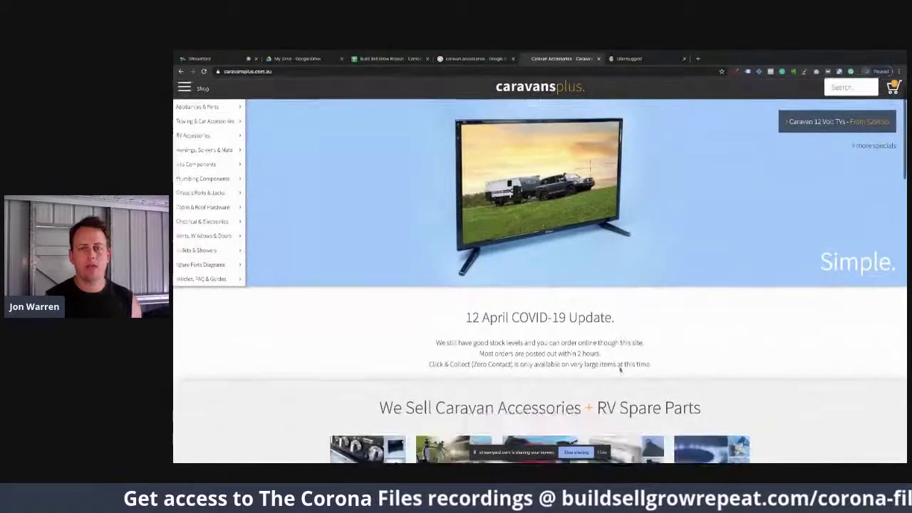
{"action": "scroll", "coordinate": [620, 370], "scroll_direction": "up", "scroll_amount": 3}
{"action": "scroll", "coordinate": [620, 369], "scroll_direction": "down", "scroll_amount": 1}
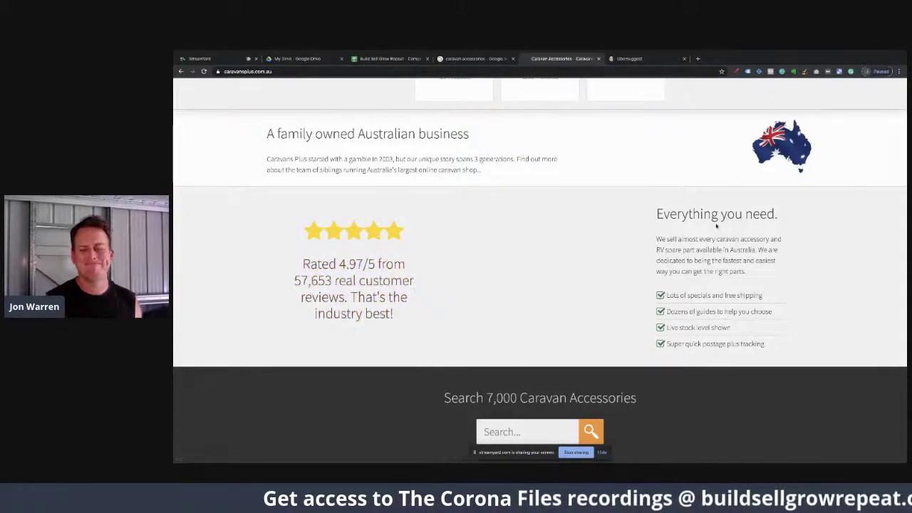
{"action": "scroll", "coordinate": [485, 285], "scroll_direction": "down", "scroll_amount": 1}
{"action": "scroll", "coordinate": [485, 287], "scroll_direction": "up", "scroll_amount": 2}
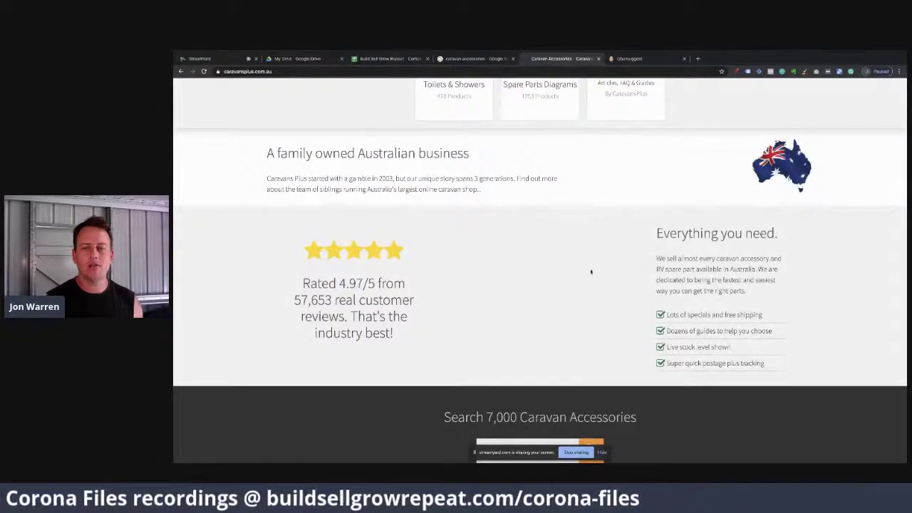
Step: Enter 'Trust with tonnes of reviews.' as the Primary Marketing Promise and move to Features/Deliverables
{"action": "left_click", "coordinate": [388, 59]}
{"action": "type", "text": "Trust lo"}
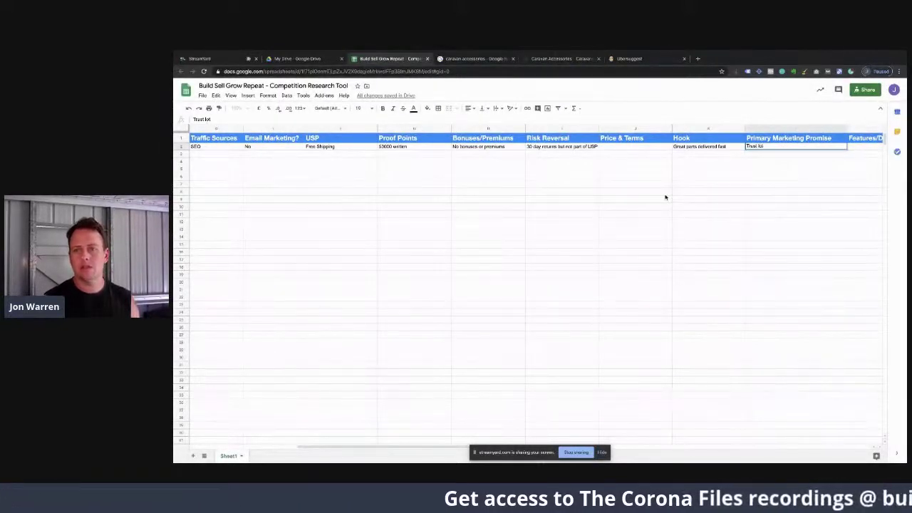
{"action": "type", "text": "with lowes"}
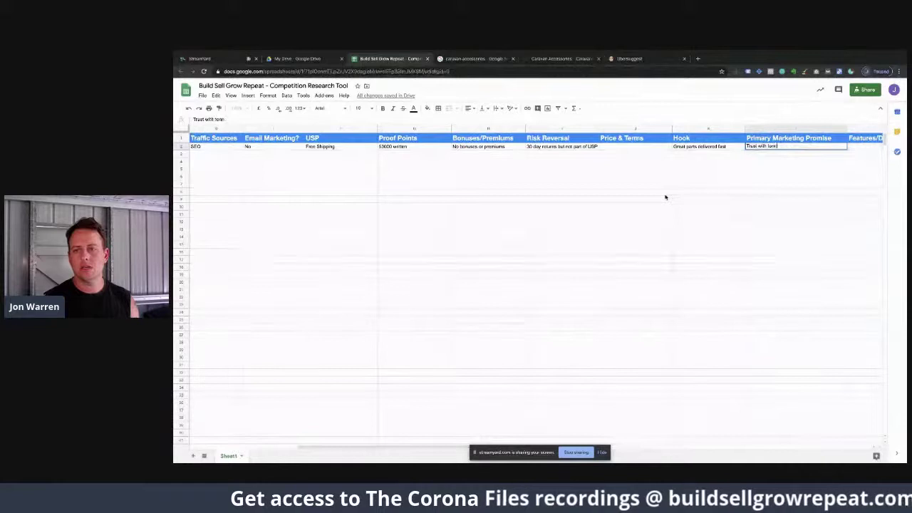
{"action": "type", "text": " of"}
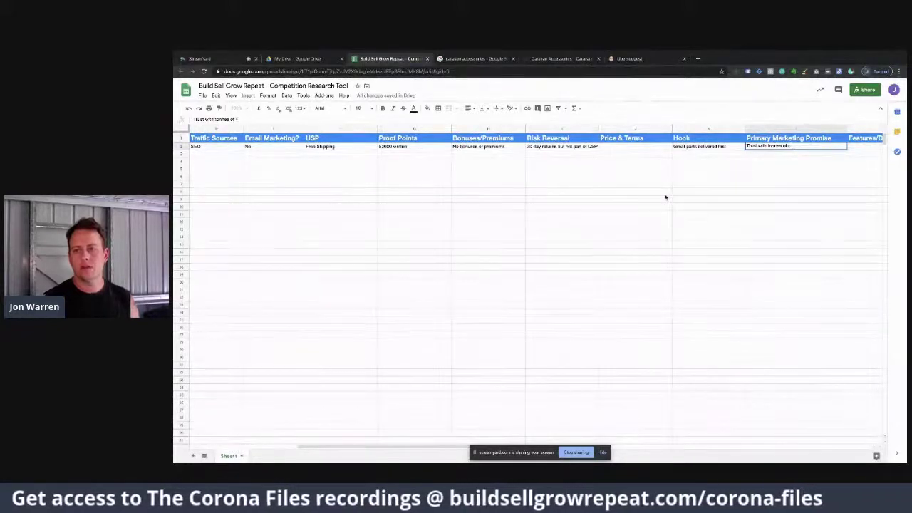
{"action": "type", "text": " reviews."}
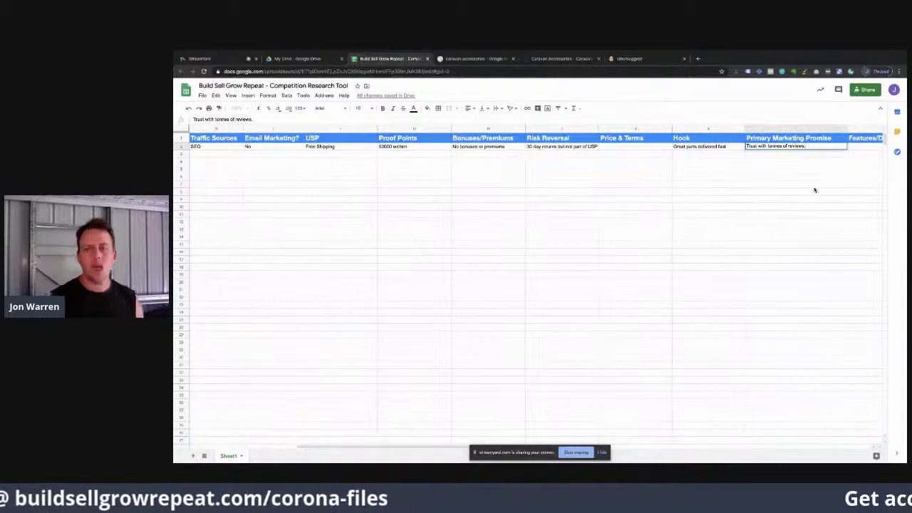
{"action": "scroll", "coordinate": [825, 189], "scroll_direction": "right", "scroll_amount": 2}
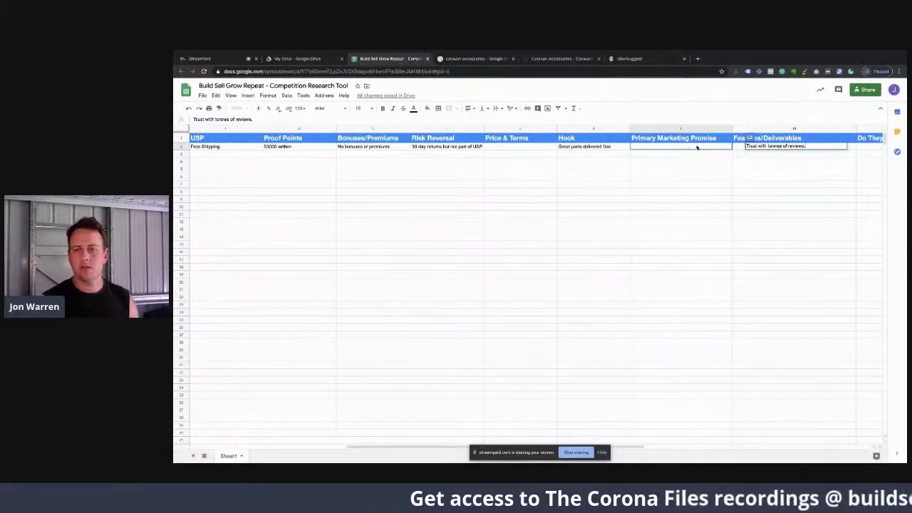
{"action": "left_click", "coordinate": [752, 149]}
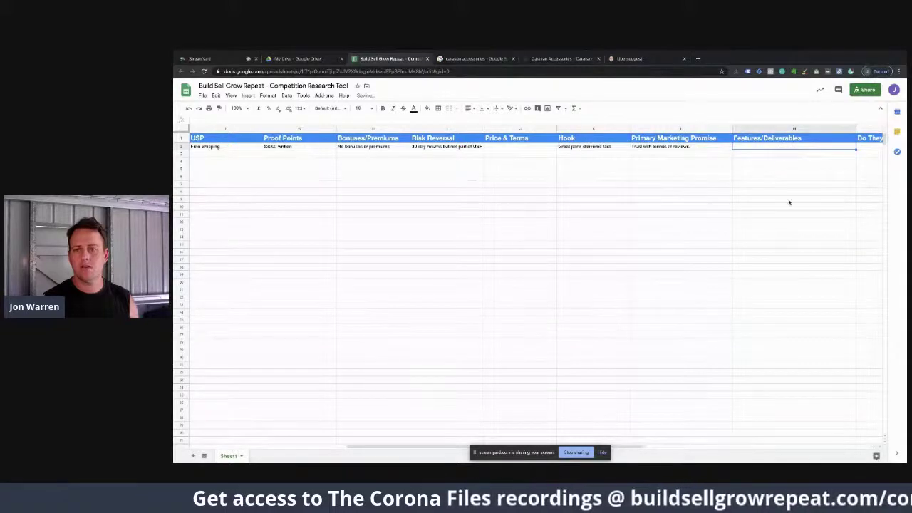
{"action": "scroll", "coordinate": [788, 202], "scroll_direction": "right", "scroll_amount": 3}
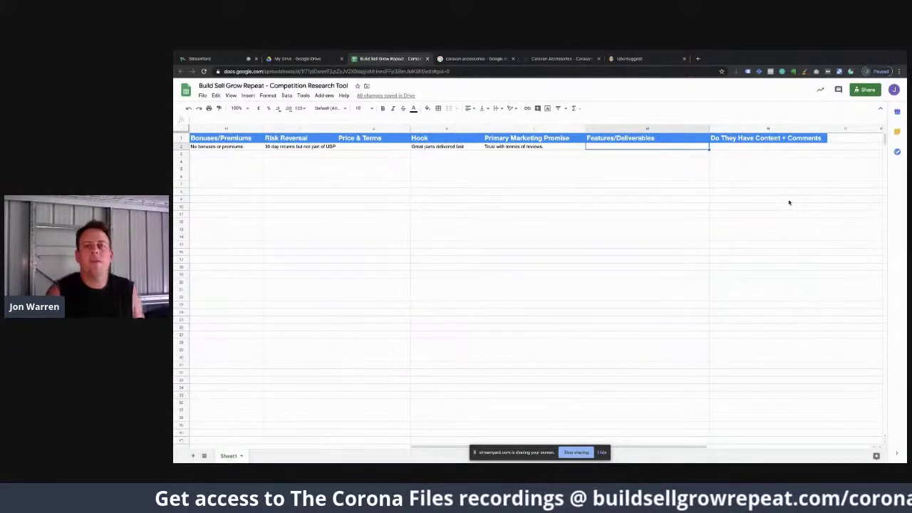
Step: Browse the Caravans Plus category menus, then select the Do They Have Content + Comments cell
{"action": "left_click", "coordinate": [567, 60]}
{"action": "scroll", "coordinate": [599, 335], "scroll_direction": "up", "scroll_amount": 10}
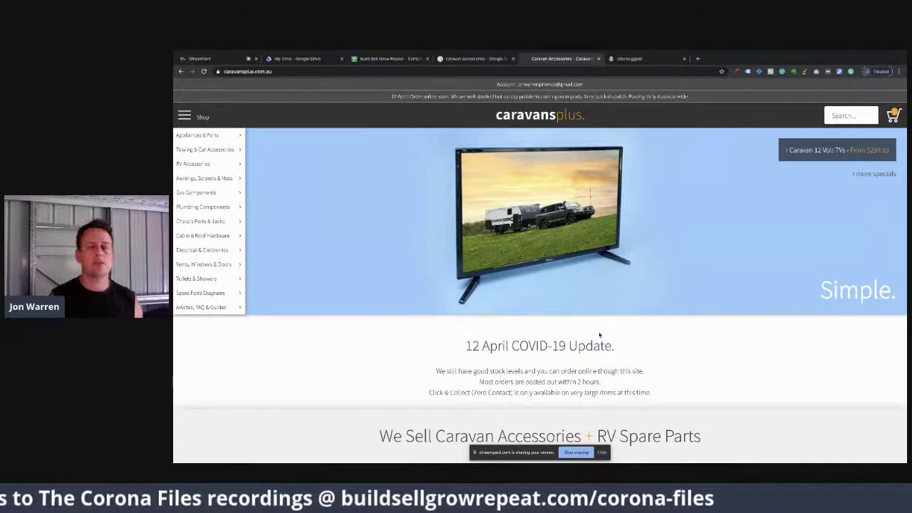
{"action": "mouse_move", "coordinate": [191, 162]}
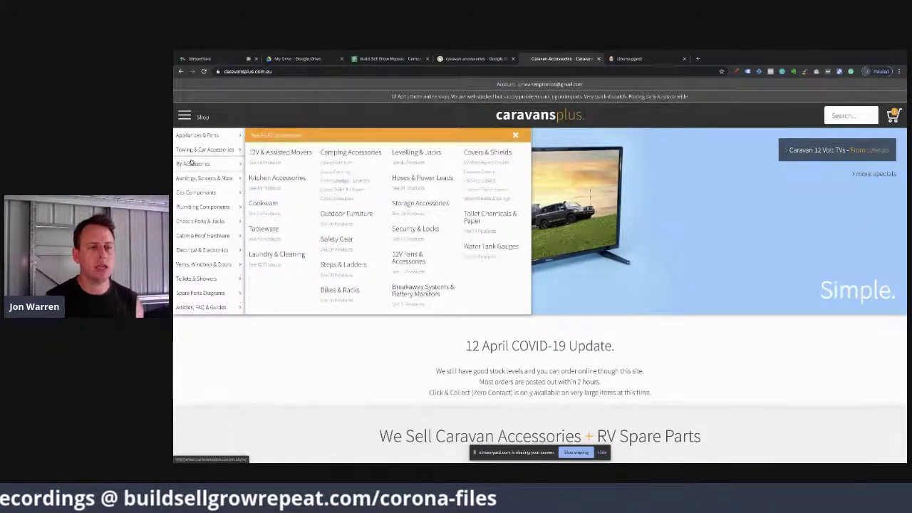
{"action": "mouse_move", "coordinate": [196, 135]}
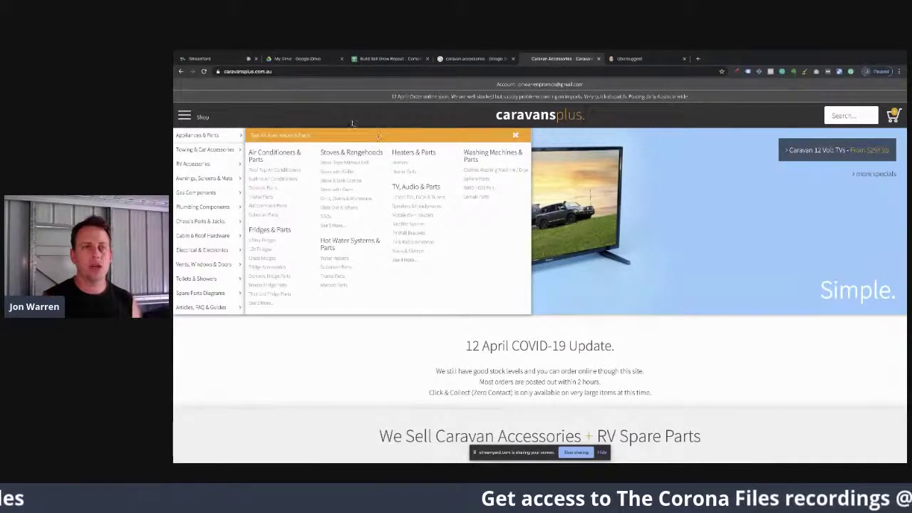
{"action": "left_click", "coordinate": [385, 58]}
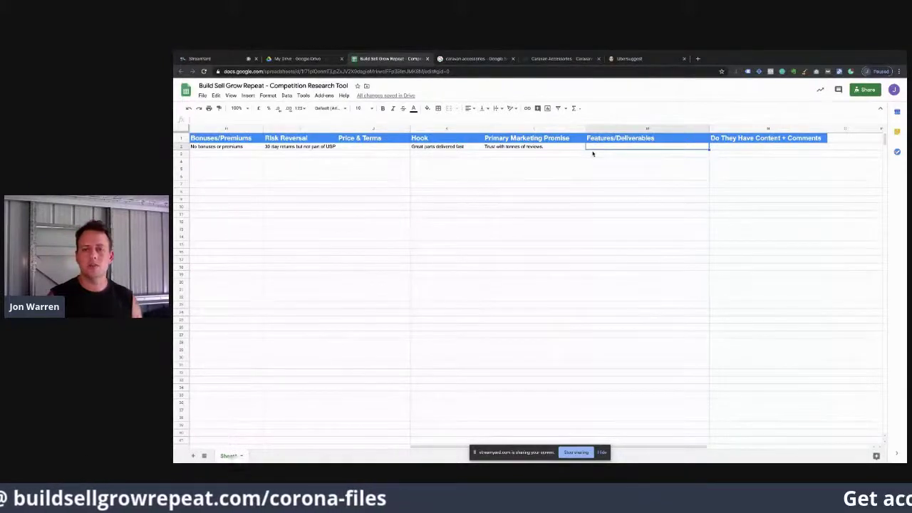
{"action": "left_click", "coordinate": [726, 147]}
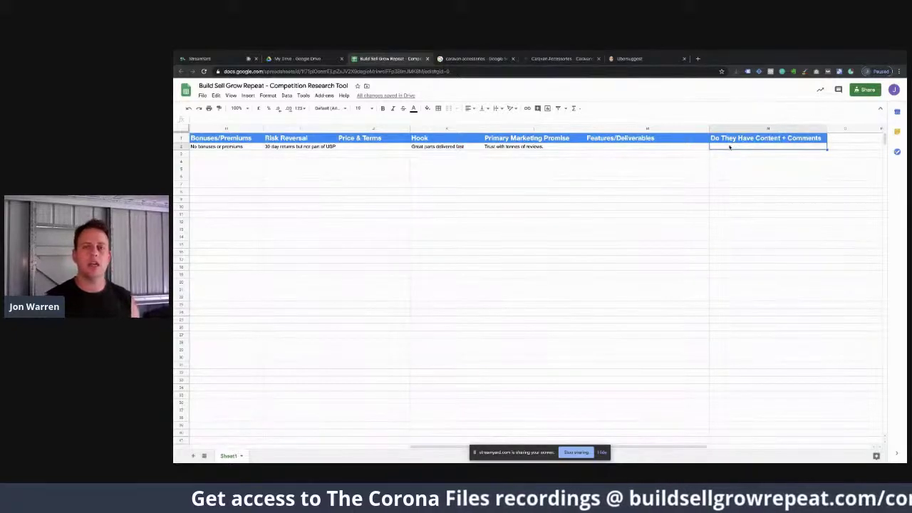
Step: Scan the homepage tiles and bring up the Articles, FAQ & Guides flyout listing First Timers and Caravan Plumbing
{"action": "left_click", "coordinate": [559, 59]}
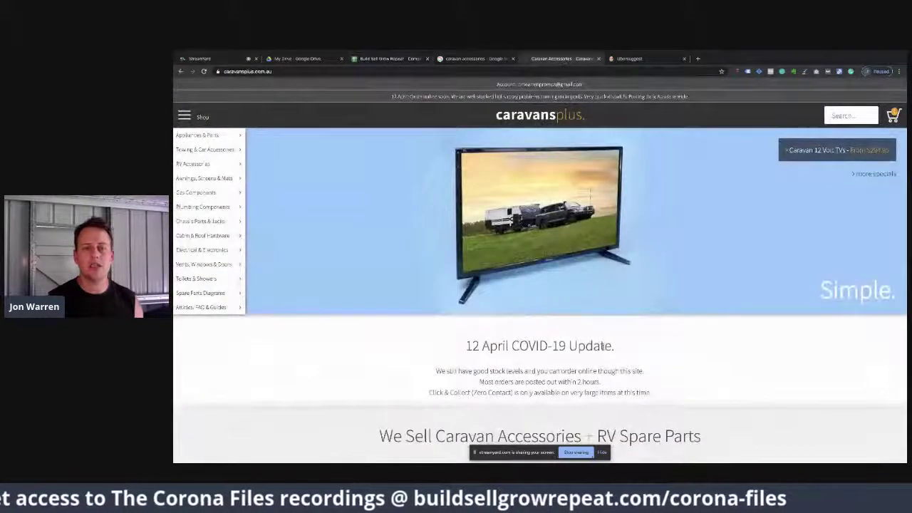
{"action": "scroll", "coordinate": [540, 271], "scroll_direction": "down", "scroll_amount": 3}
{"action": "scroll", "coordinate": [603, 350], "scroll_direction": "down", "scroll_amount": 5}
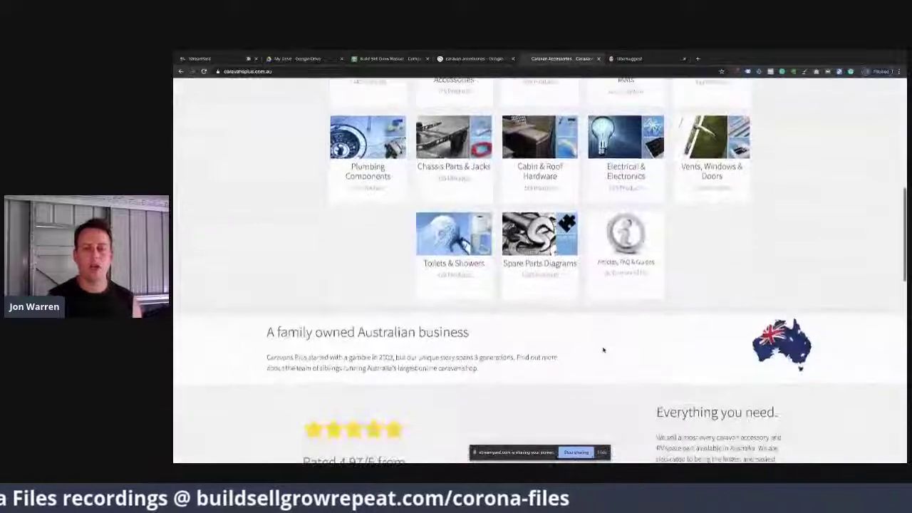
{"action": "scroll", "coordinate": [603, 350], "scroll_direction": "up", "scroll_amount": 5}
{"action": "scroll", "coordinate": [602, 350], "scroll_direction": "down", "scroll_amount": 1}
{"action": "scroll", "coordinate": [603, 349], "scroll_direction": "down", "scroll_amount": 2}
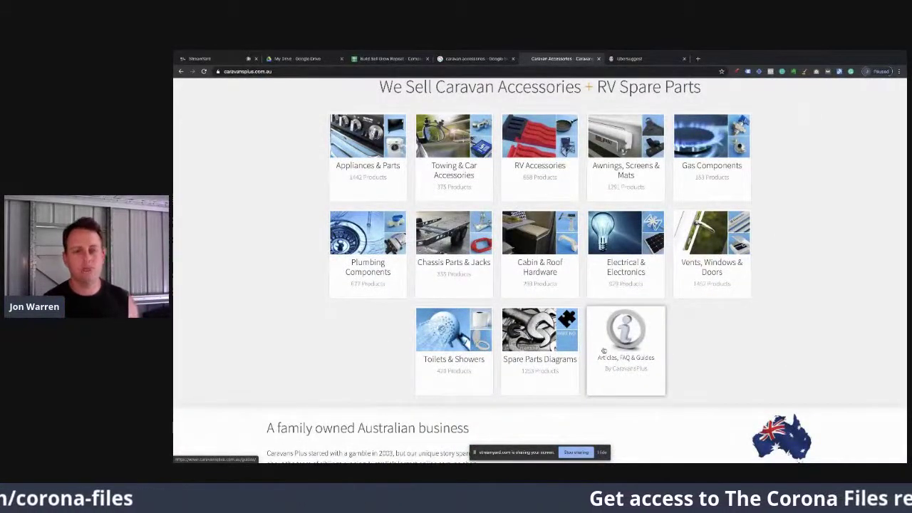
{"action": "scroll", "coordinate": [602, 350], "scroll_direction": "up", "scroll_amount": 1}
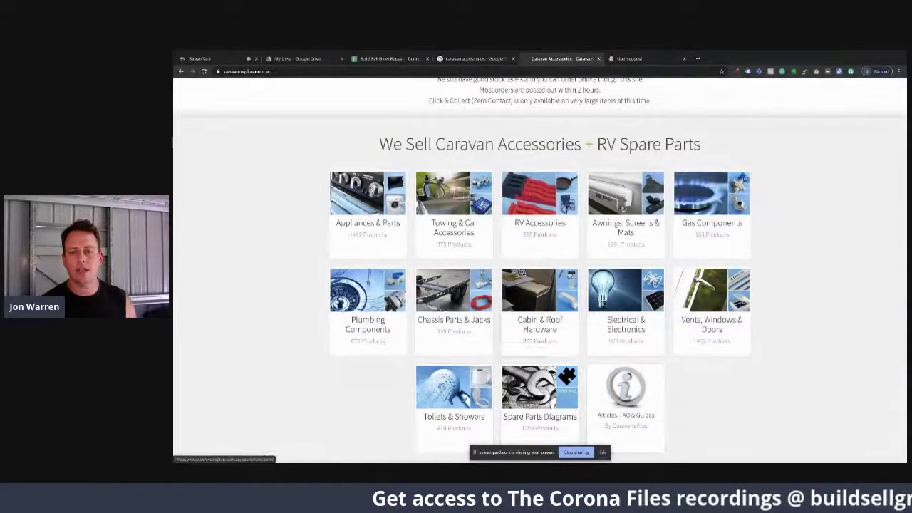
{"action": "scroll", "coordinate": [501, 248], "scroll_direction": "up", "scroll_amount": 5}
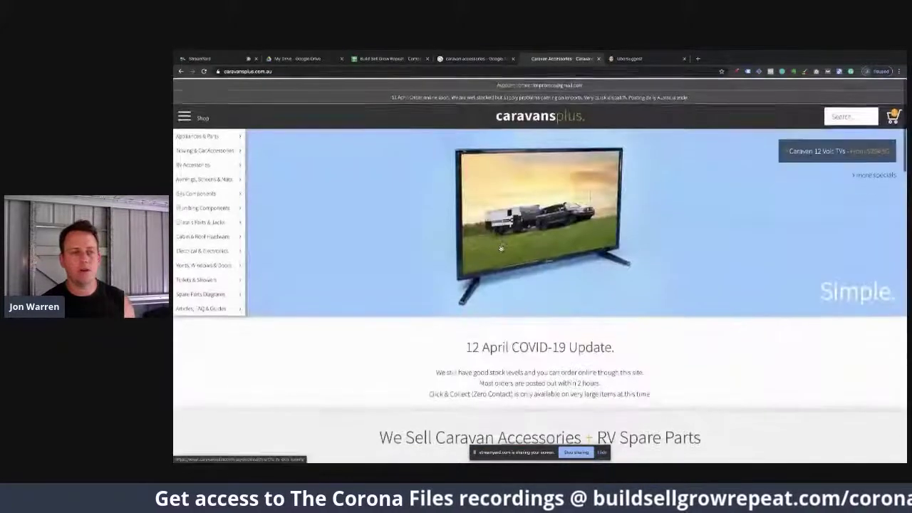
{"action": "mouse_move", "coordinate": [208, 311]}
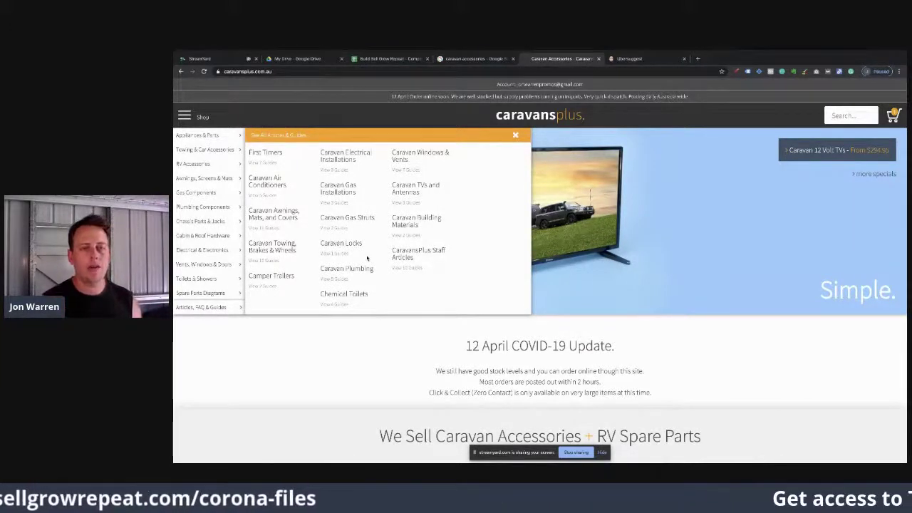
Step: Open the Caravan Articles & Guides page and scroll its grid of how-to guides
{"action": "left_click", "coordinate": [335, 160]}
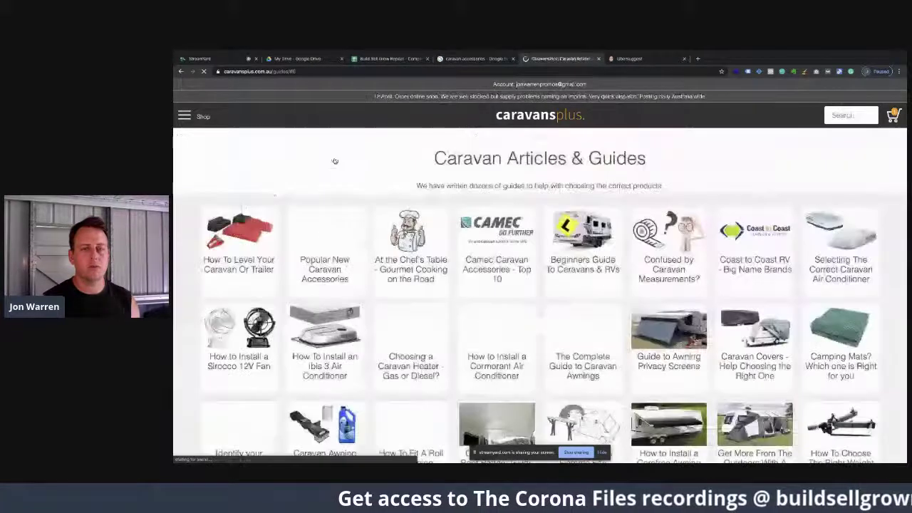
{"action": "scroll", "coordinate": [481, 303], "scroll_direction": "up", "scroll_amount": 10}
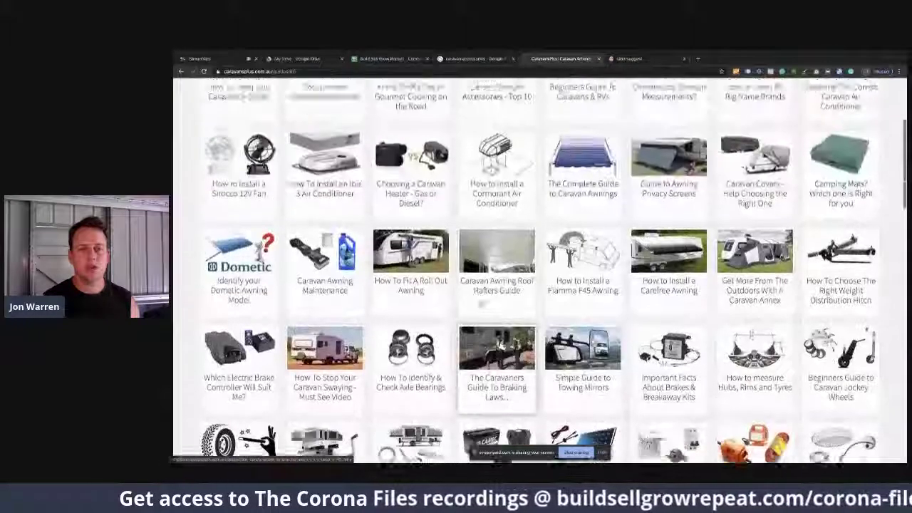
{"action": "scroll", "coordinate": [481, 303], "scroll_direction": "up", "scroll_amount": 3}
{"action": "scroll", "coordinate": [481, 303], "scroll_direction": "down", "scroll_amount": 1}
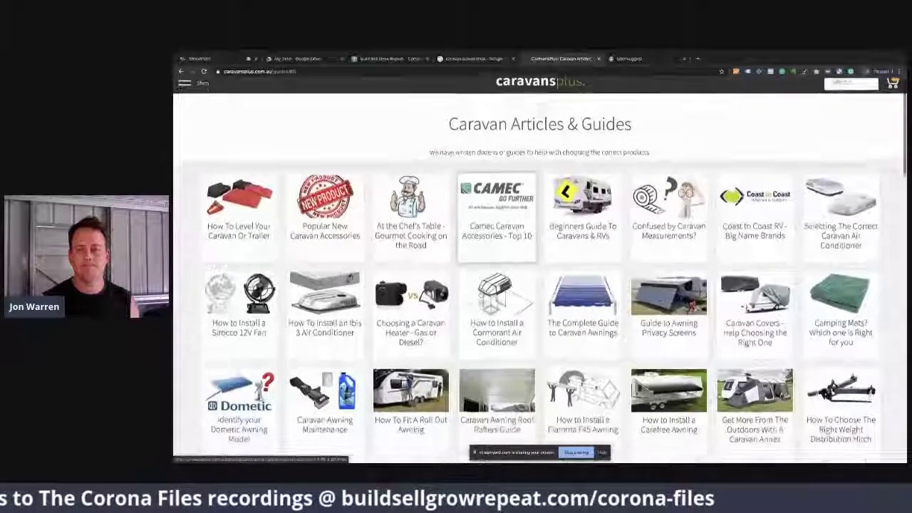
{"action": "scroll", "coordinate": [481, 304], "scroll_direction": "down", "scroll_amount": 6}
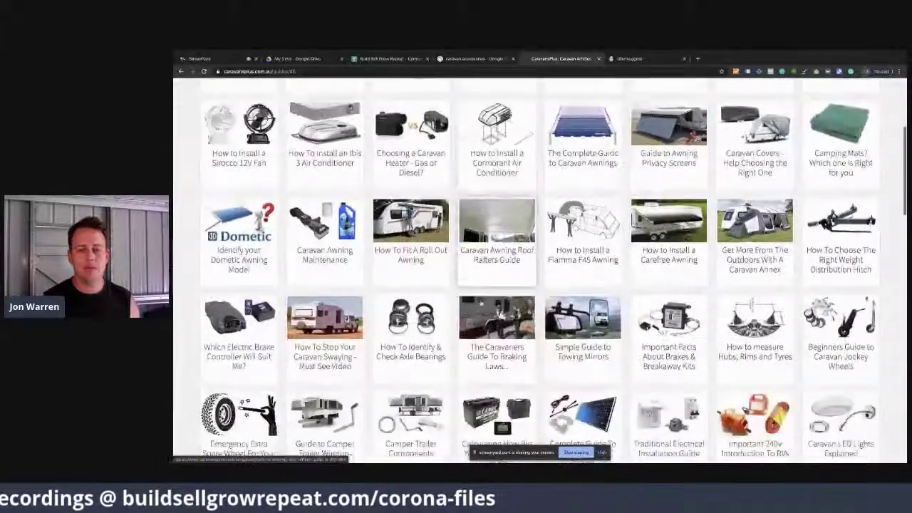
{"action": "scroll", "coordinate": [481, 303], "scroll_direction": "down", "scroll_amount": 8}
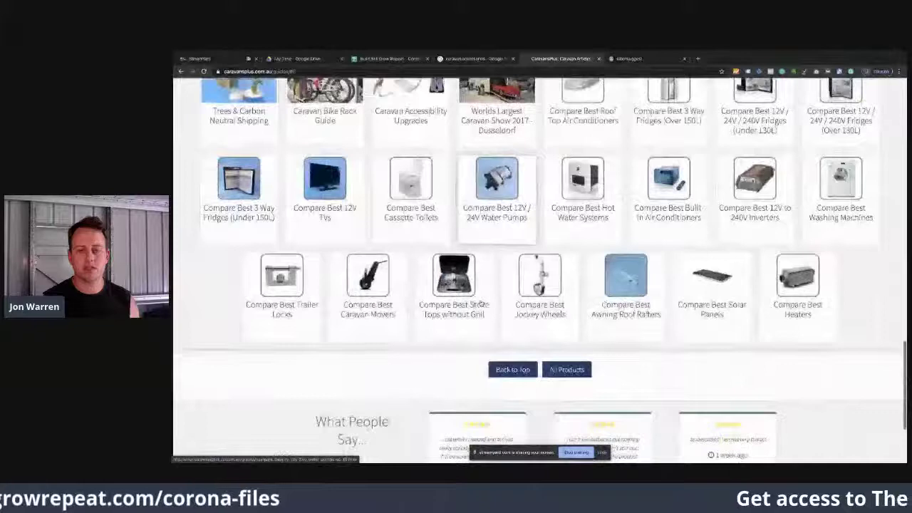
{"action": "scroll", "coordinate": [481, 303], "scroll_direction": "up", "scroll_amount": 3}
{"action": "scroll", "coordinate": [481, 303], "scroll_direction": "up", "scroll_amount": 10}
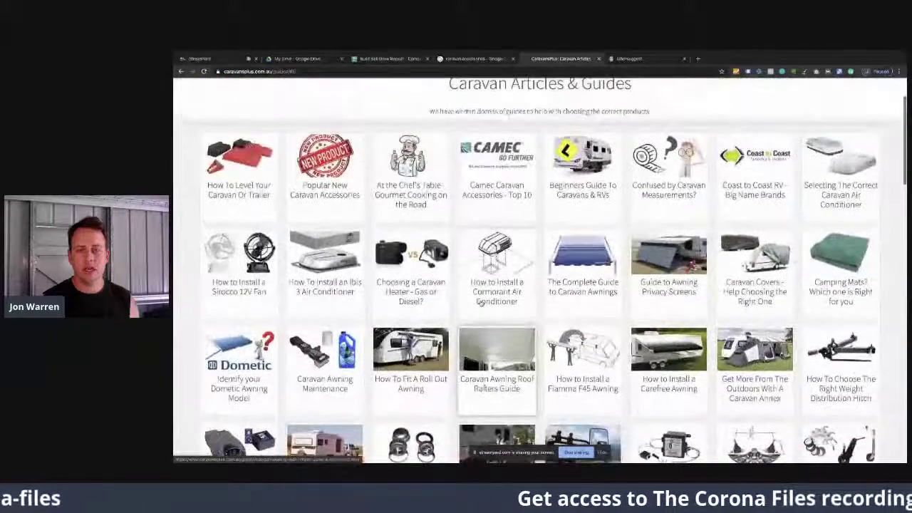
Step: Read through The Complete Guide to Caravan Awnings and swipe back to the Articles & Guides index
{"action": "left_click", "coordinate": [581, 283]}
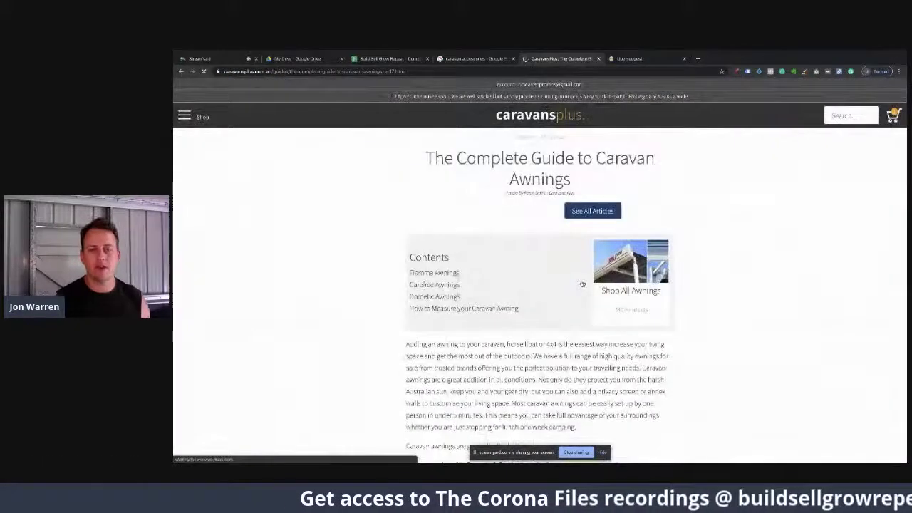
{"action": "scroll", "coordinate": [582, 283], "scroll_direction": "down", "scroll_amount": 5}
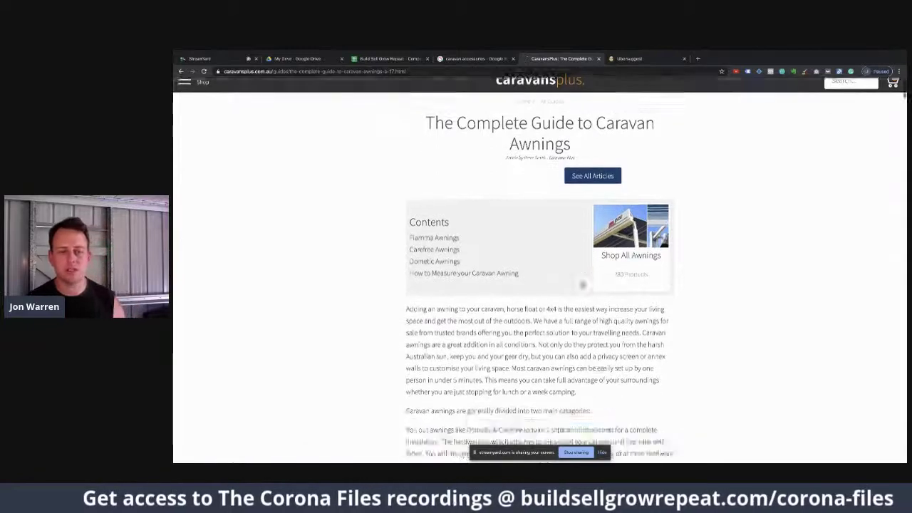
{"action": "scroll", "coordinate": [582, 283], "scroll_direction": "down", "scroll_amount": 3}
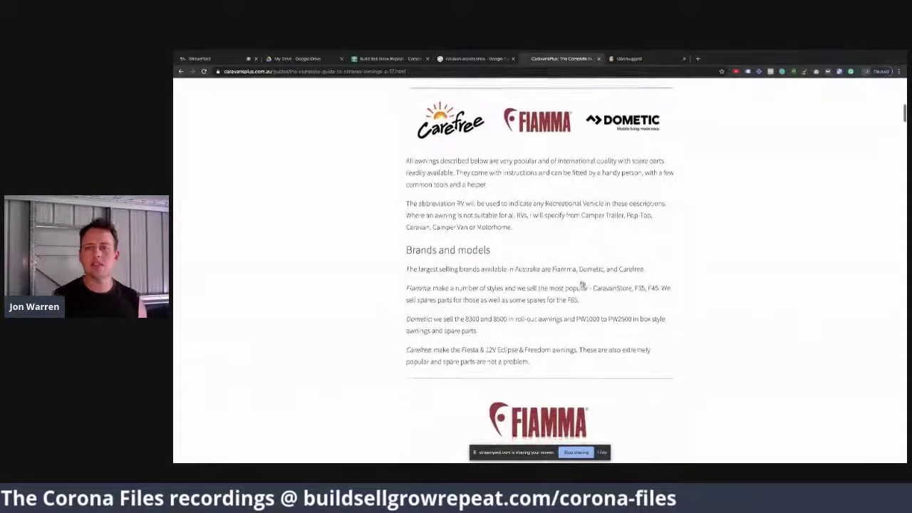
{"action": "scroll", "coordinate": [582, 283], "scroll_direction": "up", "scroll_amount": 3}
{"action": "scroll", "coordinate": [582, 283], "scroll_direction": "up", "scroll_amount": 5}
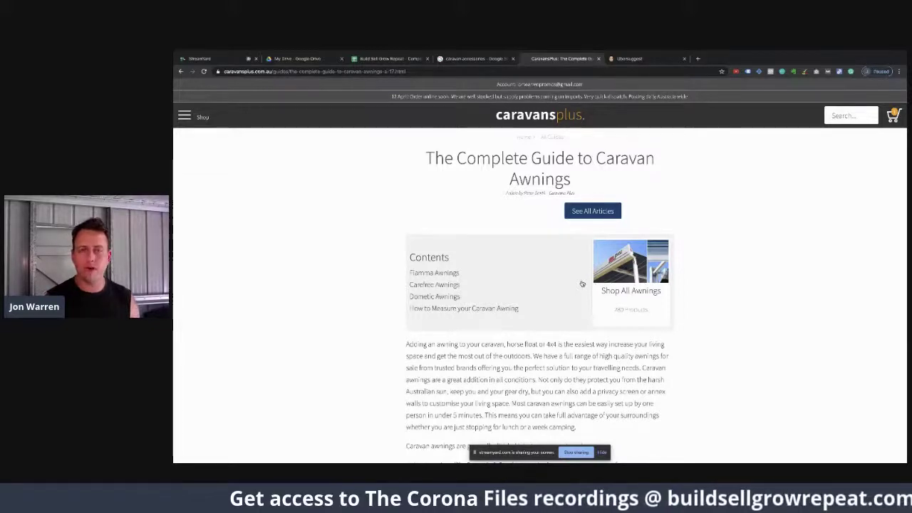
{"action": "scroll", "coordinate": [581, 284], "scroll_direction": "down", "scroll_amount": 2}
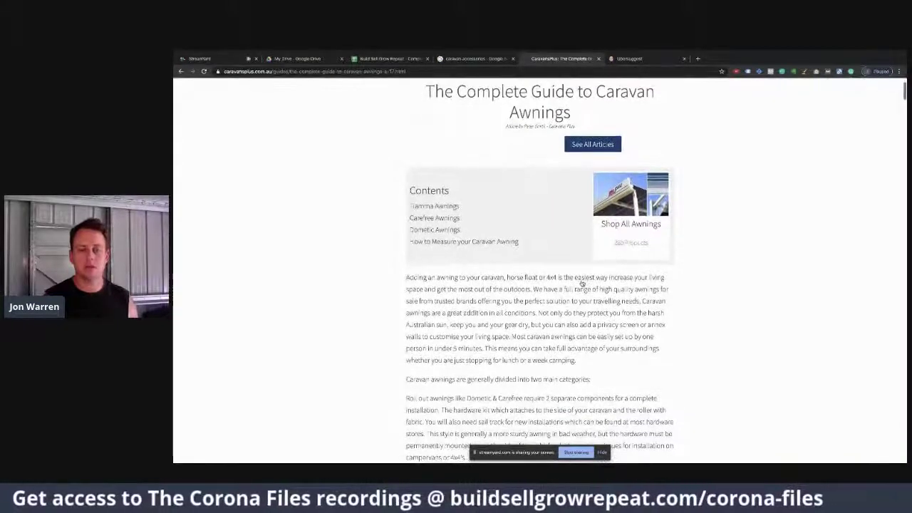
{"action": "scroll", "coordinate": [581, 283], "scroll_direction": "down", "scroll_amount": 1}
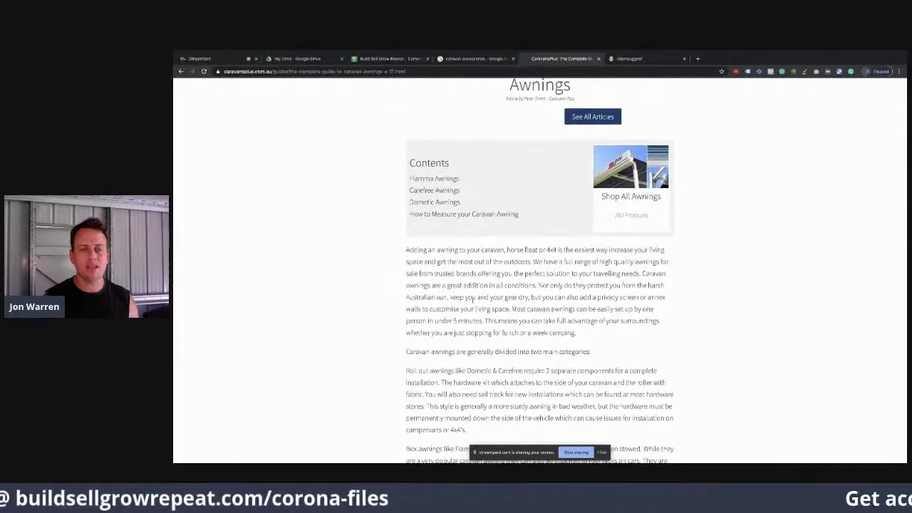
{"action": "scroll", "coordinate": [472, 299], "scroll_direction": "down", "scroll_amount": 4}
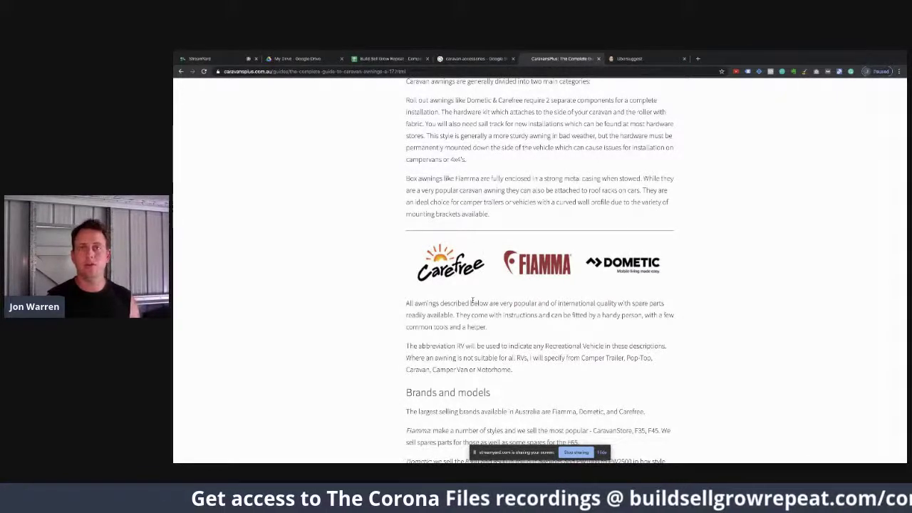
{"action": "scroll", "coordinate": [471, 301], "scroll_direction": "down", "scroll_amount": 1}
{"action": "scroll", "coordinate": [472, 299], "scroll_direction": "down", "scroll_amount": 15}
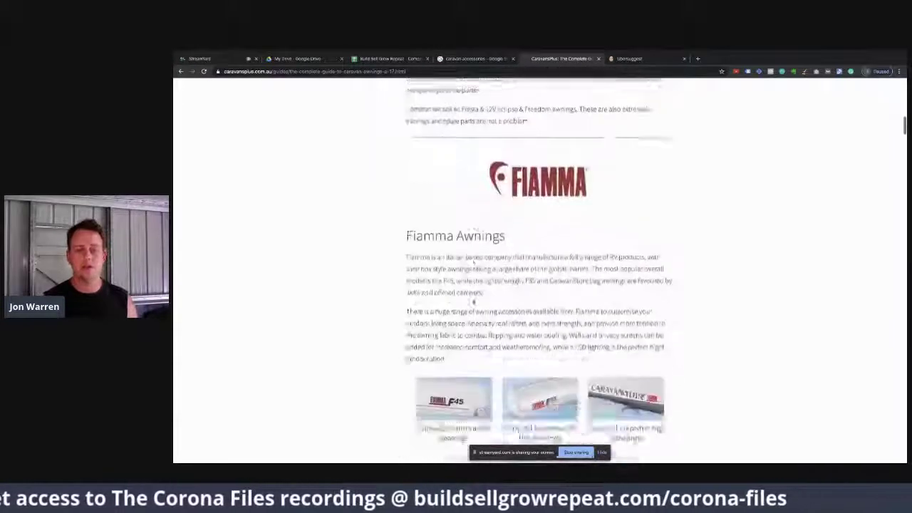
{"action": "scroll", "coordinate": [471, 300], "scroll_direction": "up", "scroll_amount": 4}
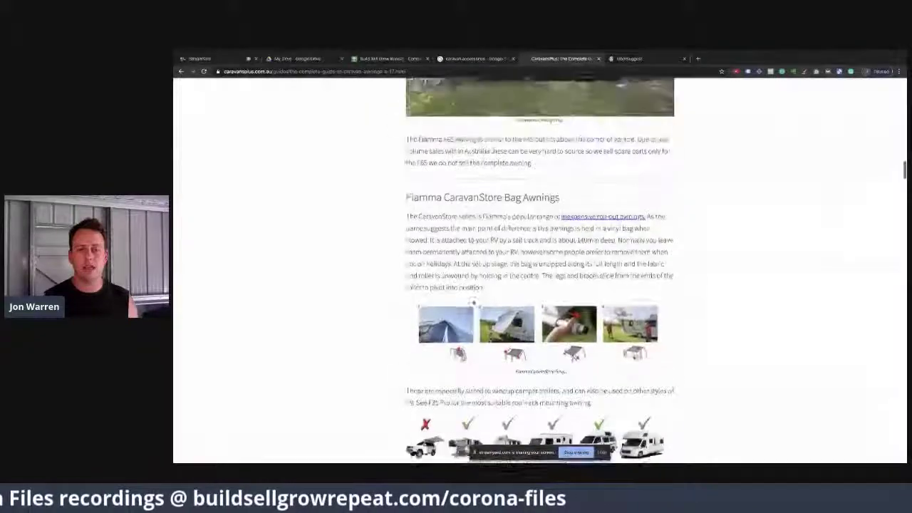
{"action": "scroll", "coordinate": [471, 300], "scroll_direction": "down", "scroll_amount": 20}
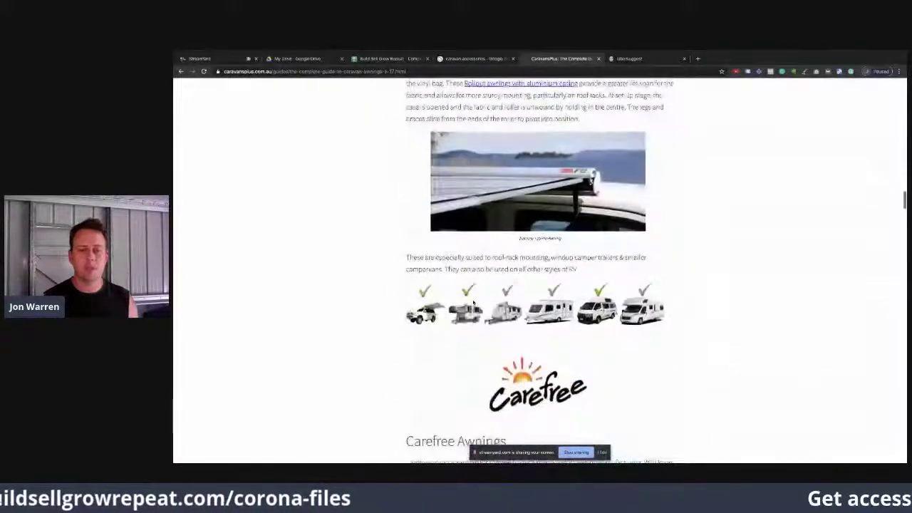
{"action": "scroll", "coordinate": [472, 302], "scroll_direction": "down", "scroll_amount": 12}
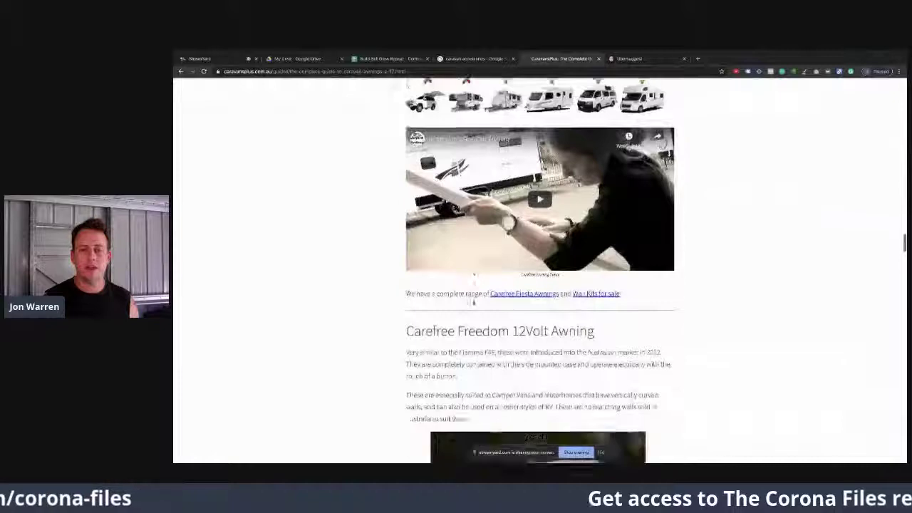
{"action": "scroll", "coordinate": [472, 301], "scroll_direction": "down", "scroll_amount": 10}
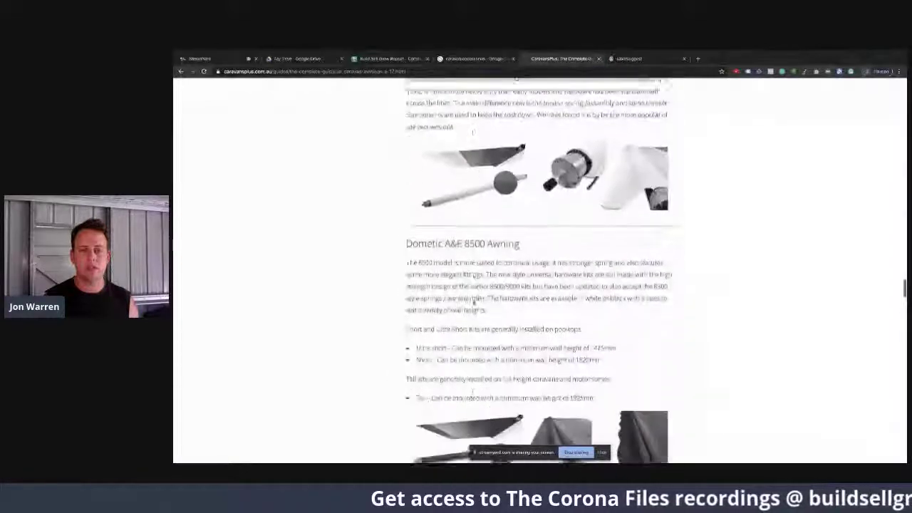
{"action": "scroll", "coordinate": [472, 301], "scroll_direction": "down", "scroll_amount": 10}
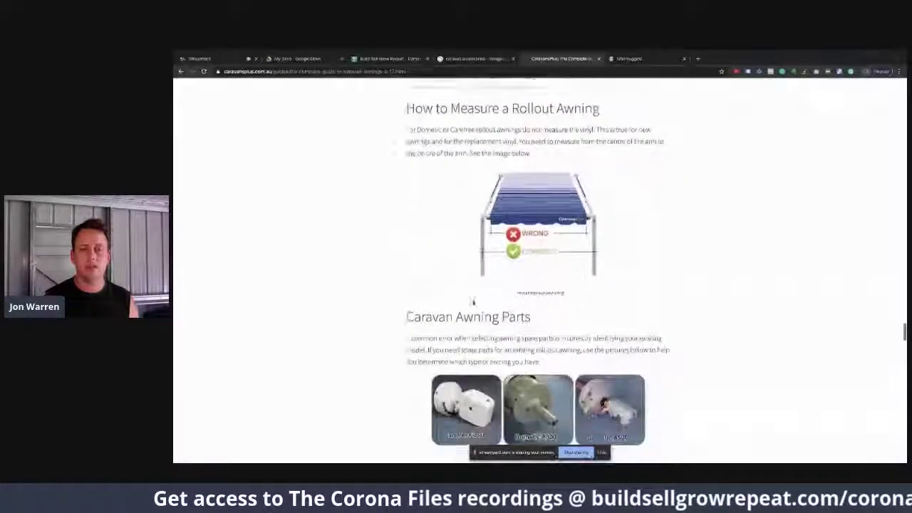
{"action": "scroll", "coordinate": [472, 301], "scroll_direction": "down", "scroll_amount": 12}
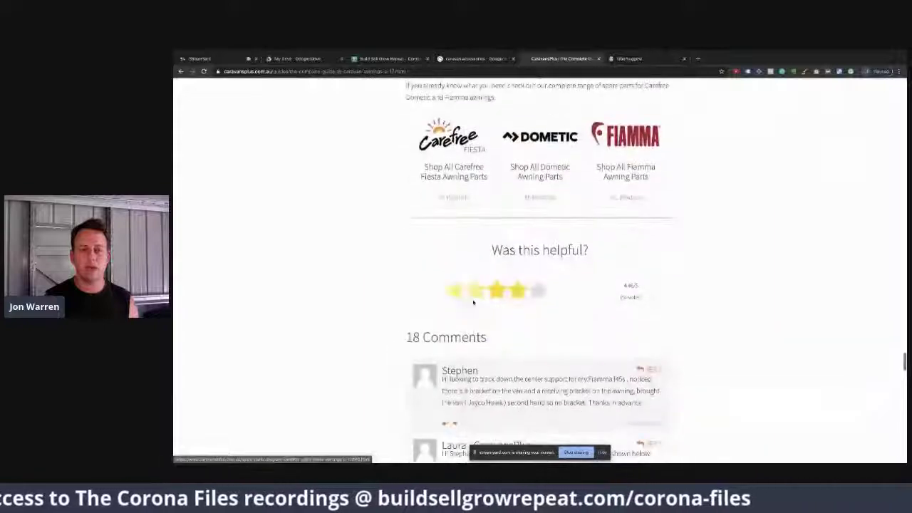
{"action": "scroll", "coordinate": [472, 301], "scroll_direction": "up", "scroll_amount": 20}
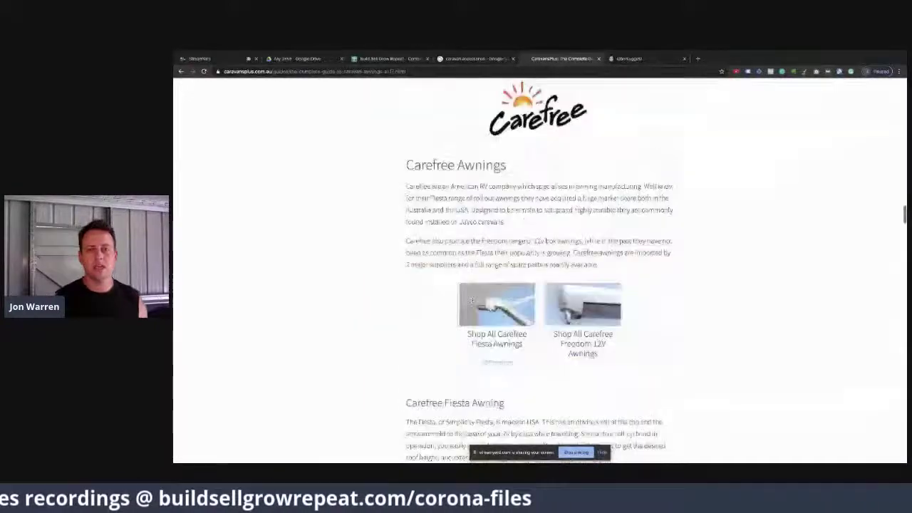
{"action": "scroll", "coordinate": [473, 301], "scroll_direction": "up", "scroll_amount": 15}
{"action": "scroll", "coordinate": [474, 302], "scroll_direction": "left", "scroll_amount": 5}
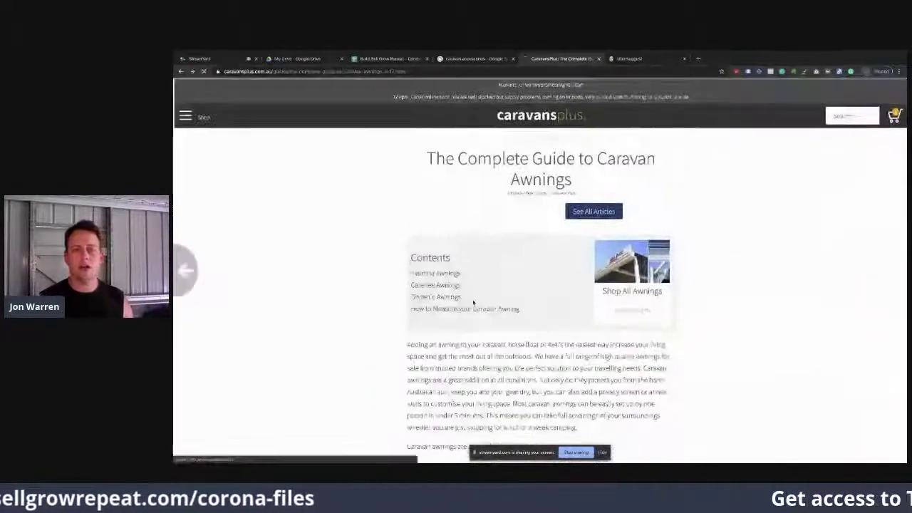
{"action": "scroll", "coordinate": [473, 301], "scroll_direction": "down", "scroll_amount": 1}
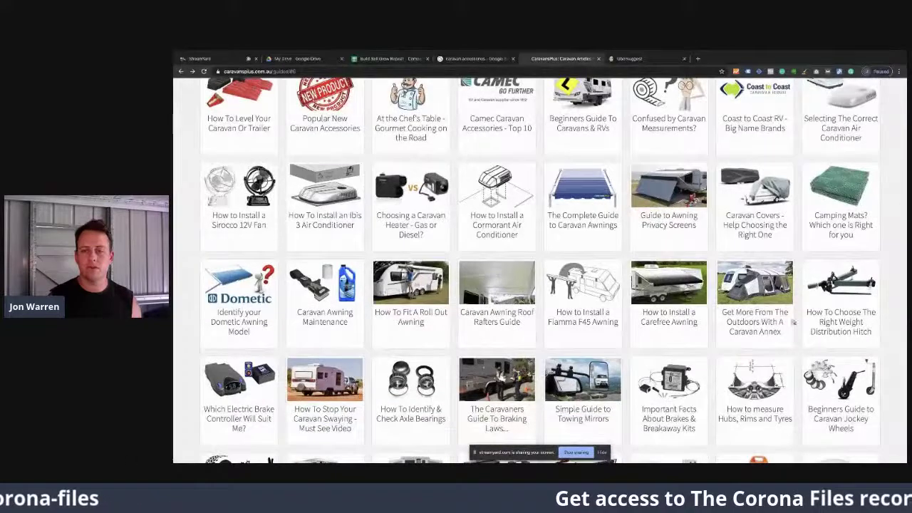
{"action": "scroll", "coordinate": [473, 301], "scroll_direction": "up", "scroll_amount": 3}
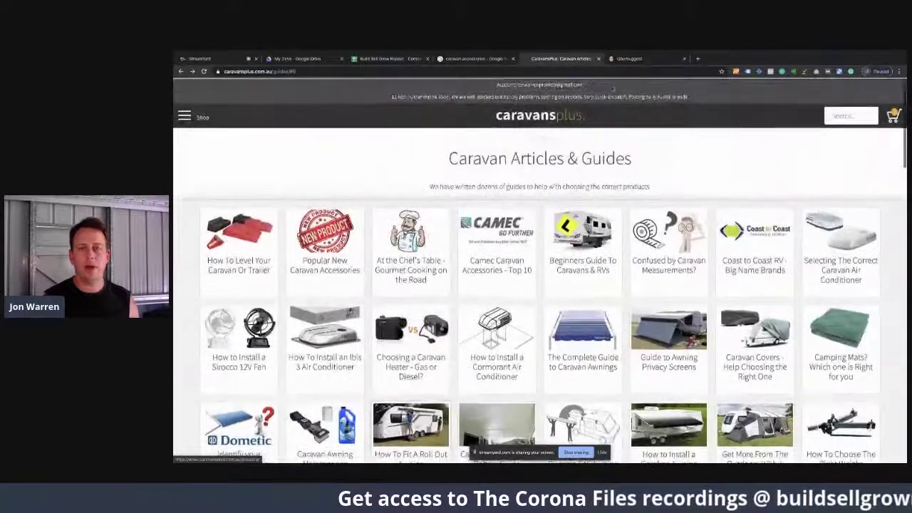
Step: Enter 'Yes they have large amounts of content with depth.' in cell H2 of the Competition Research Tool
{"action": "left_click", "coordinate": [388, 58]}
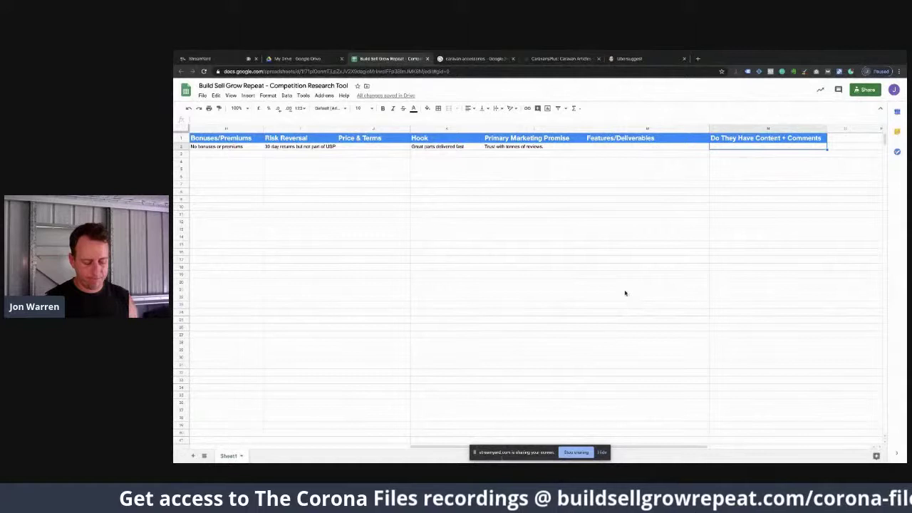
{"action": "type", "text": "Yes they have large am"}
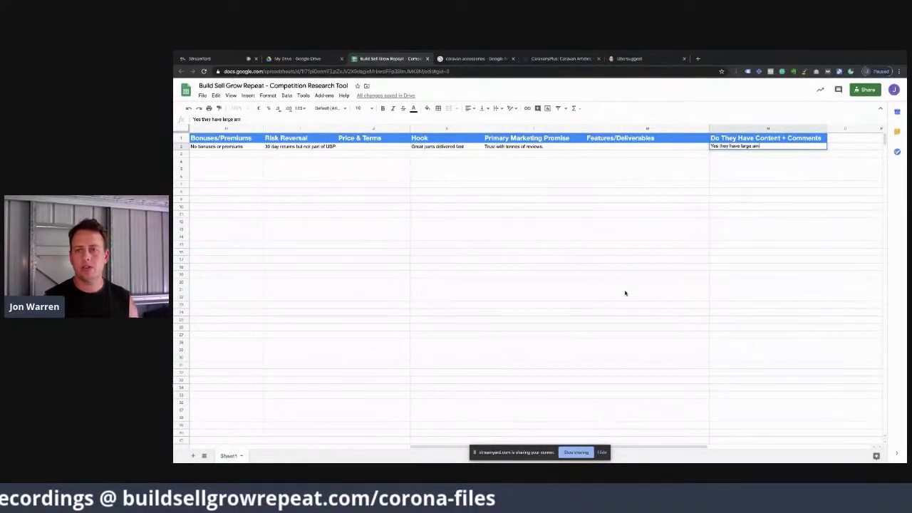
{"action": "type", "text": "ounts of"}
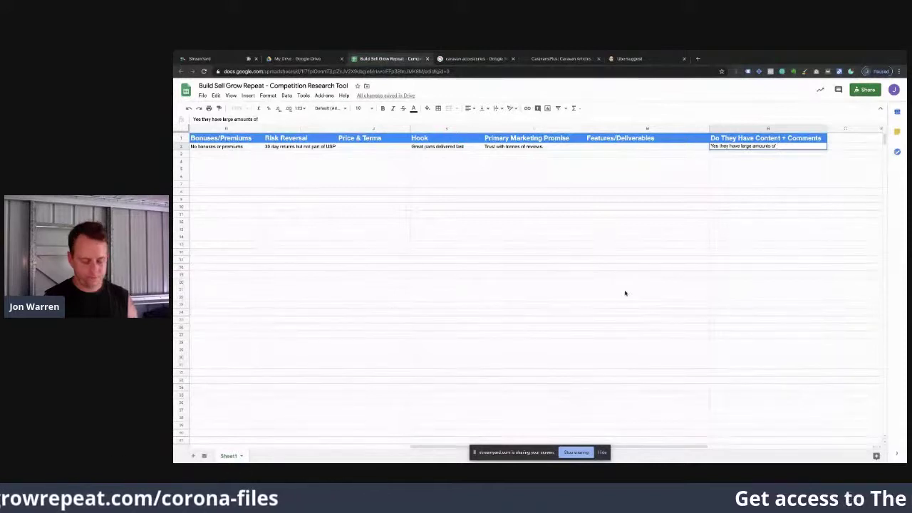
{"action": "type", "text": " very deep co"}
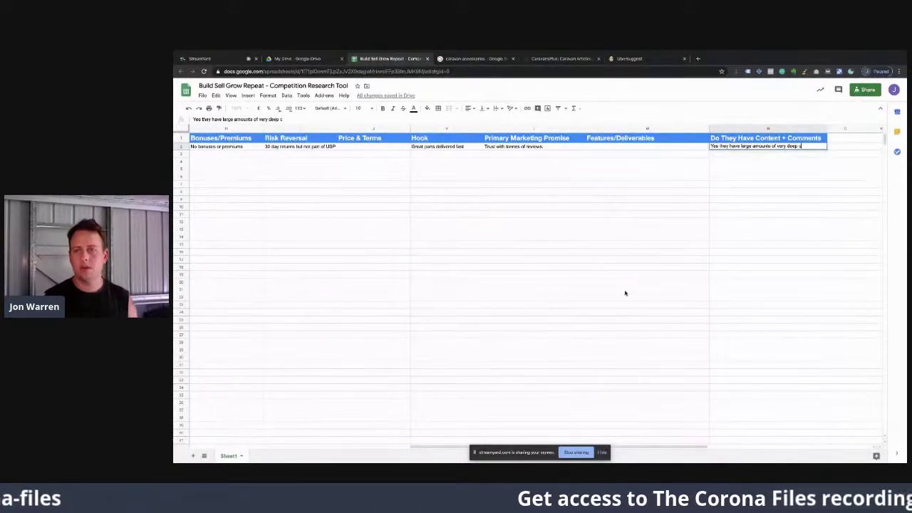
{"action": "key", "text": "BackSpace"}
{"action": "key", "text": "BackSpace"}
{"action": "key", "text": "BackSpace"}
{"action": "key", "text": "BackSpace"}
{"action": "key", "text": "BackSpace"}
{"action": "key", "text": "BackSpace"}
{"action": "key", "text": "BackSpace"}
{"action": "key", "text": "BackSpace"}
{"action": "key", "text": "BackSpace"}
{"action": "key", "text": "BackSpace"}
{"action": "key", "text": "BackSpace"}
{"action": "key", "text": "BackSpace"}
{"action": "key", "text": "BackSpace"}
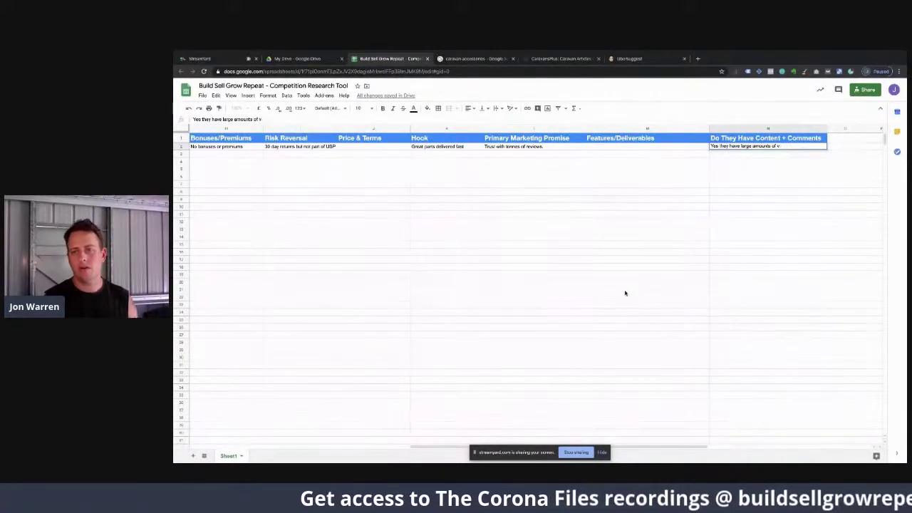
{"action": "type", "text": "content with depth."}
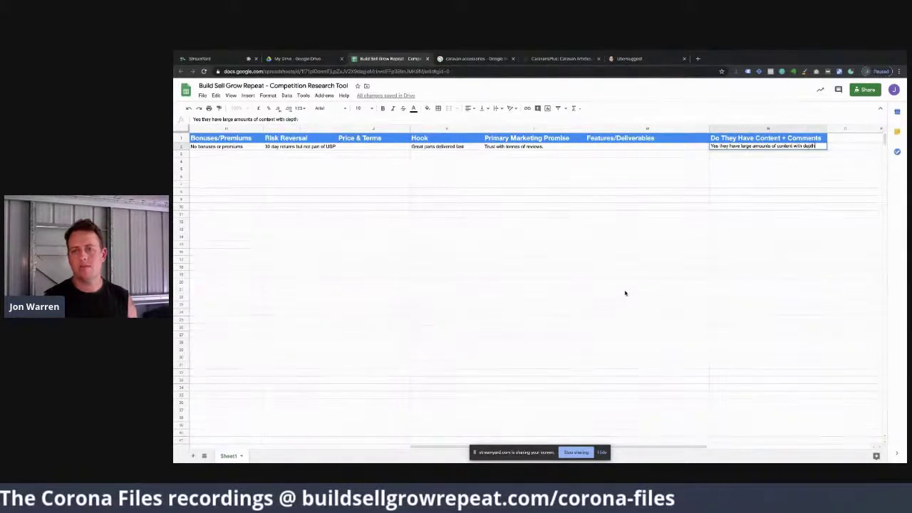
{"action": "key", "text": "Return"}
{"action": "key", "text": "Down"}
{"action": "key", "text": "Down"}
{"action": "key", "text": "Down"}
{"action": "key", "text": "Down"}
{"action": "key", "text": "Up"}
{"action": "key", "text": "Up"}
{"action": "key", "text": "Up"}
{"action": "key", "text": "Up"}
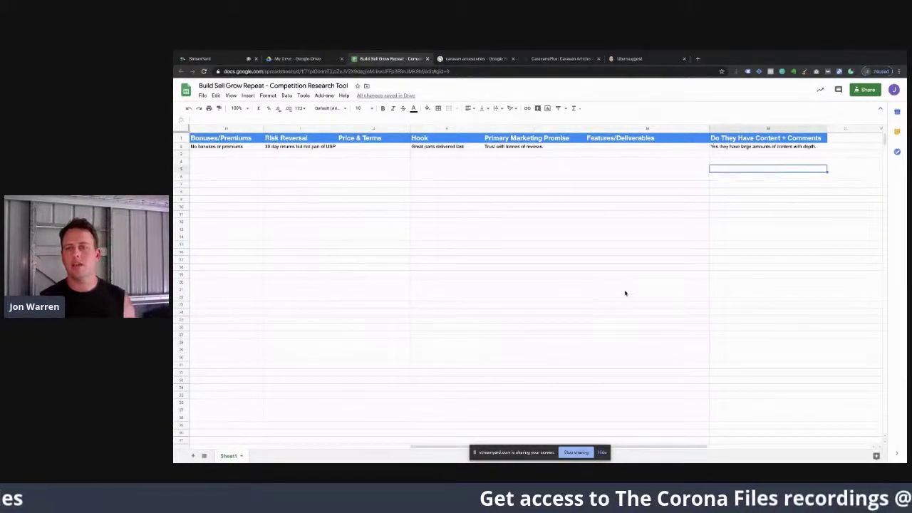
{"action": "key", "text": "Down"}
{"action": "key", "text": "Down"}
{"action": "key", "text": "Down"}
{"action": "key", "text": "Down"}
{"action": "key", "text": "Down"}
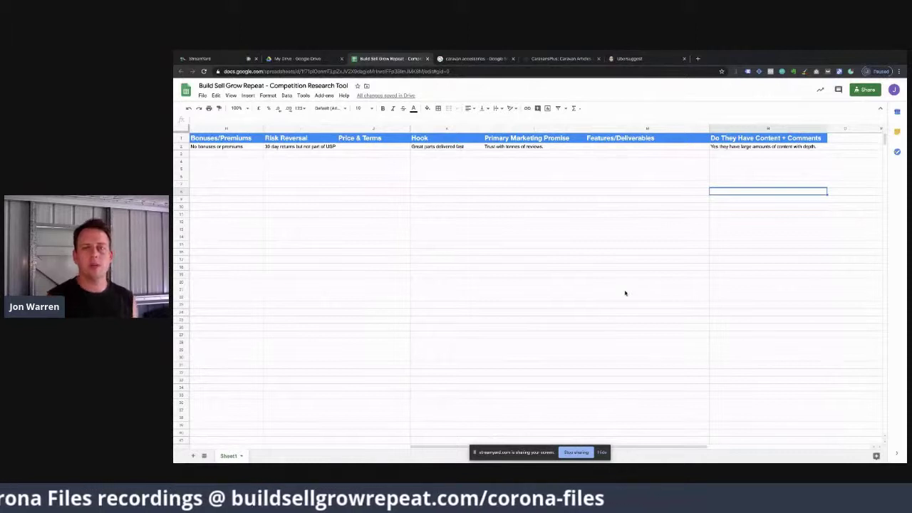
{"action": "scroll", "coordinate": [429, 226], "scroll_direction": "left", "scroll_amount": 2}
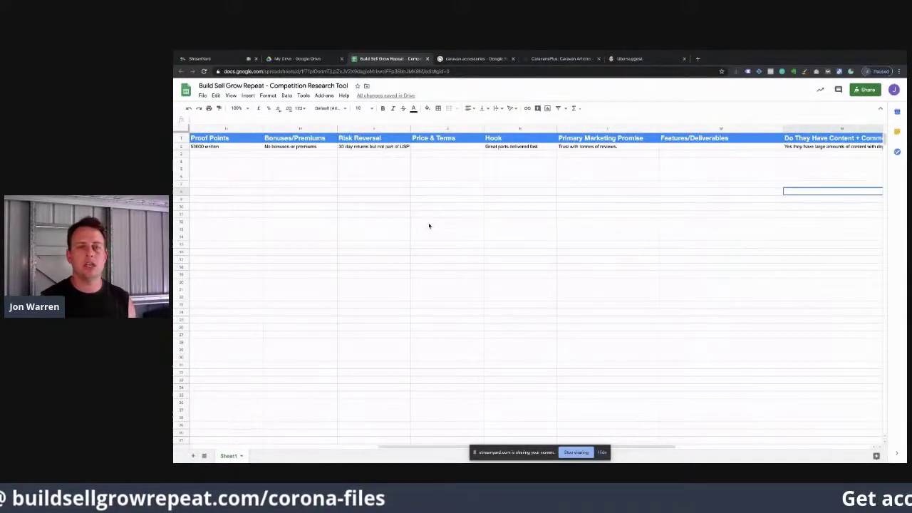
{"action": "scroll", "coordinate": [355, 150], "scroll_direction": "left", "scroll_amount": 3}
{"action": "scroll", "coordinate": [699, 155], "scroll_direction": "right", "scroll_amount": 5}
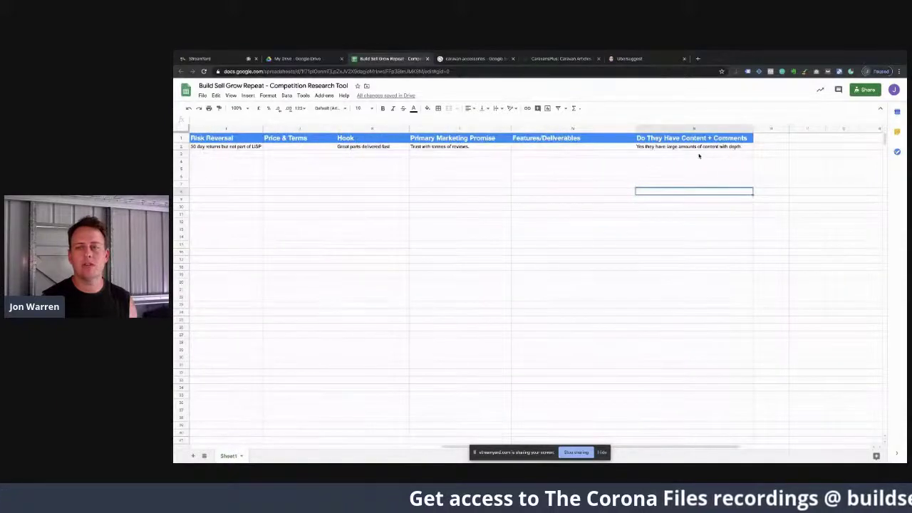
{"action": "scroll", "coordinate": [327, 162], "scroll_direction": "left", "scroll_amount": 6}
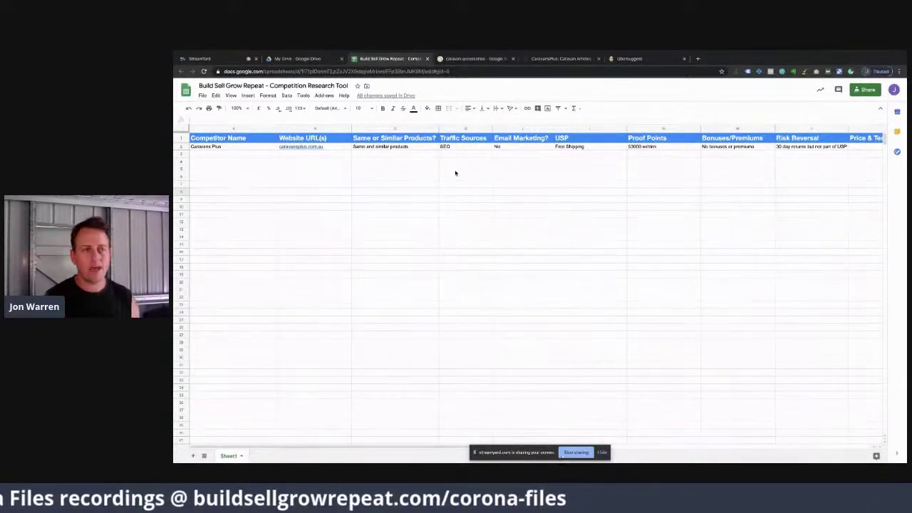
{"action": "scroll", "coordinate": [455, 173], "scroll_direction": "right", "scroll_amount": 10}
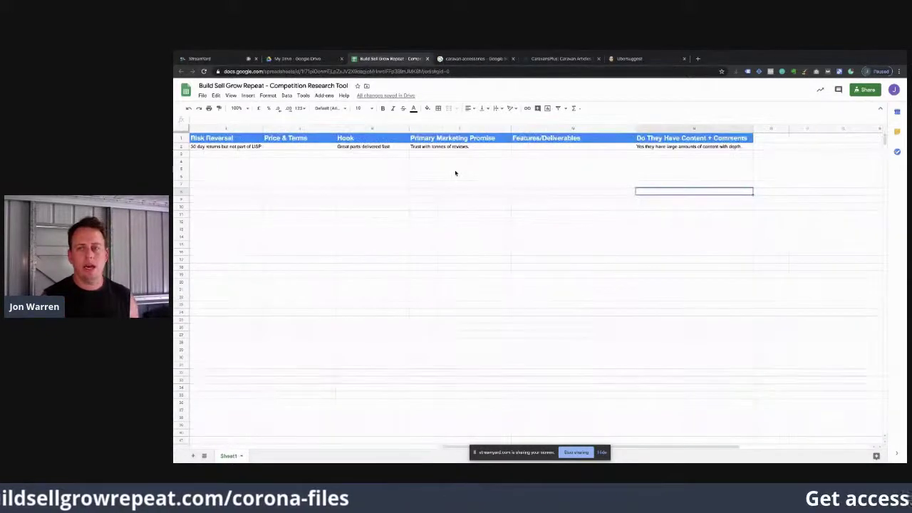
{"action": "scroll", "coordinate": [455, 173], "scroll_direction": "left", "scroll_amount": 10}
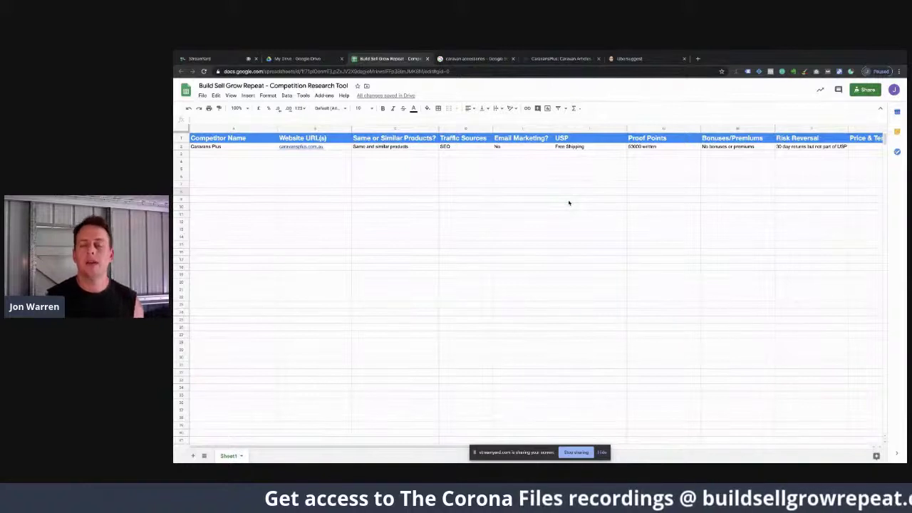
{"action": "scroll", "coordinate": [569, 203], "scroll_direction": "right", "scroll_amount": 1}
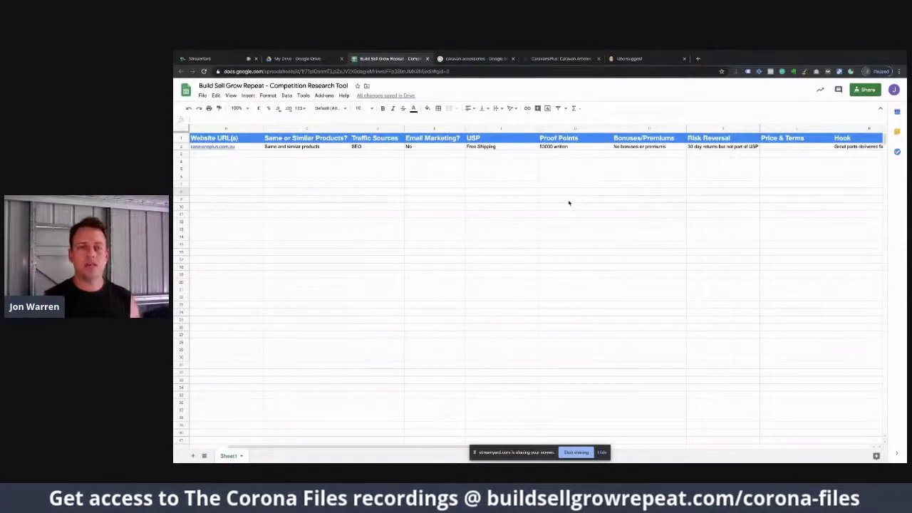